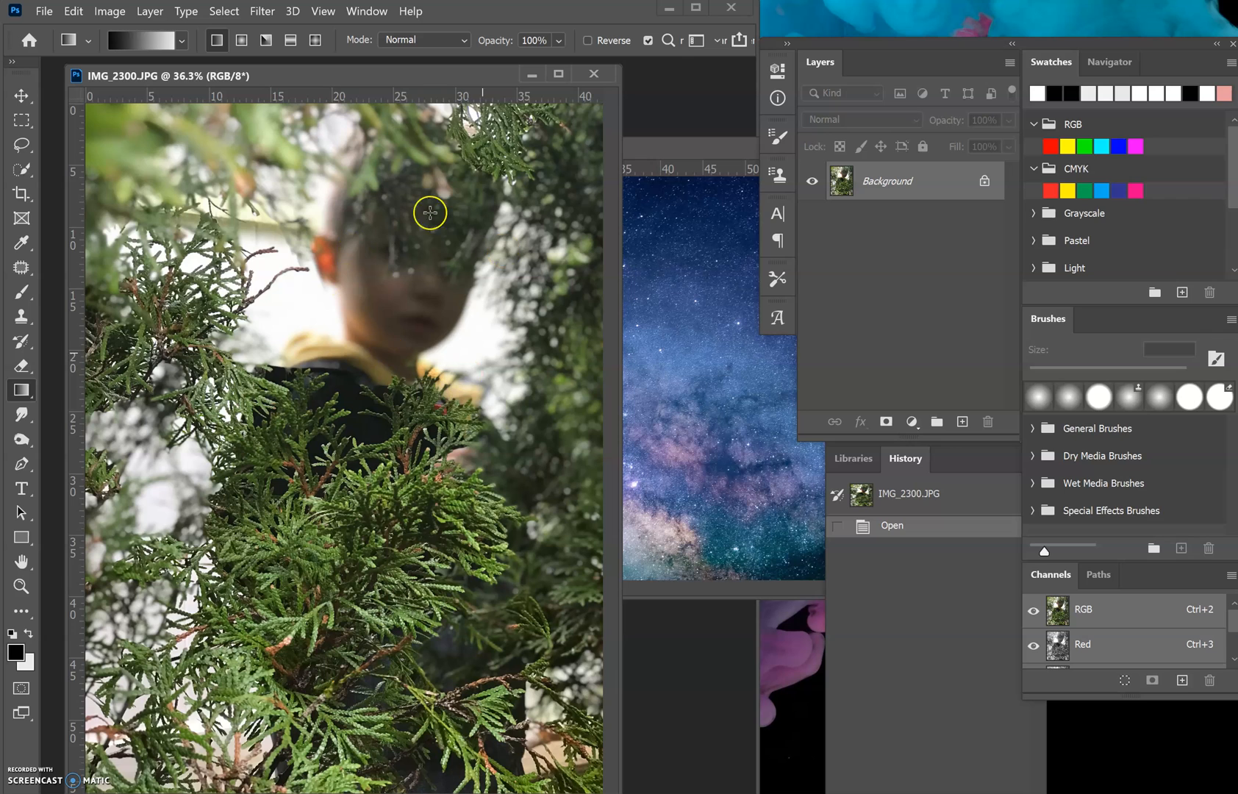
- Zoom IMG_2300.JPG out to 25% and reposition the galaxy image's window so the whole picture is in view
{"action": "key", "text": "ctrl+minus"}
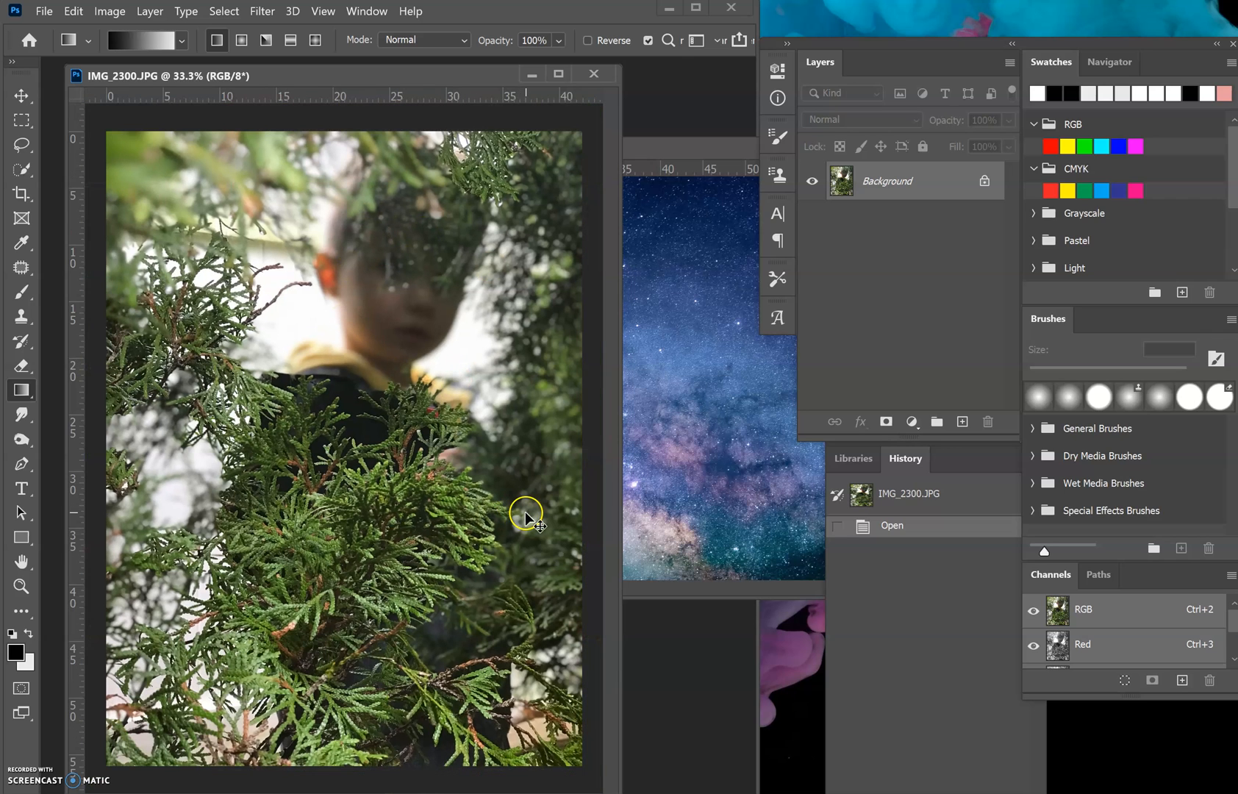
{"action": "key", "text": "ctrl+minus"}
{"action": "left_click", "coordinate": [726, 151]}
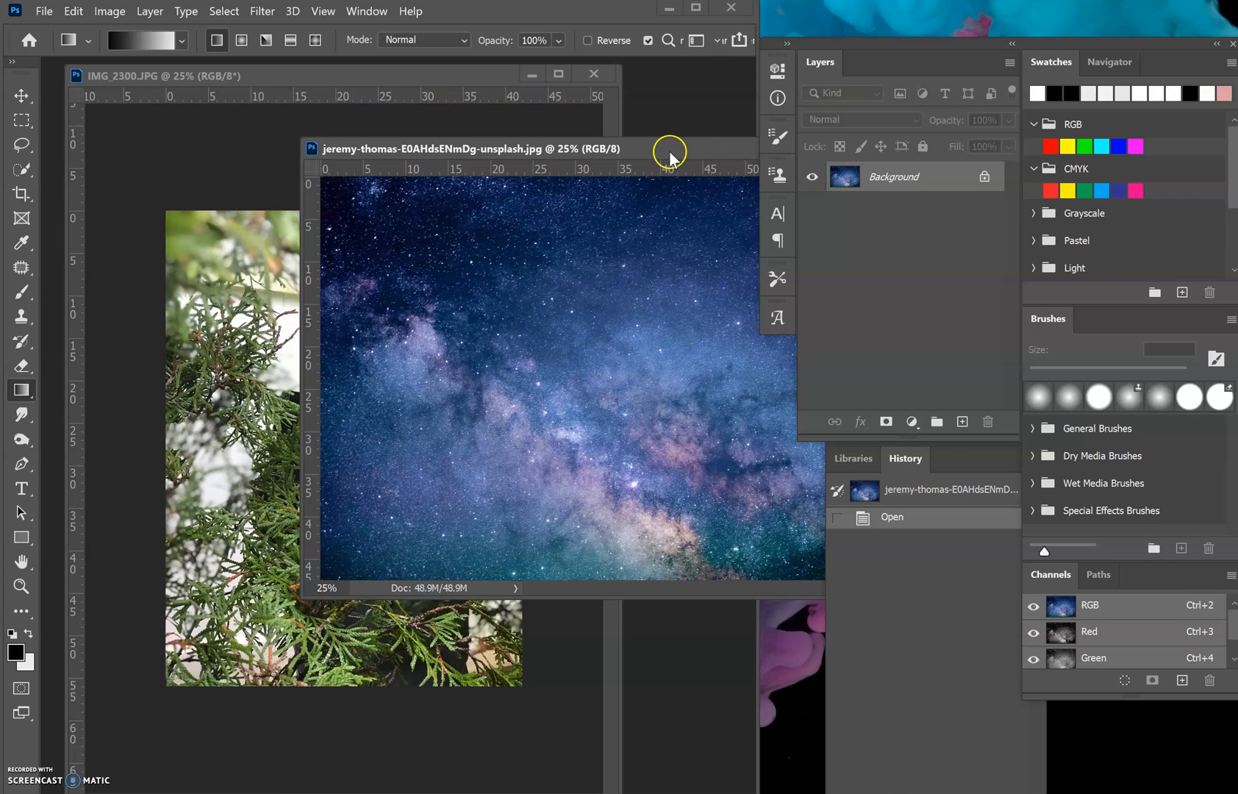
{"action": "left_click_drag", "start_coordinate": [670, 151], "coordinate": [501, 249]}
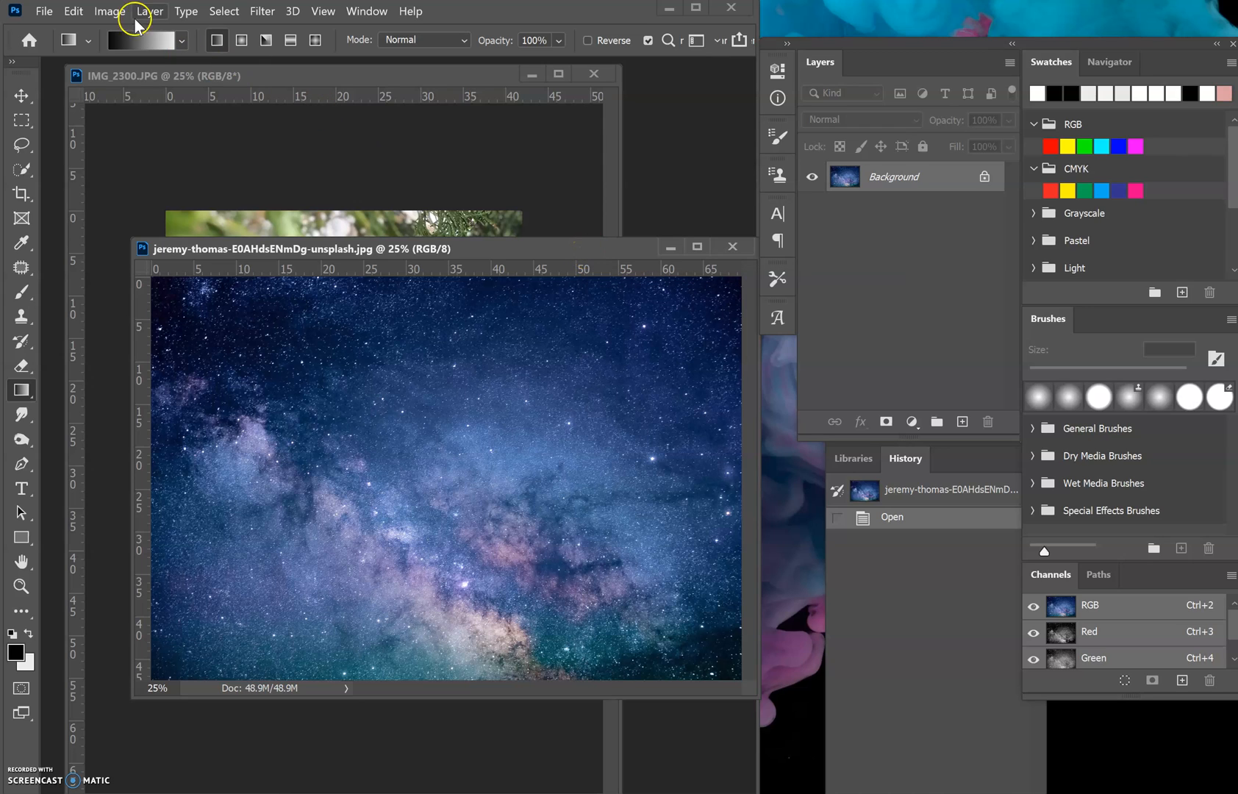
- Resize the galaxy image to a width of 20 inches at a resolution of 300 pixels/inch
{"action": "left_click", "coordinate": [112, 11]}
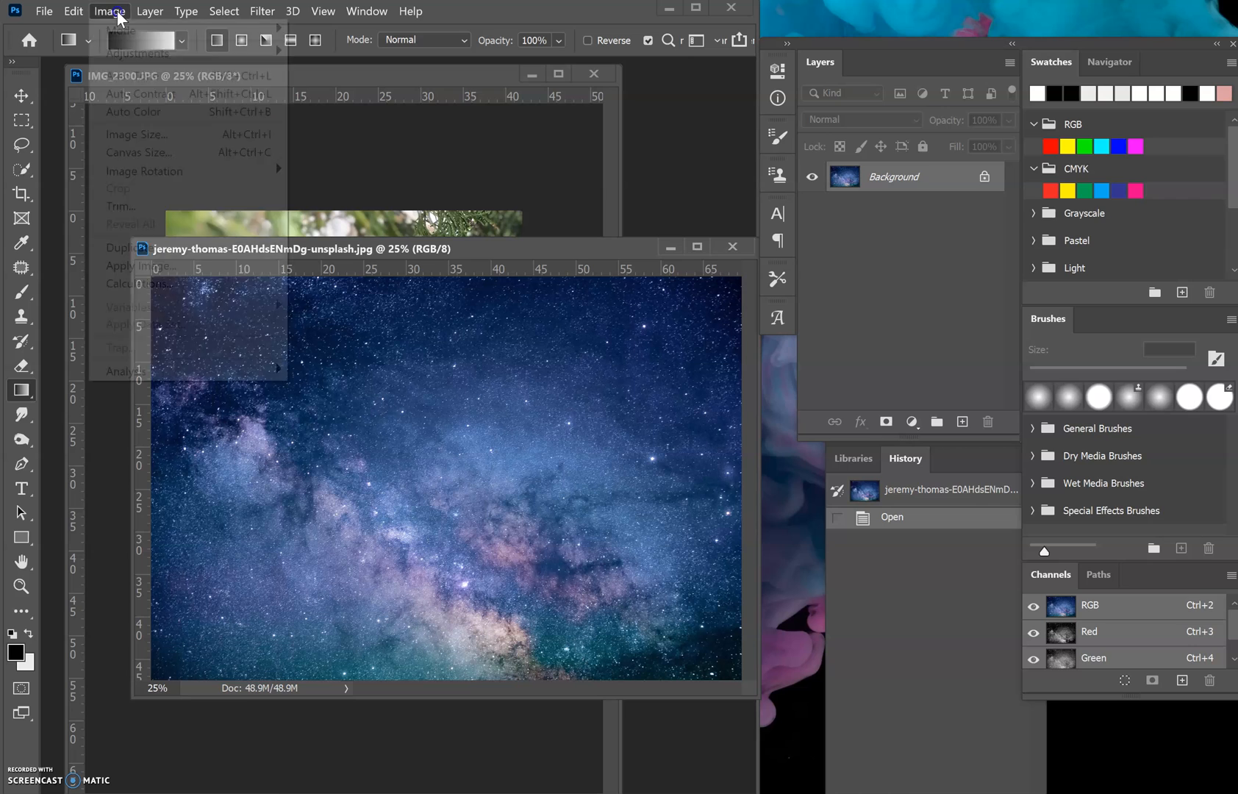
{"action": "left_click", "coordinate": [122, 139]}
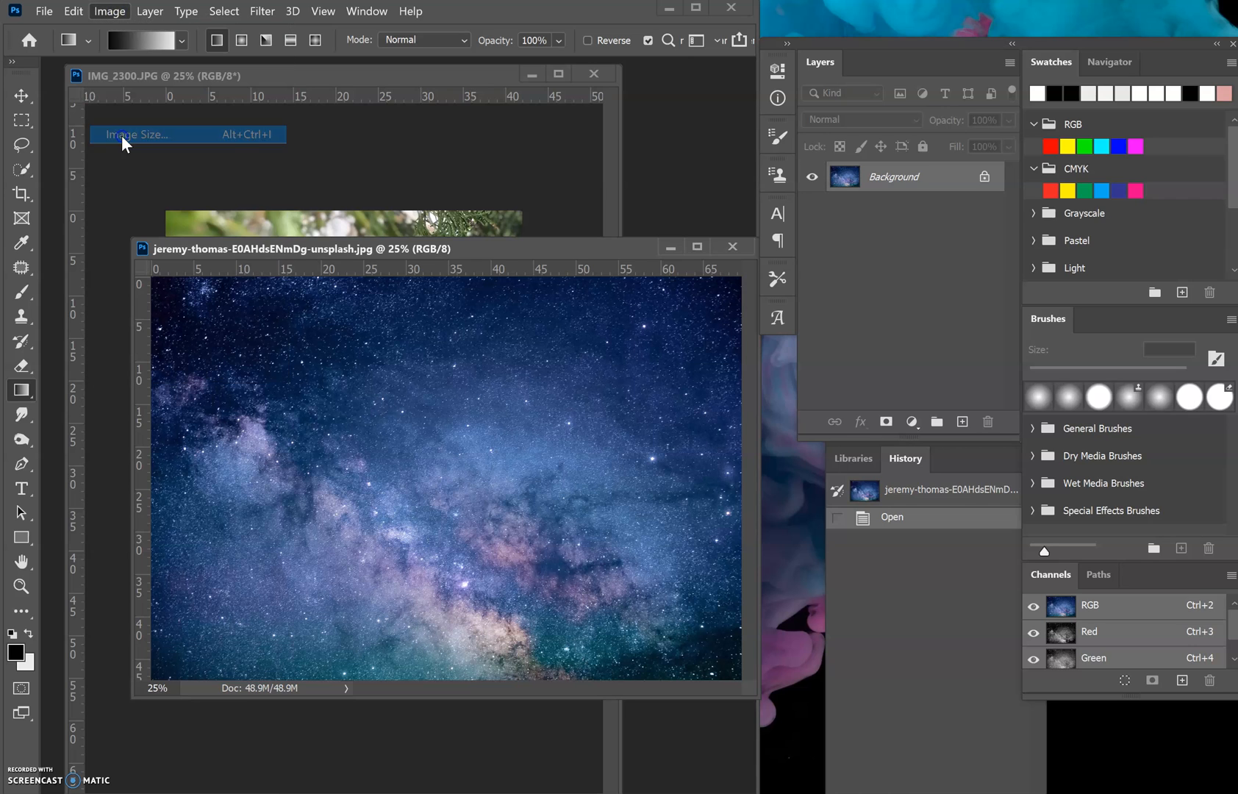
{"action": "double_click", "coordinate": [672, 315]}
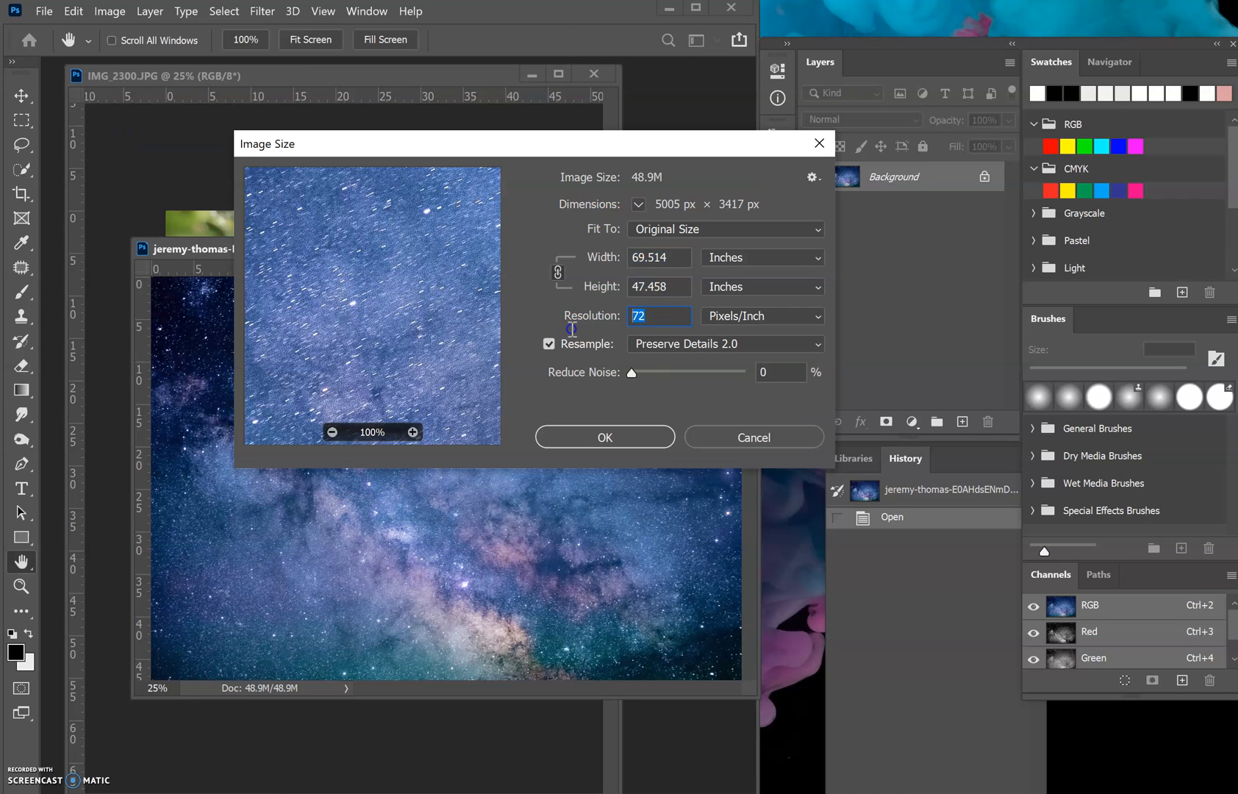
{"action": "type", "text": "300"}
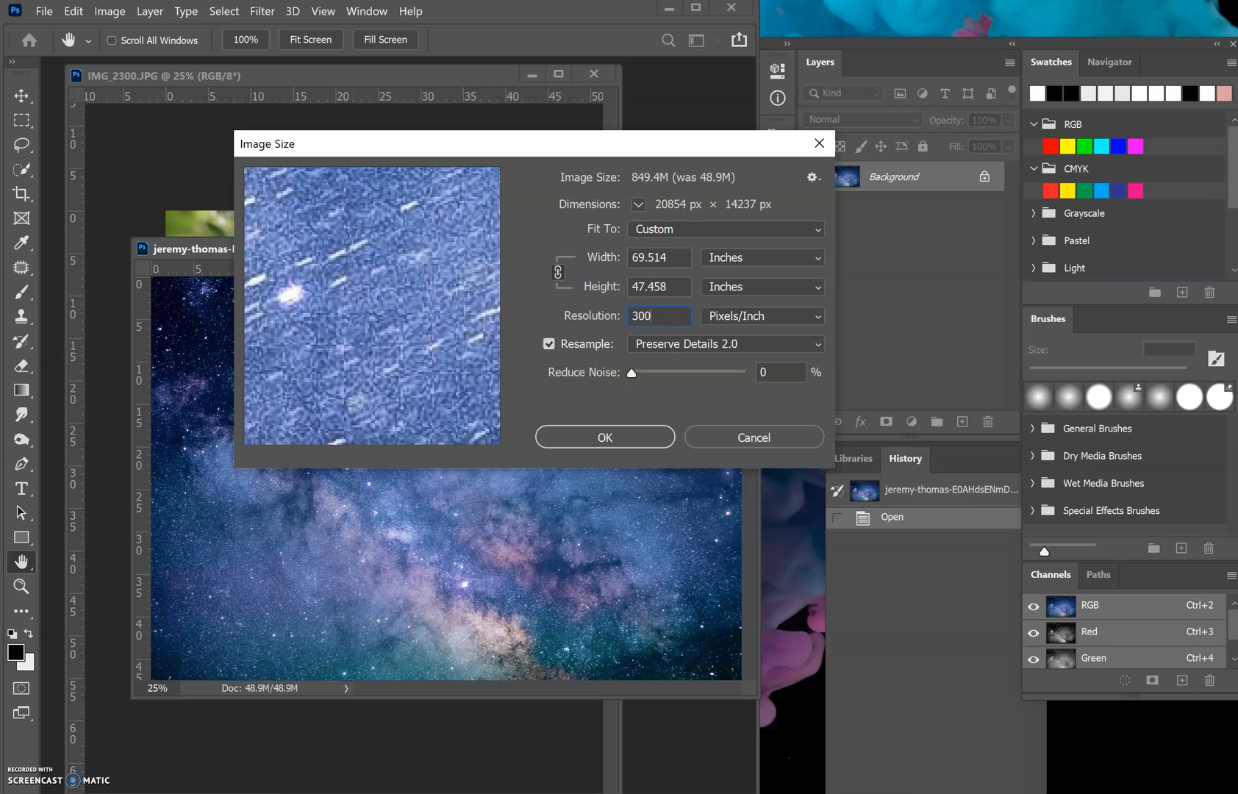
{"action": "left_click", "coordinate": [687, 255]}
{"action": "left_click_drag", "start_coordinate": [687, 255], "coordinate": [629, 255]}
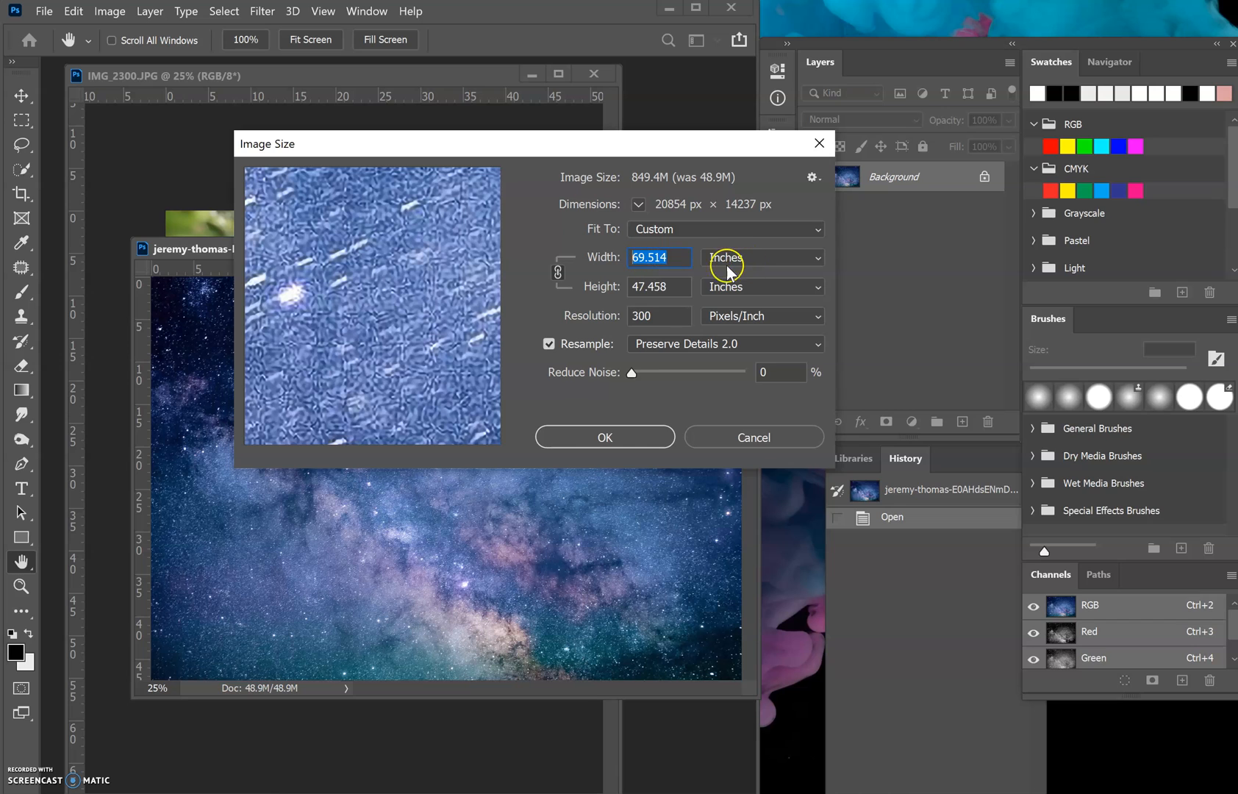
{"action": "type", "text": "20"}
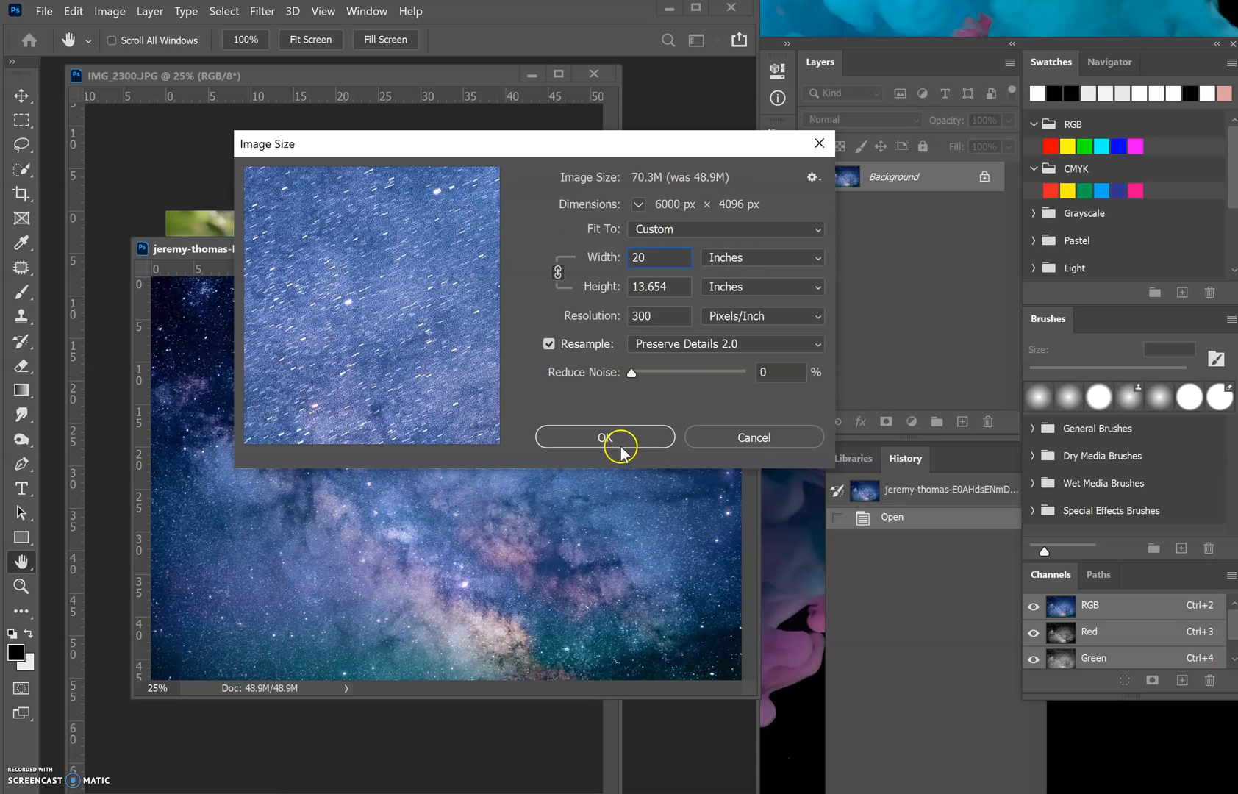
{"action": "left_click", "coordinate": [617, 438]}
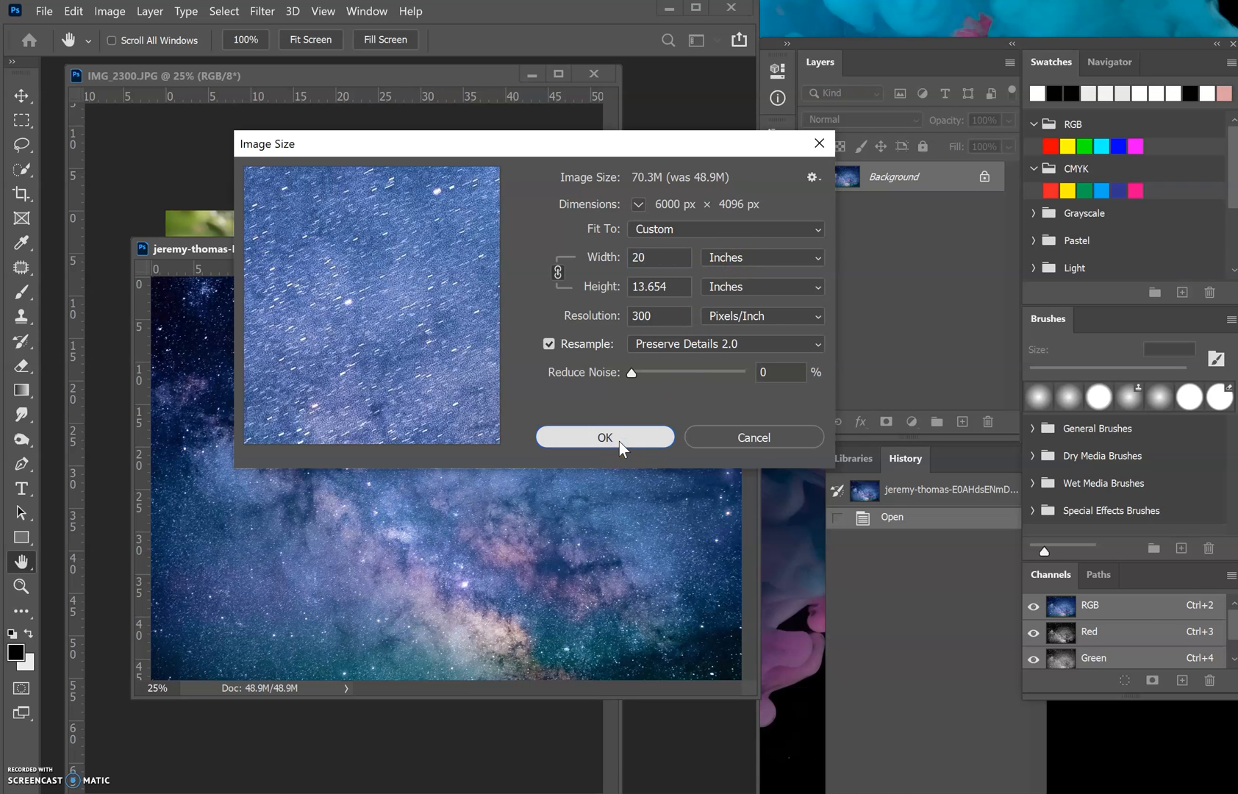
{"action": "left_click", "coordinate": [604, 438]}
{"action": "left_click", "coordinate": [604, 439]}
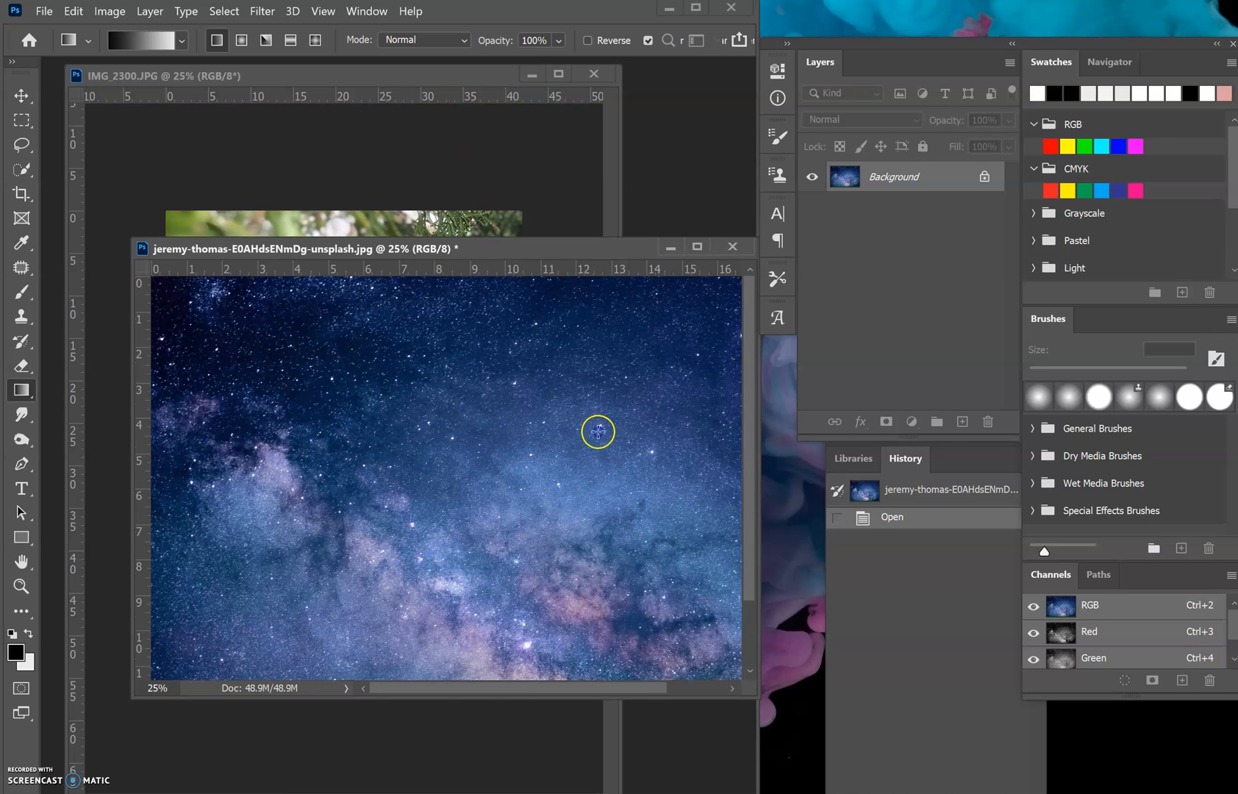
- Resize IMG_2300.JPG to a height of 20 inches at a resolution of 300 pixels/inch
{"action": "left_click", "coordinate": [448, 151]}
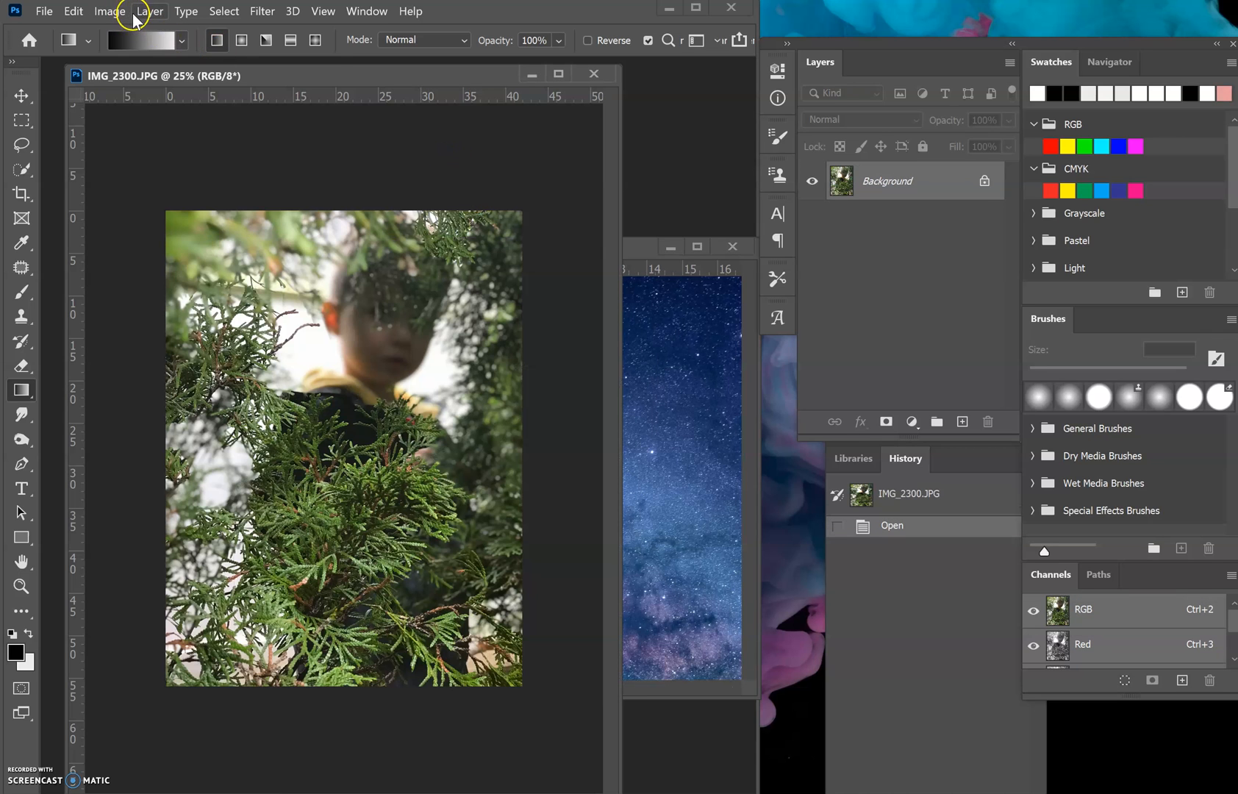
{"action": "left_click", "coordinate": [143, 11]}
{"action": "mouse_move", "coordinate": [110, 11]}
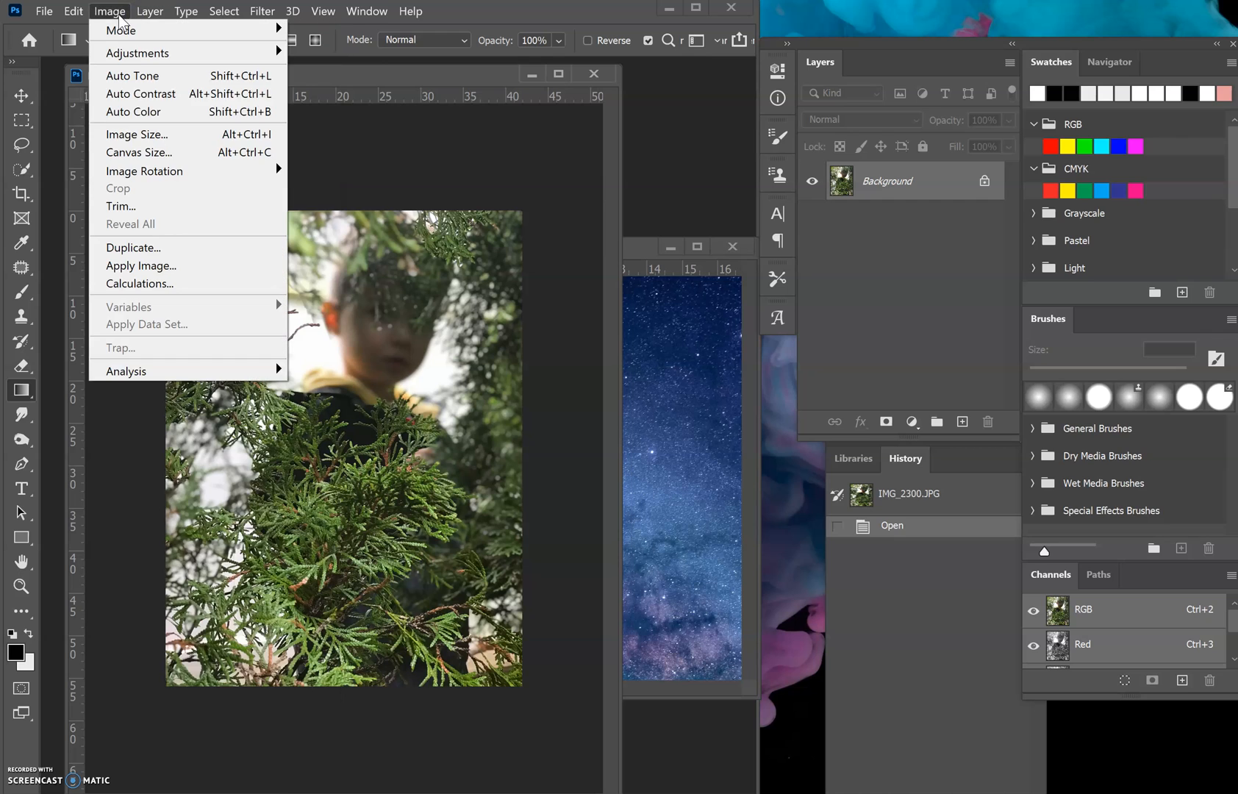
{"action": "left_click", "coordinate": [132, 133]}
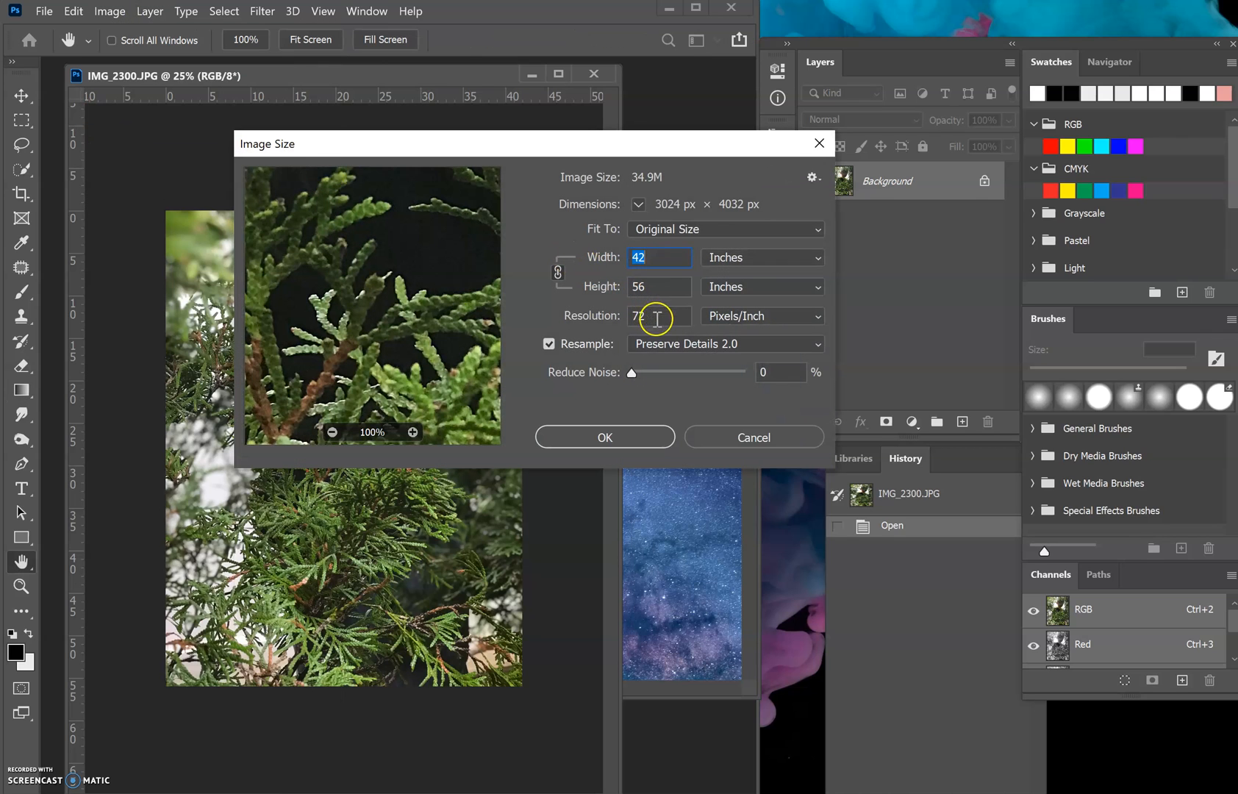
{"action": "double_click", "coordinate": [655, 316]}
{"action": "type", "text": "300"}
{"action": "left_click", "coordinate": [649, 289]}
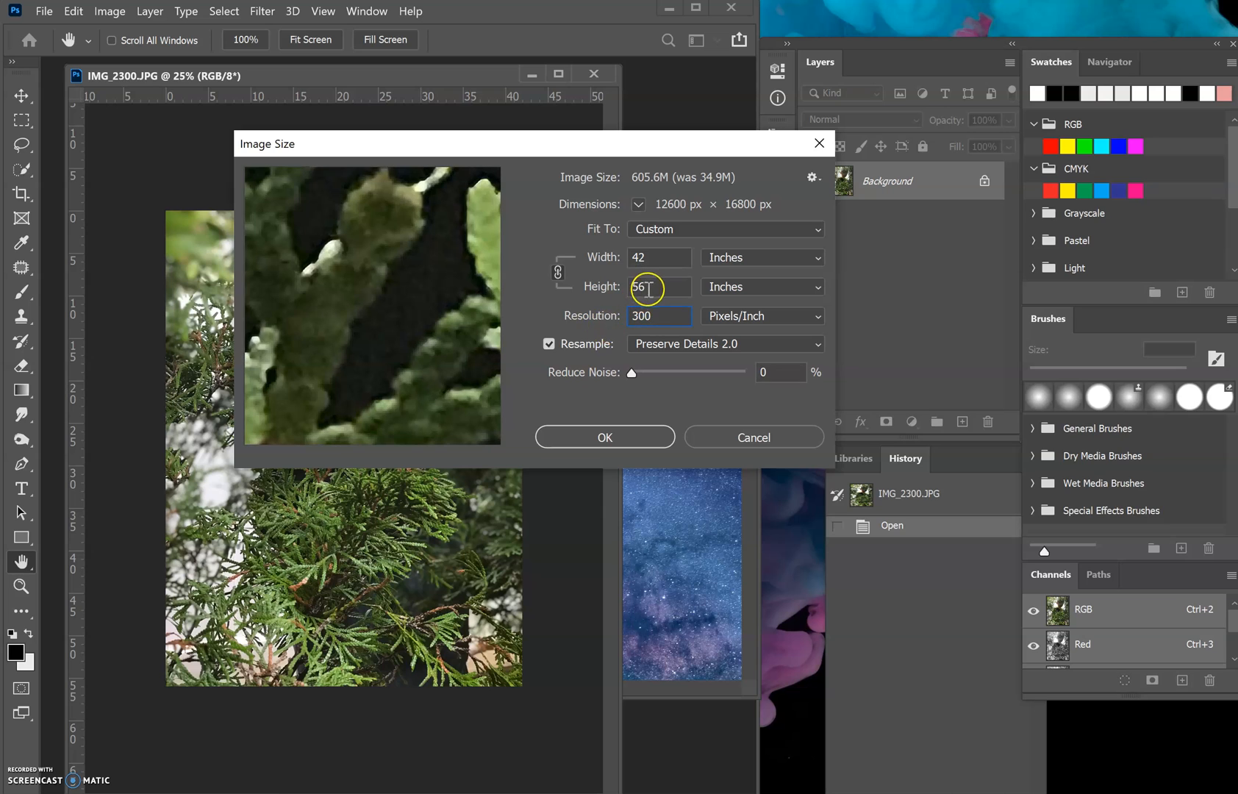
{"action": "type", "text": "20"}
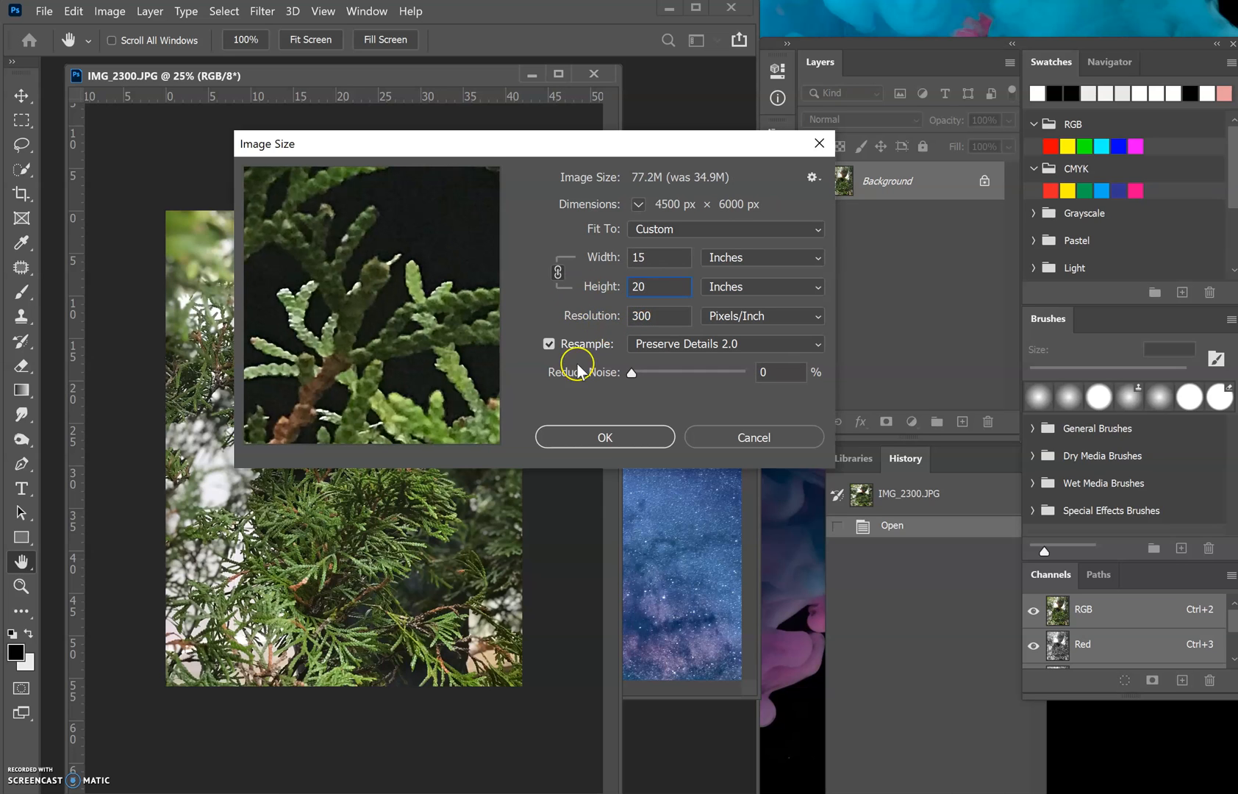
{"action": "left_click", "coordinate": [599, 437]}
{"action": "key", "text": "g"}
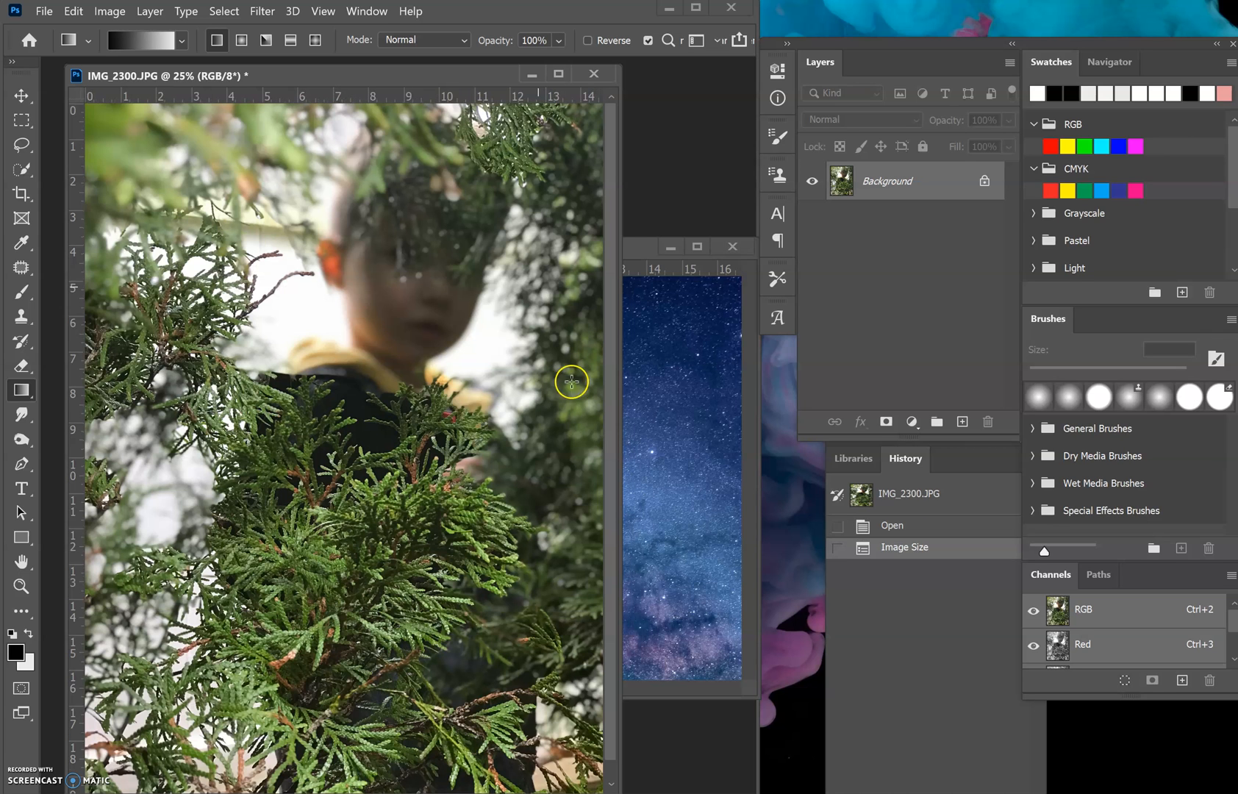
- Arrange IMG_2300.JPG and the galaxy image as overlapping floating windows with part of both pictures visible
{"action": "left_click_drag", "start_coordinate": [444, 81], "coordinate": [421, 74]}
{"action": "left_click_drag", "start_coordinate": [619, 243], "coordinate": [611, 59]}
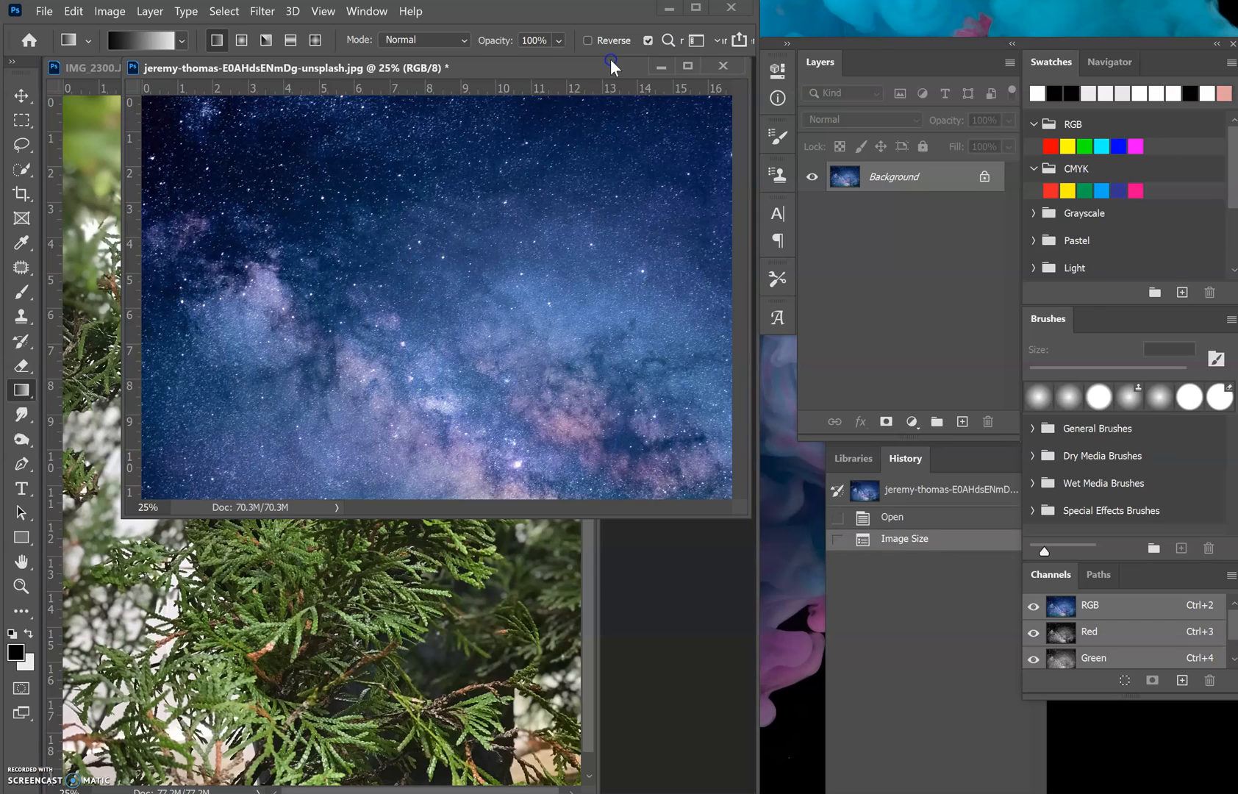
{"action": "left_click_drag", "start_coordinate": [442, 68], "coordinate": [467, 70]}
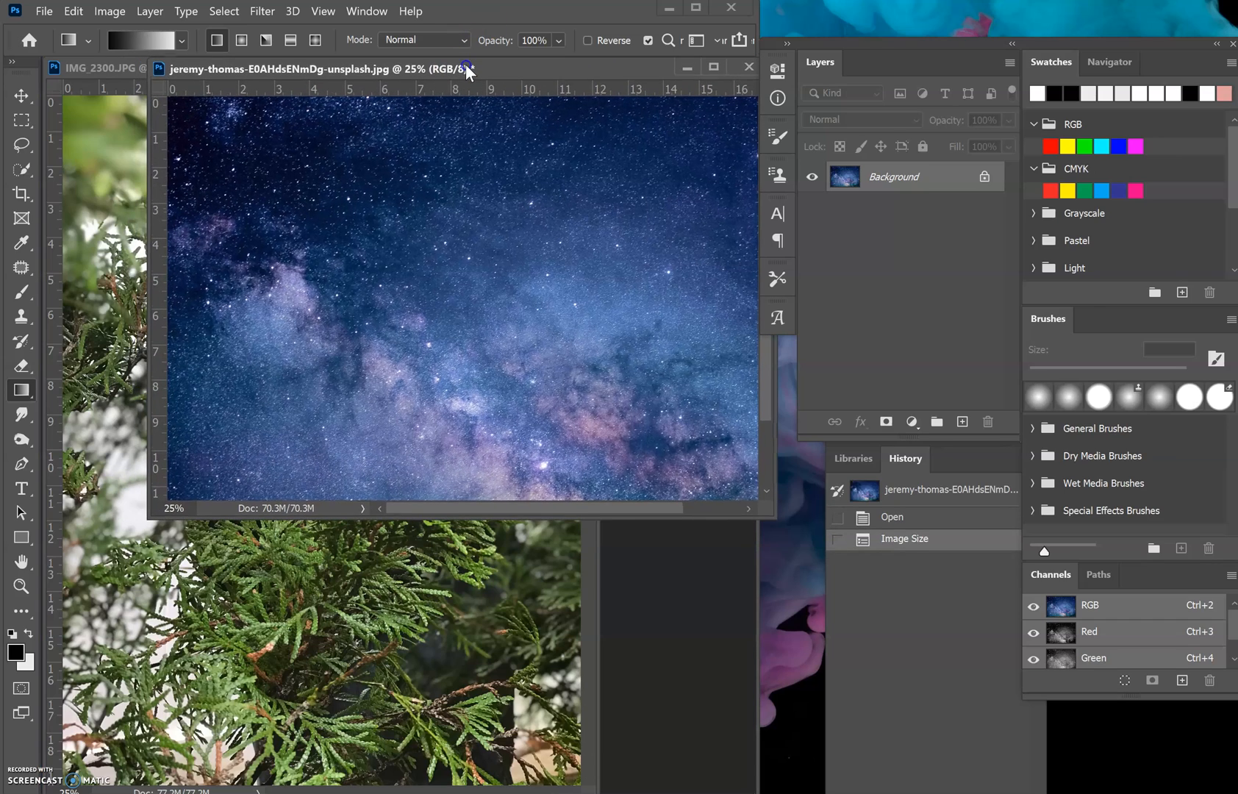
{"action": "mouse_move", "coordinate": [108, 79]}
{"action": "left_mouse_down"}
{"action": "mouse_move", "coordinate": [249, 170]}
{"action": "mouse_move", "coordinate": [182, 73]}
{"action": "mouse_move", "coordinate": [123, 66]}
{"action": "left_mouse_up"}
{"action": "left_click_drag", "start_coordinate": [271, 76], "coordinate": [417, 209]}
{"action": "left_click", "coordinate": [101, 68]}
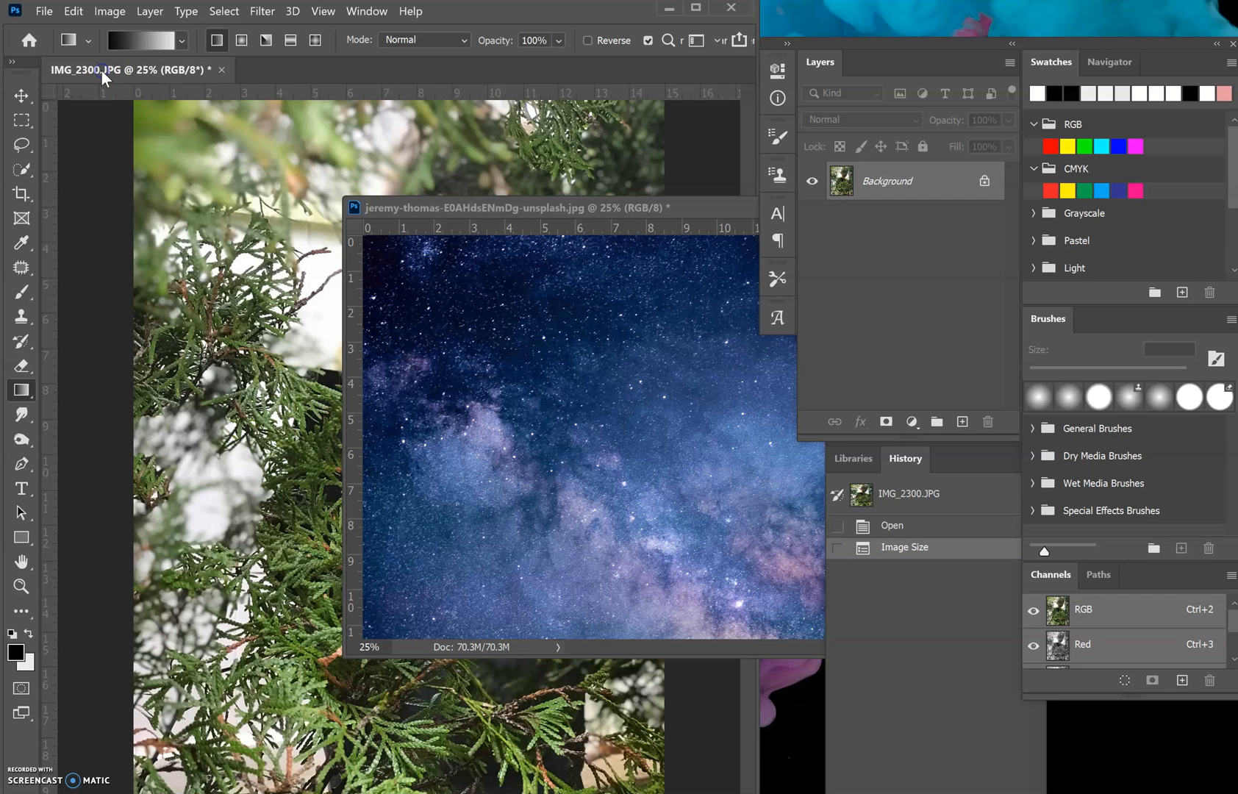
{"action": "left_click_drag", "start_coordinate": [101, 69], "coordinate": [127, 163]}
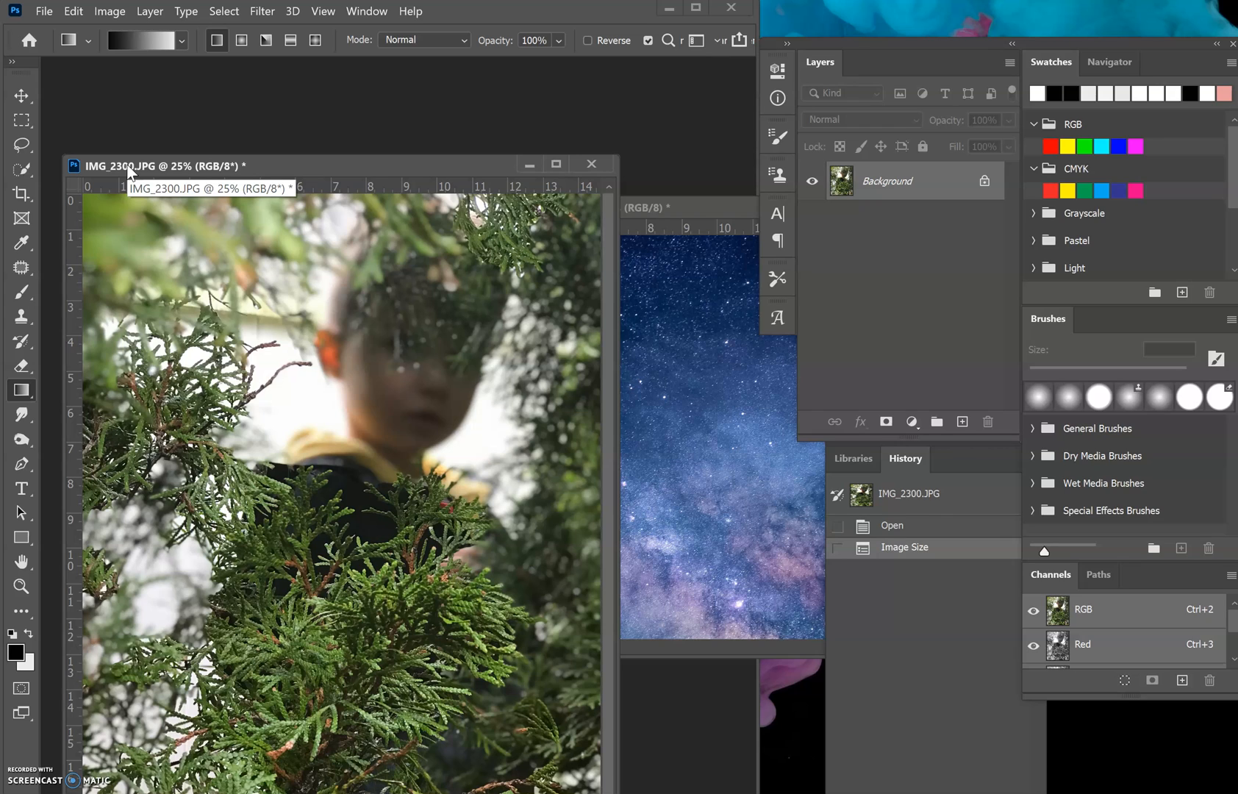
- Copy the Background layer of IMG_2300.JPG into the galaxy document with the Move tool, and close IMG_2300.JPG without saving
{"action": "left_click", "coordinate": [22, 97]}
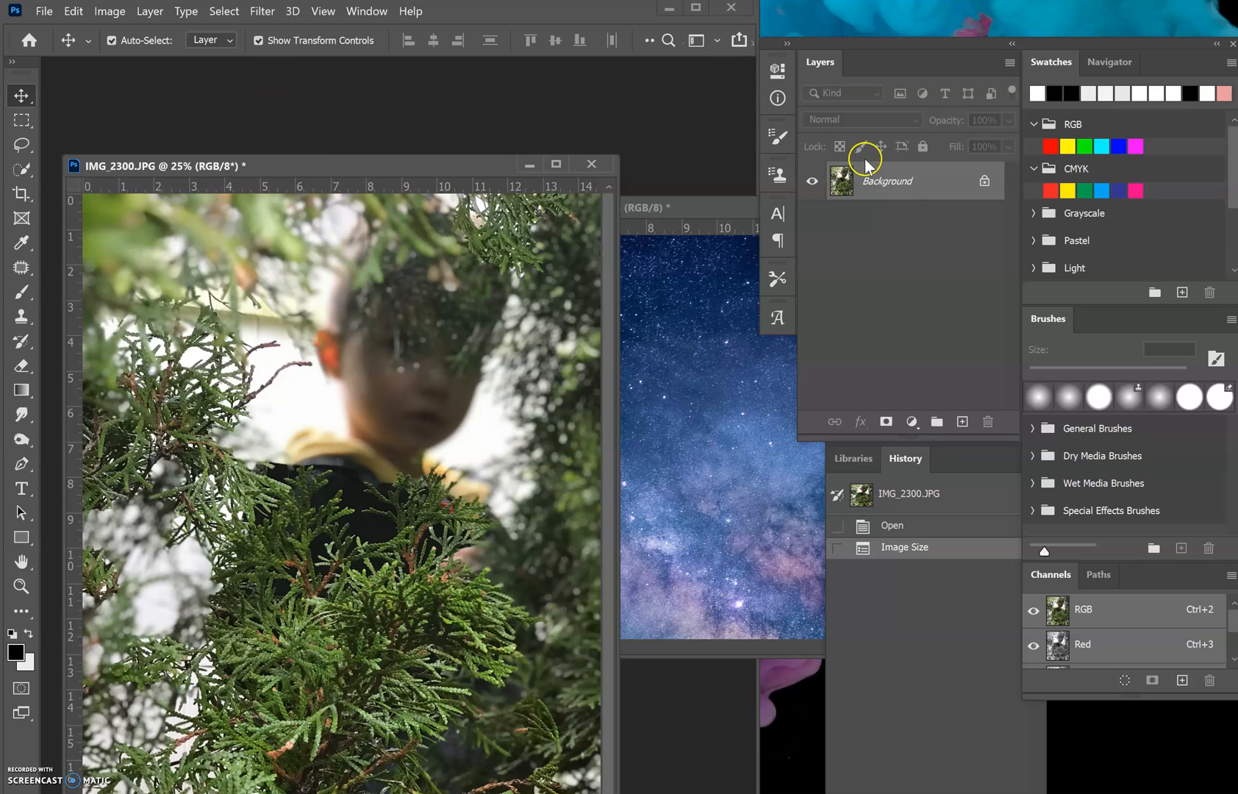
{"action": "left_click_drag", "start_coordinate": [910, 193], "coordinate": [719, 444]}
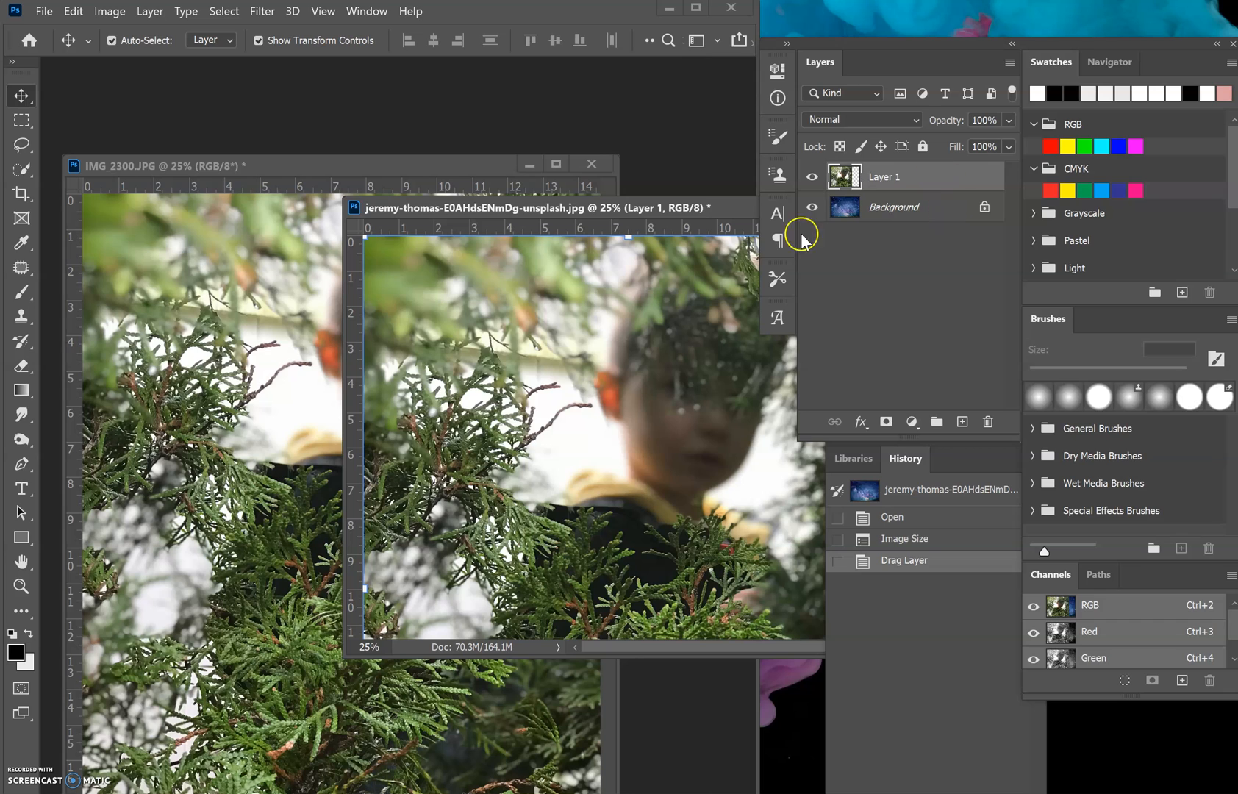
{"action": "left_click", "coordinate": [590, 163]}
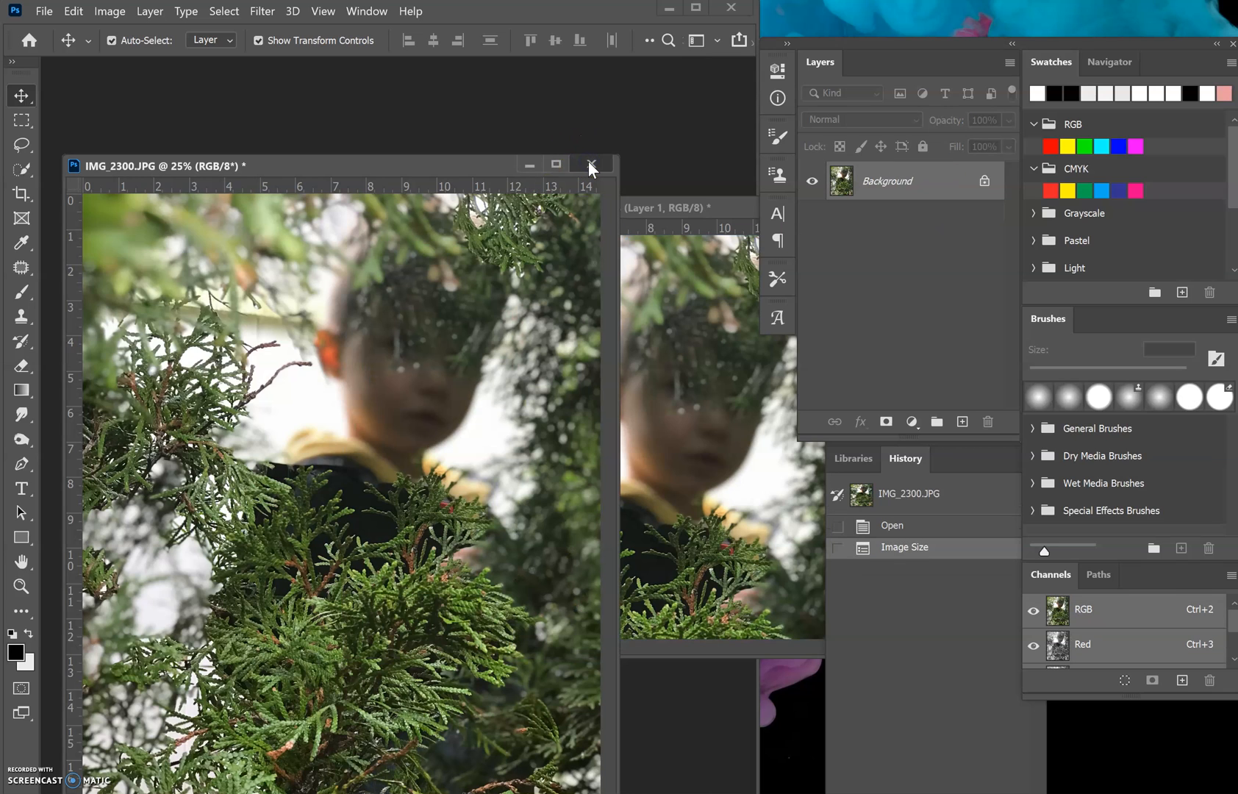
{"action": "left_click", "coordinate": [591, 165]}
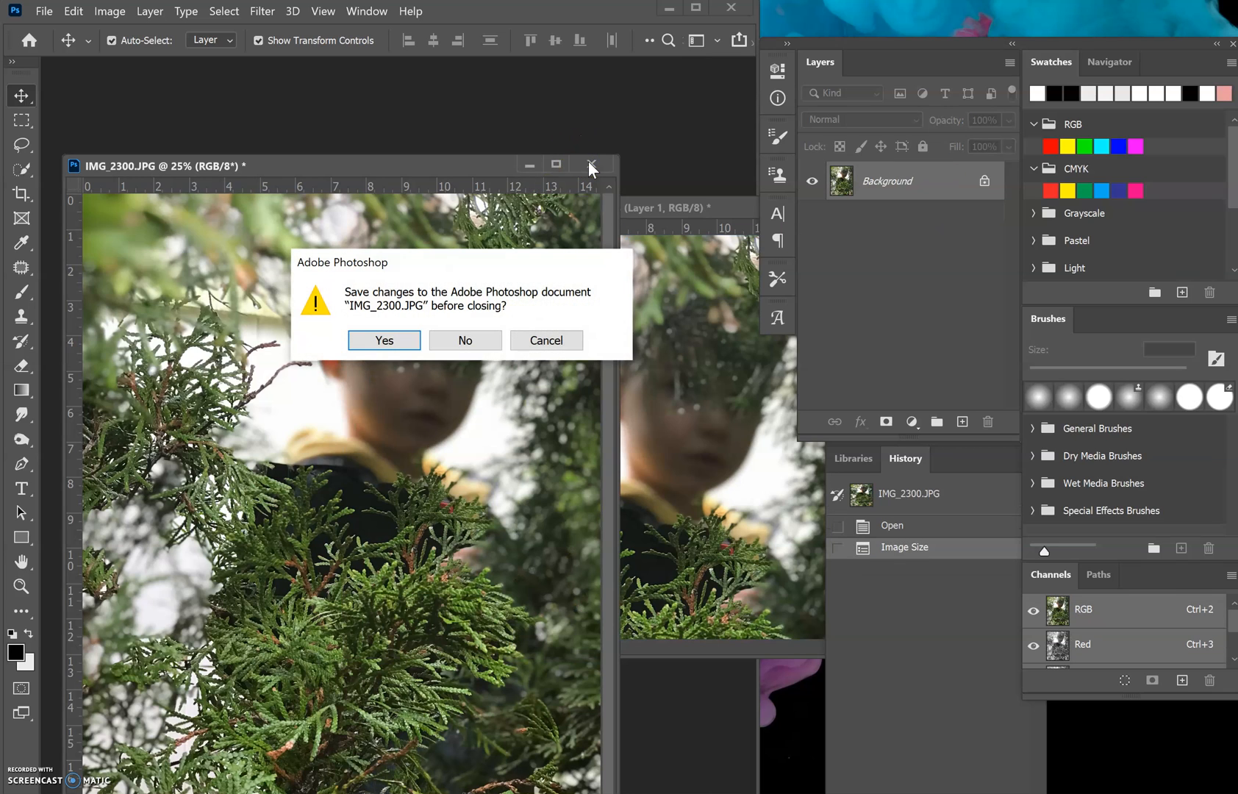
{"action": "left_click", "coordinate": [474, 341]}
- Reposition and enlarge the galaxy document's window, and toggle Layer 1 off and on to check the image beneath
{"action": "left_click_drag", "start_coordinate": [666, 207], "coordinate": [410, 104]}
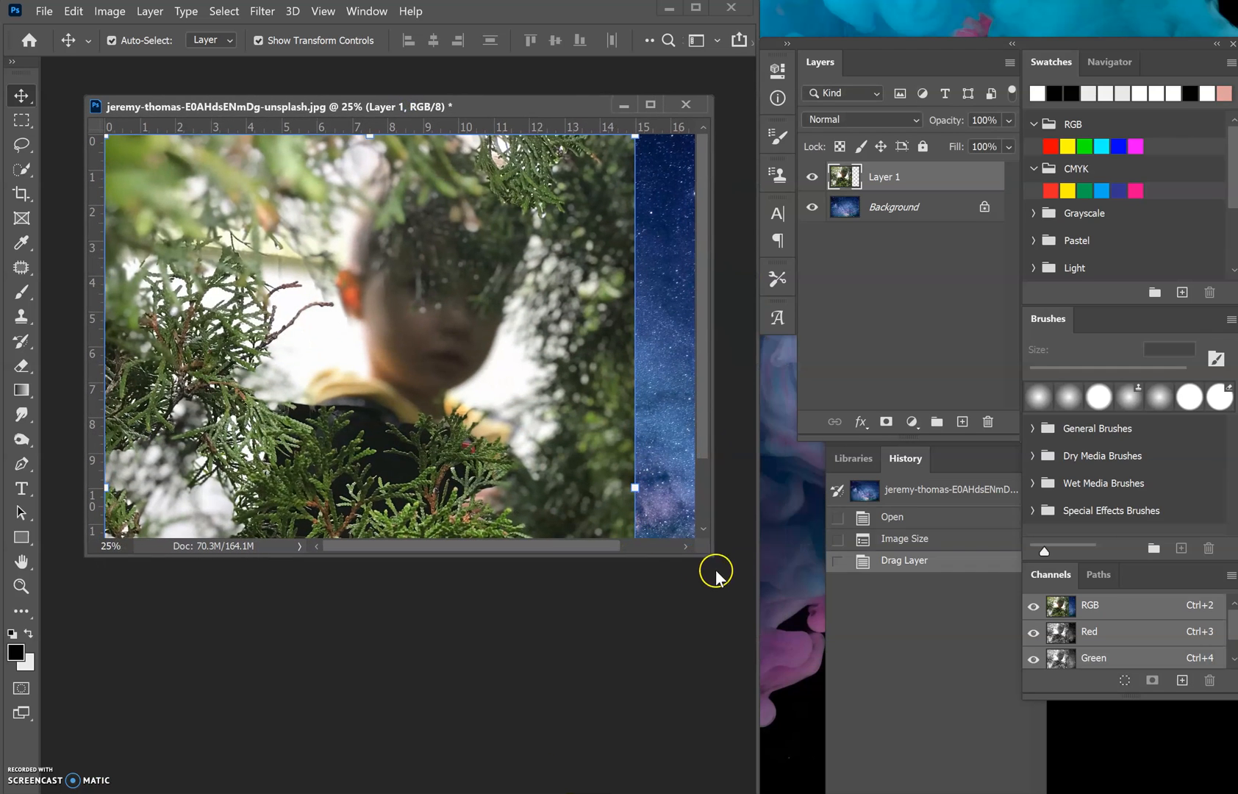
{"action": "left_click_drag", "start_coordinate": [713, 554], "coordinate": [742, 768]}
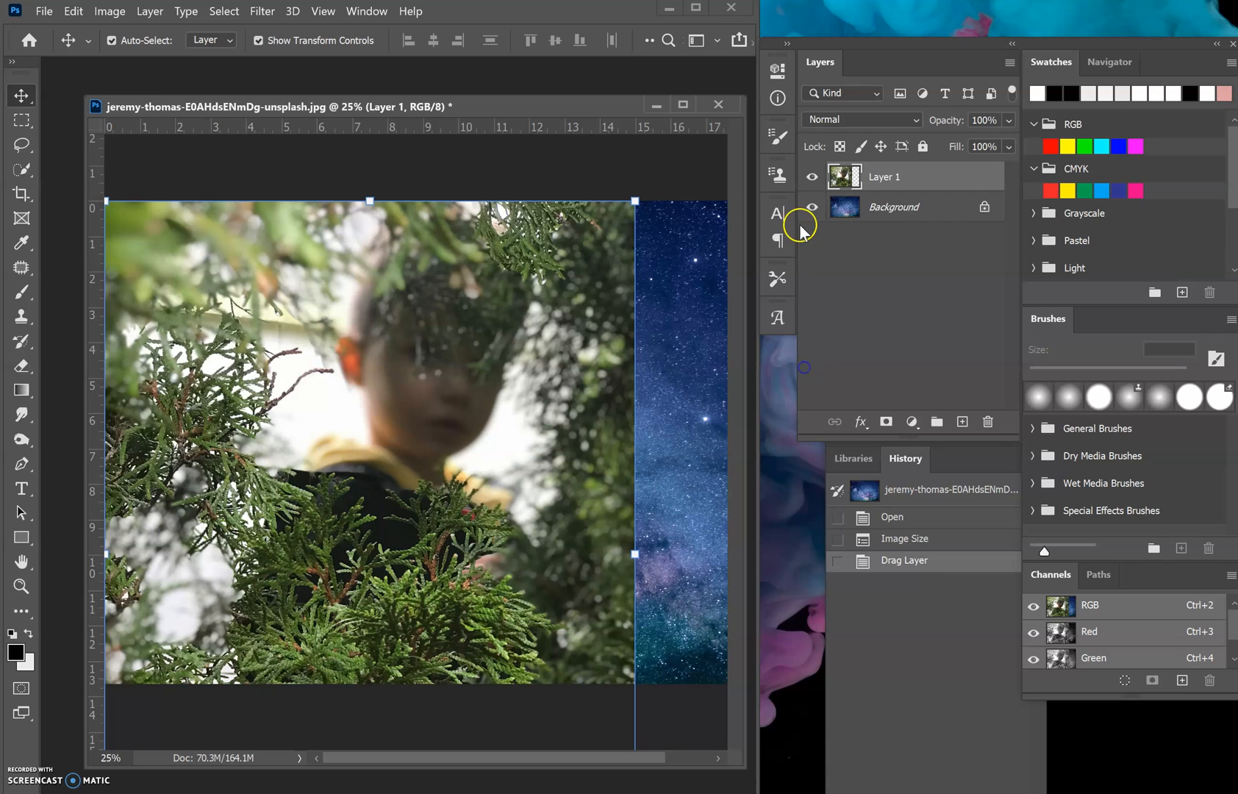
{"action": "left_click", "coordinate": [813, 177]}
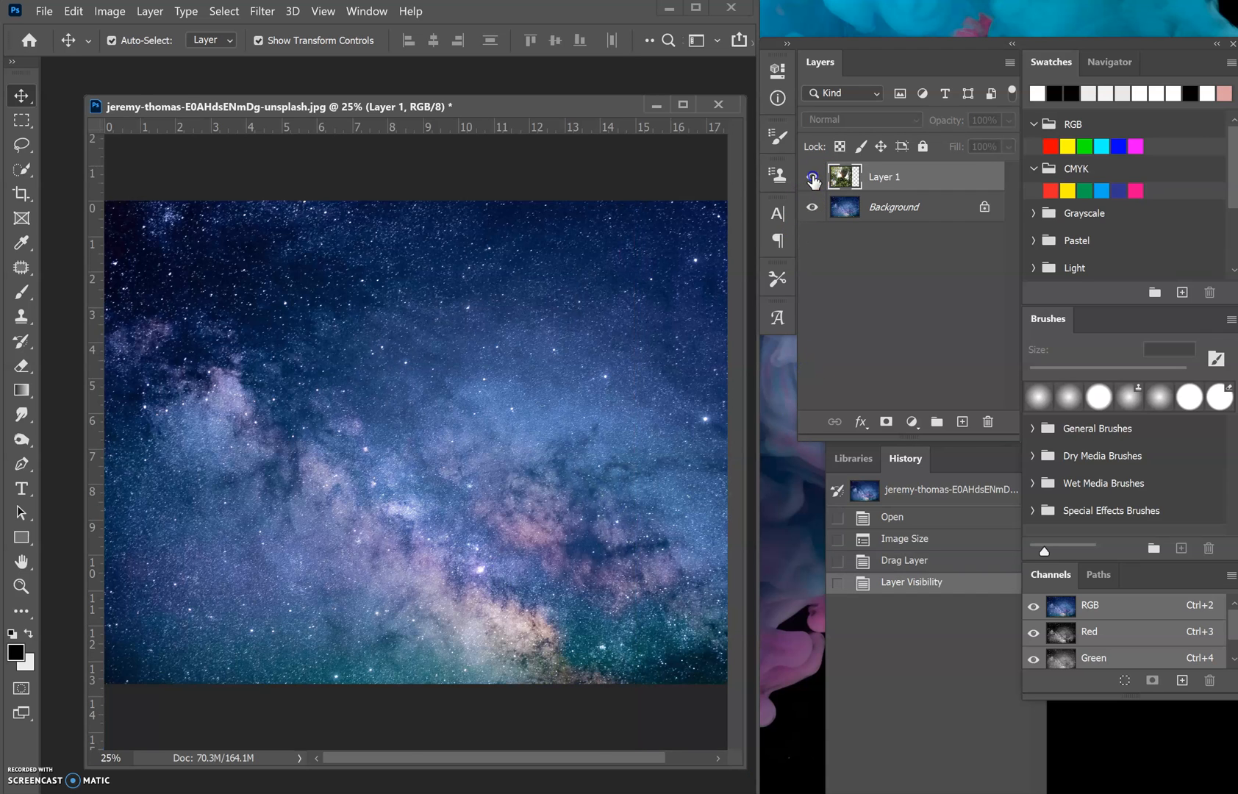
{"action": "left_click", "coordinate": [813, 177]}
- Convert the locked Background into a regular layer named Texture, and rename the photo layer above it Subject
{"action": "double_click", "coordinate": [885, 176]}
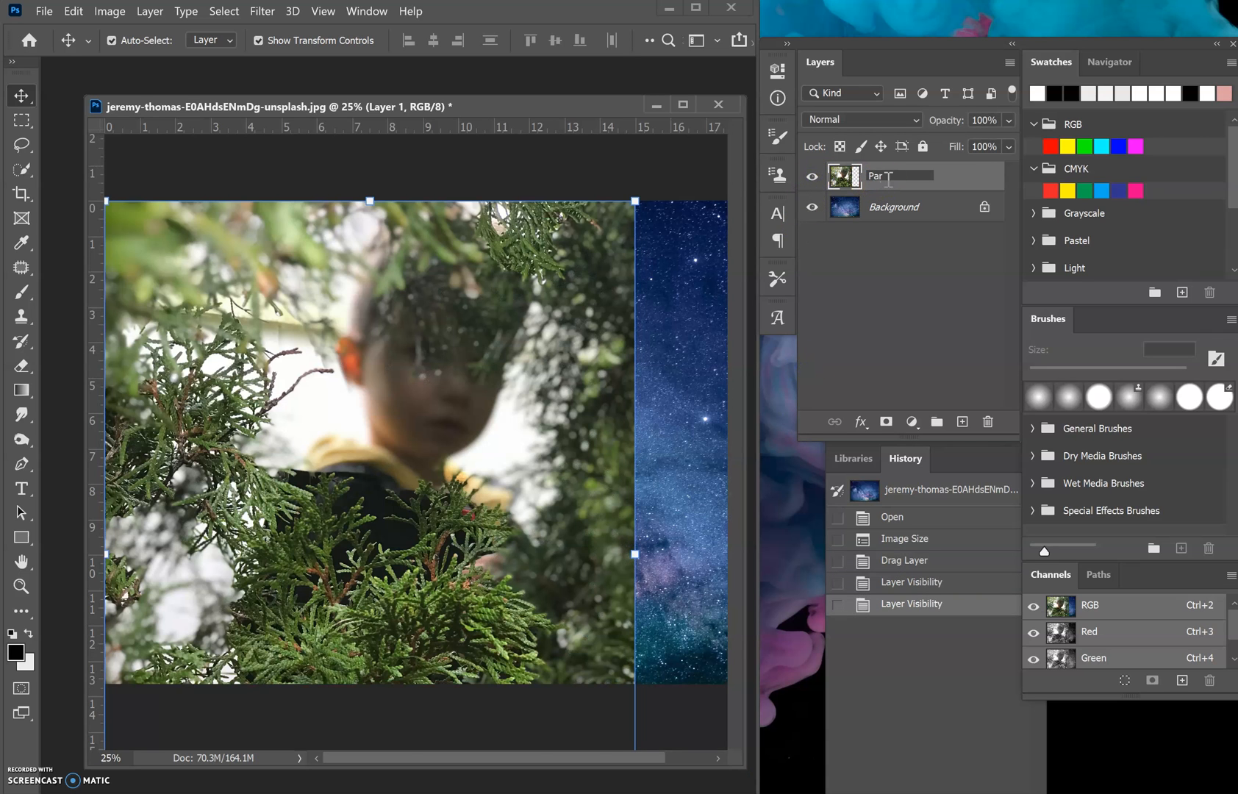
{"action": "left_click", "coordinate": [893, 209]}
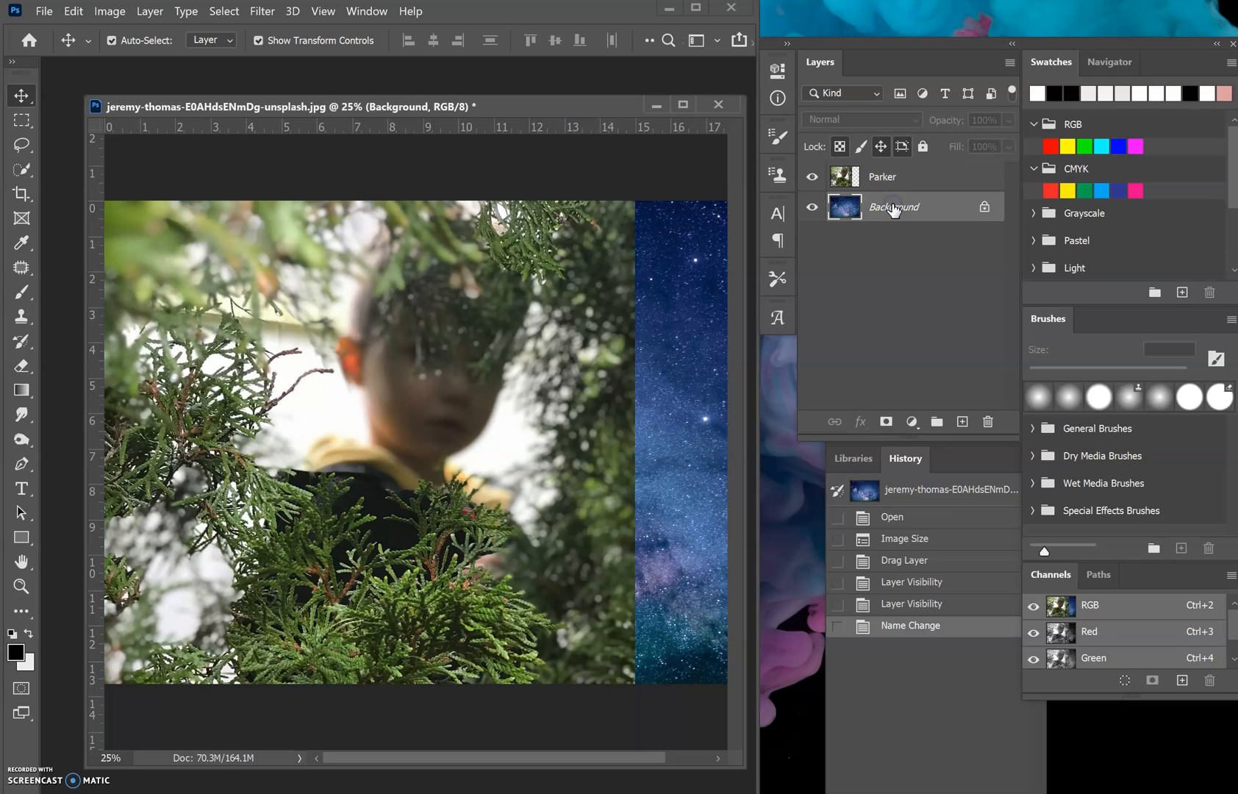
{"action": "left_click", "coordinate": [984, 210]}
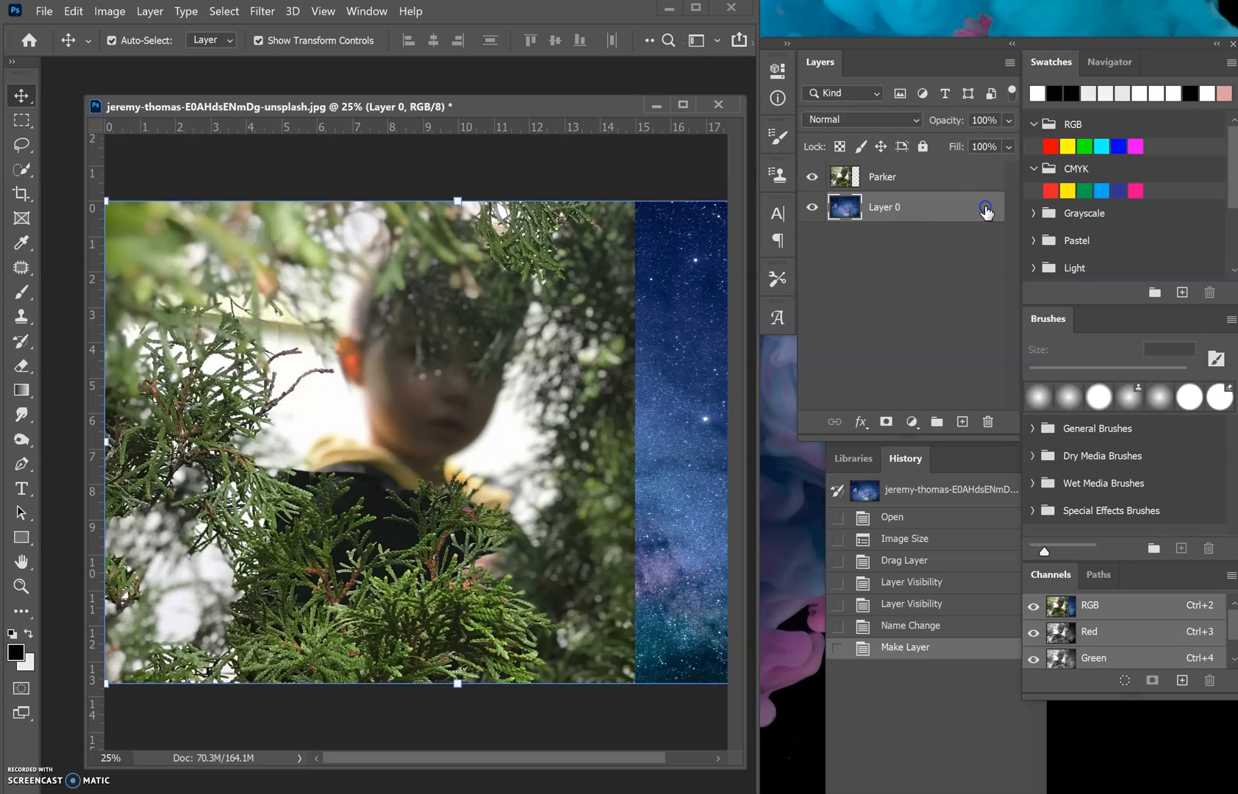
{"action": "double_click", "coordinate": [883, 207]}
{"action": "left_click", "coordinate": [882, 179]}
{"action": "double_click", "coordinate": [887, 176]}
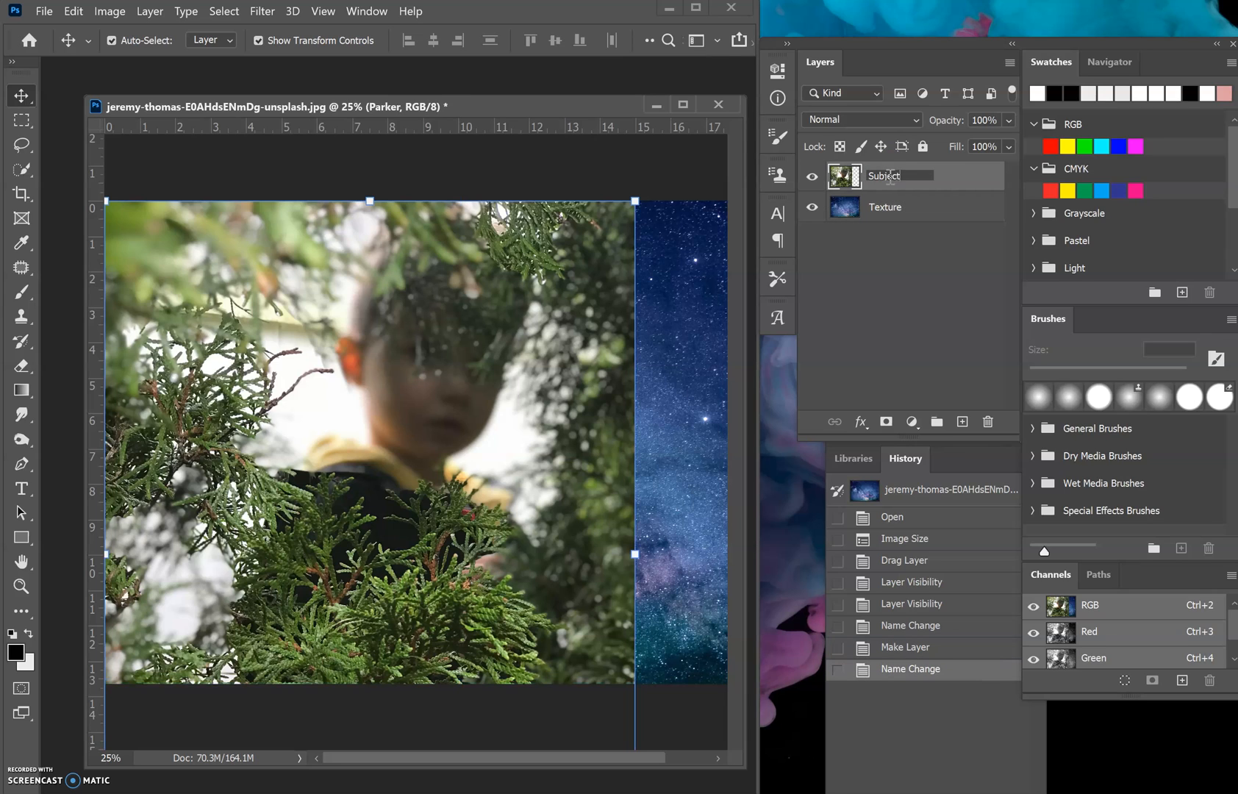
- Create a new empty layer directly above the Texture layer, and swap the foreground and background colours
{"action": "left_click", "coordinate": [915, 206]}
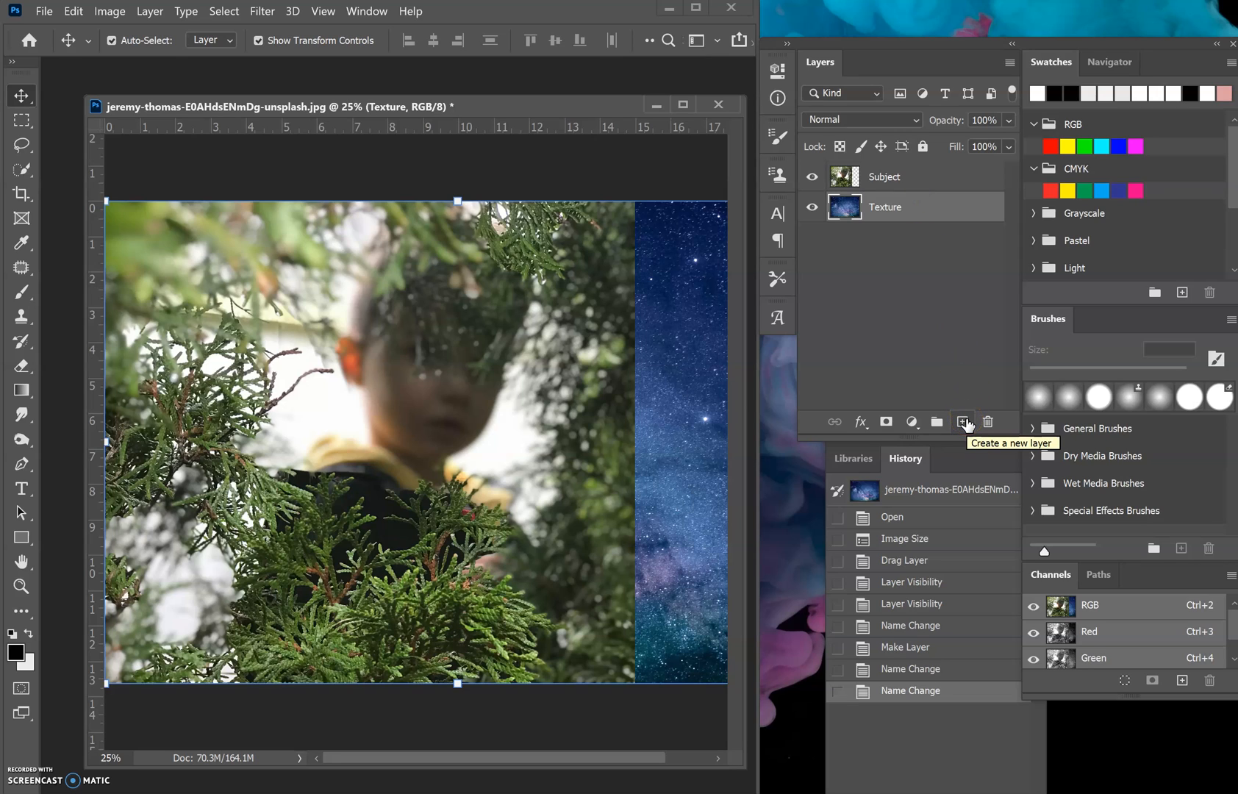
{"action": "left_click", "coordinate": [964, 423]}
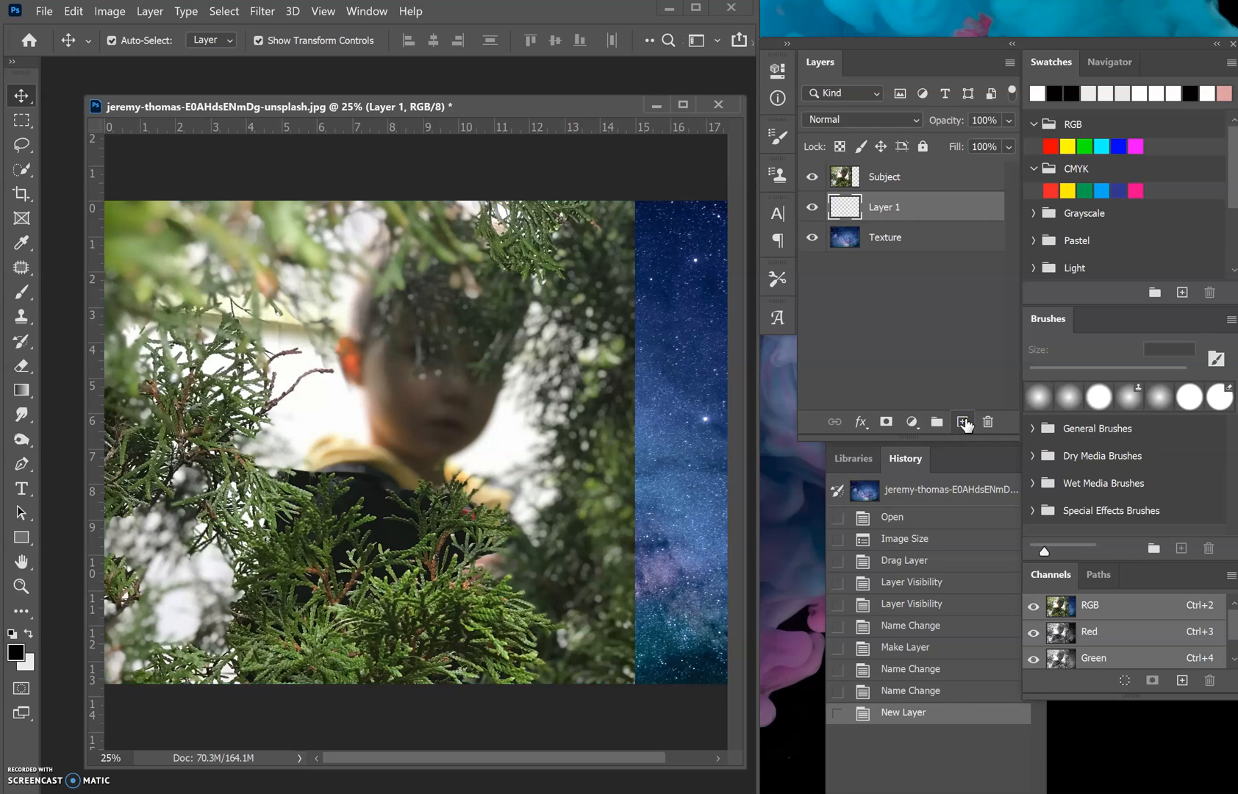
{"action": "left_click", "coordinate": [31, 636]}
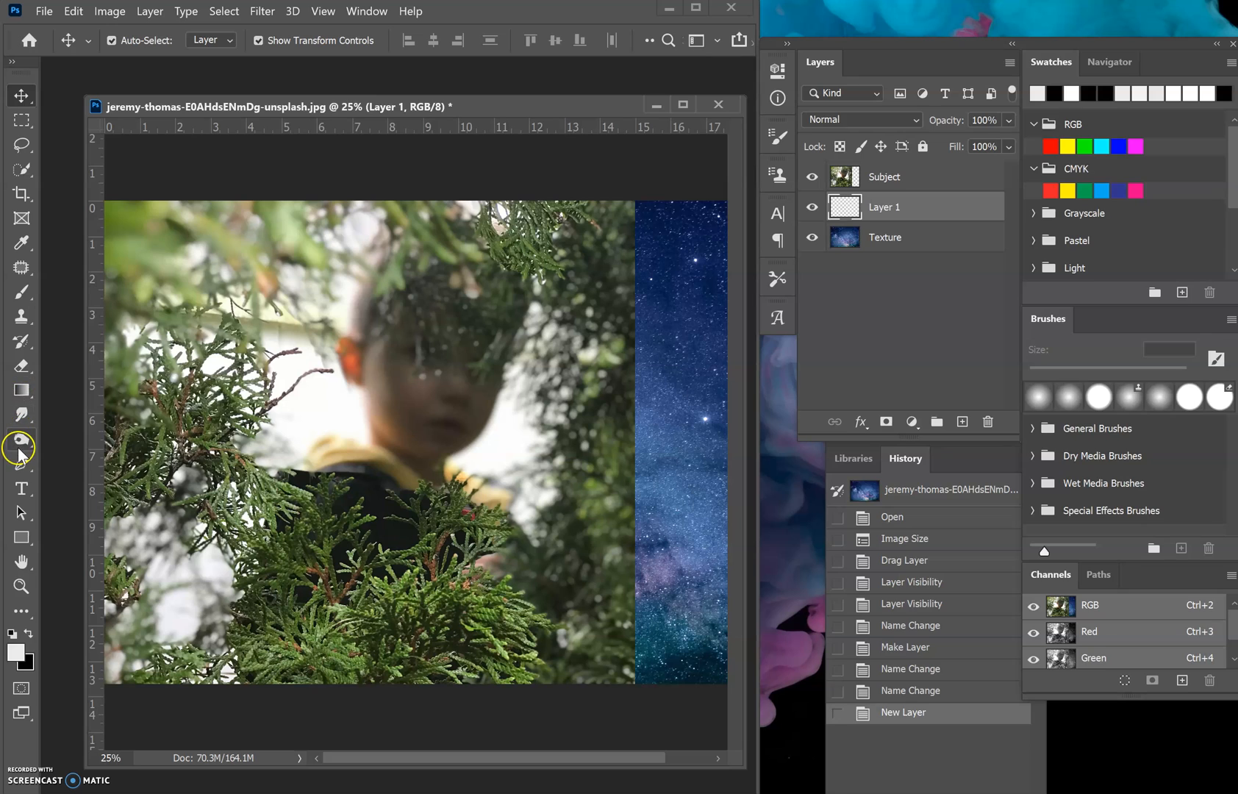
- Fill the empty Layer 1 with the light foreground colour using the Paint Bucket, and move it above the Subject layer
{"action": "left_click", "coordinate": [23, 401]}
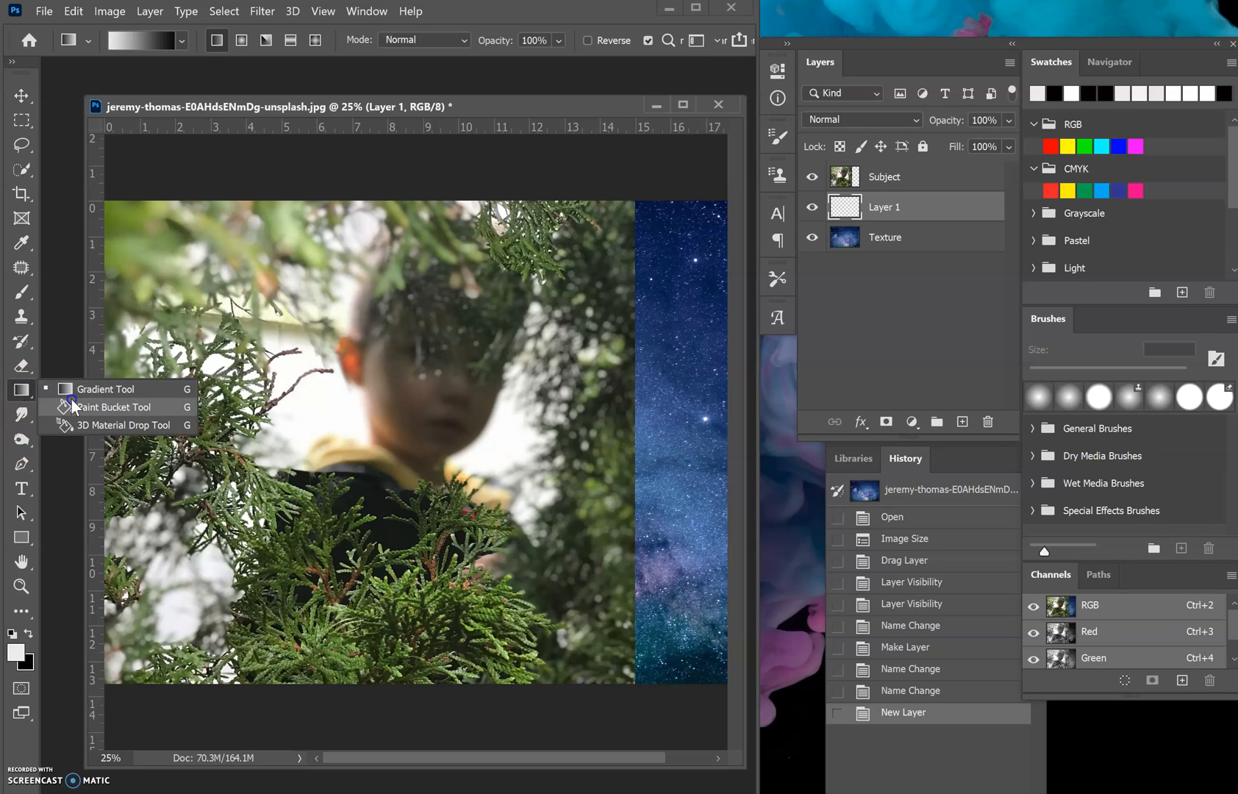
{"action": "left_click", "coordinate": [307, 354]}
{"action": "left_click_drag", "start_coordinate": [929, 206], "coordinate": [931, 175]}
- Rename the filled Layer 1 as Background and move it to the bottom of the layer stack, below Texture
{"action": "double_click", "coordinate": [885, 178]}
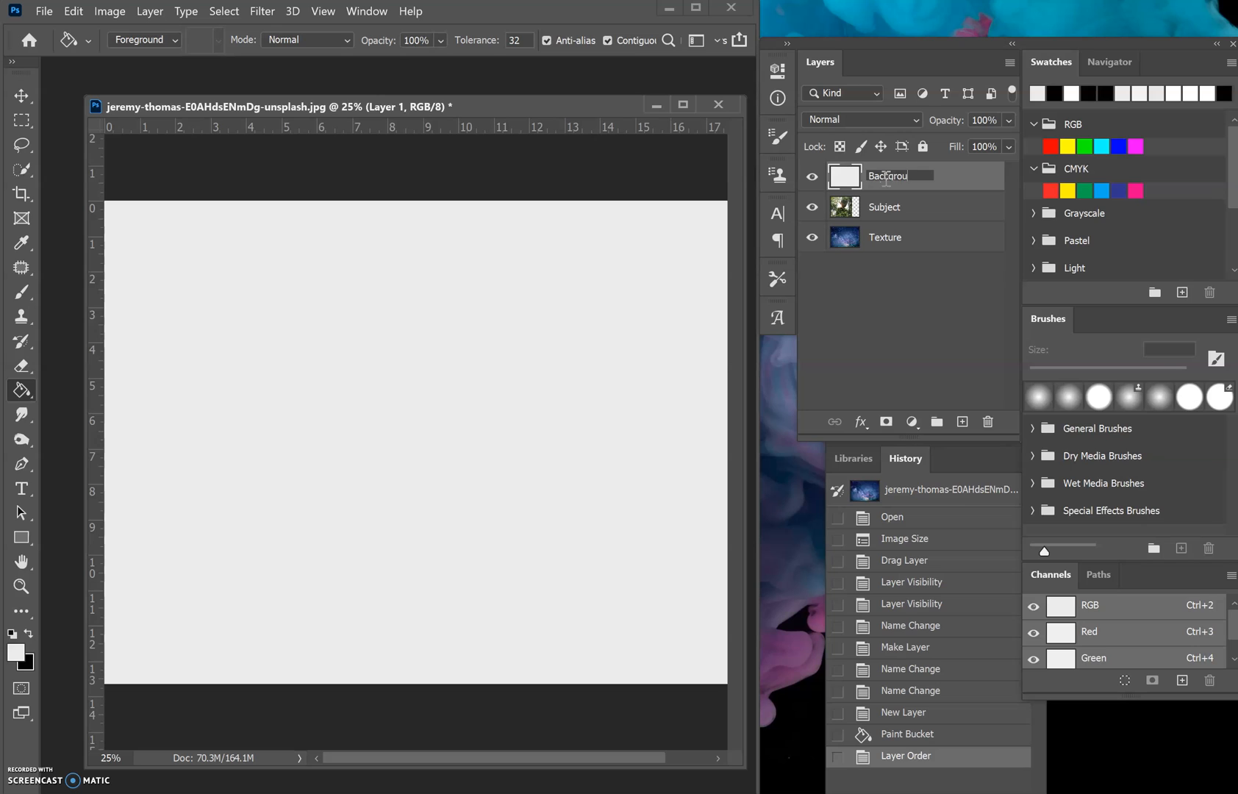
{"action": "type", "text": "Background"}
{"action": "left_click", "coordinate": [960, 181]}
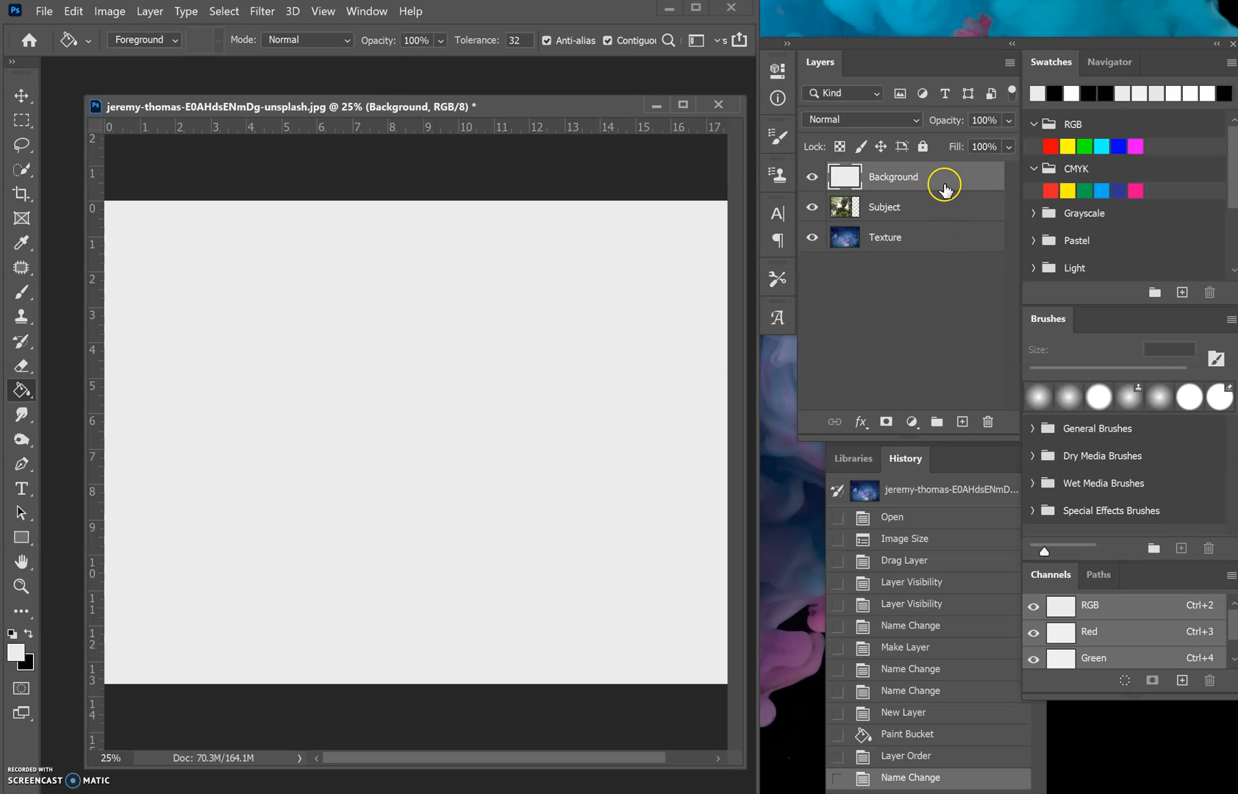
{"action": "double_click", "coordinate": [946, 262]}
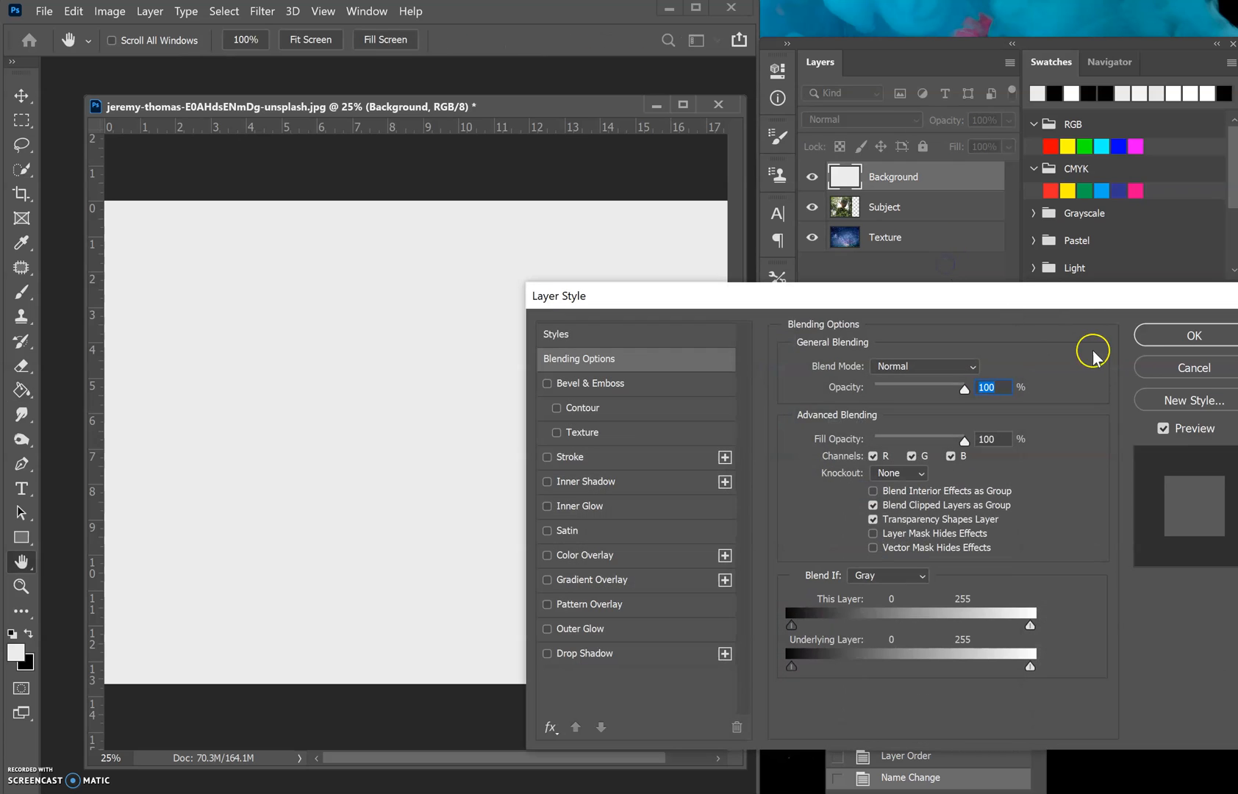
{"action": "left_click", "coordinate": [1146, 360]}
{"action": "left_click_drag", "start_coordinate": [957, 177], "coordinate": [954, 245]}
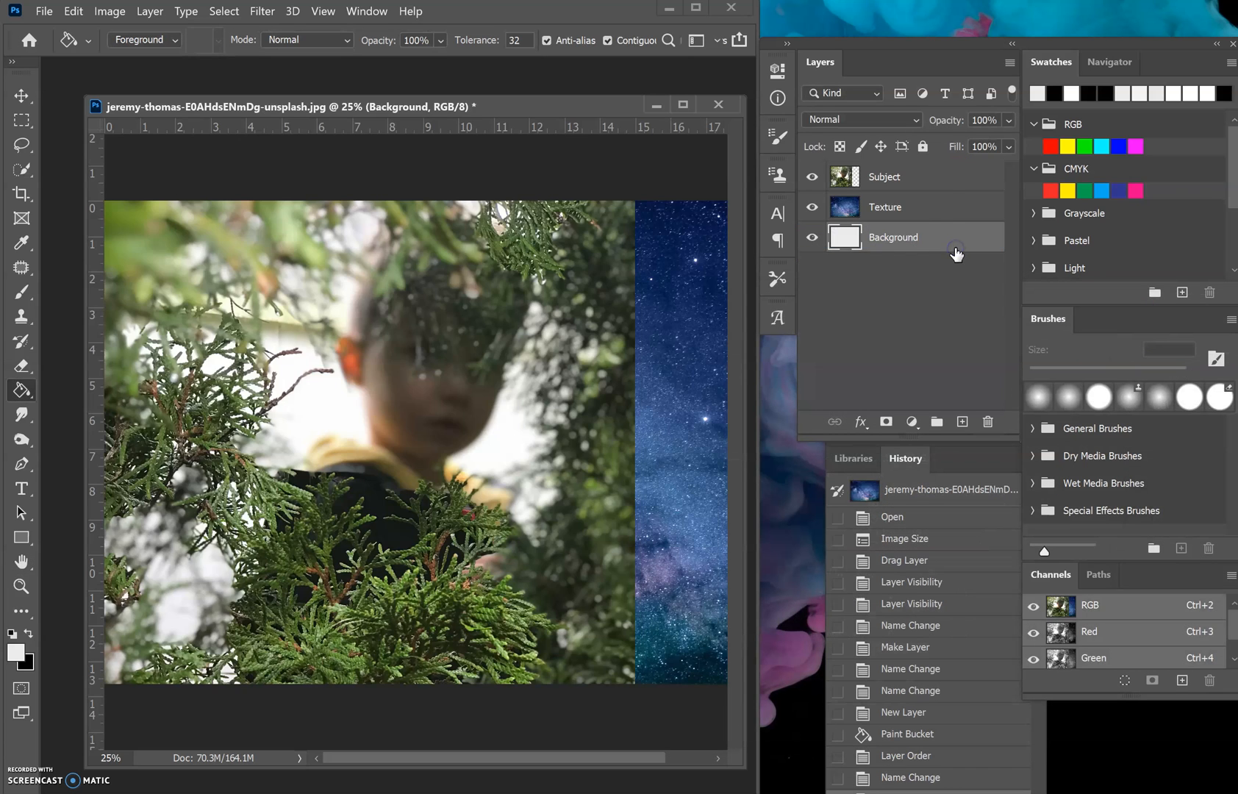
- Switch the Subject layer's visibility off and on to examine the galaxy texture beneath it
{"action": "left_click", "coordinate": [928, 178]}
{"action": "left_click", "coordinate": [926, 208]}
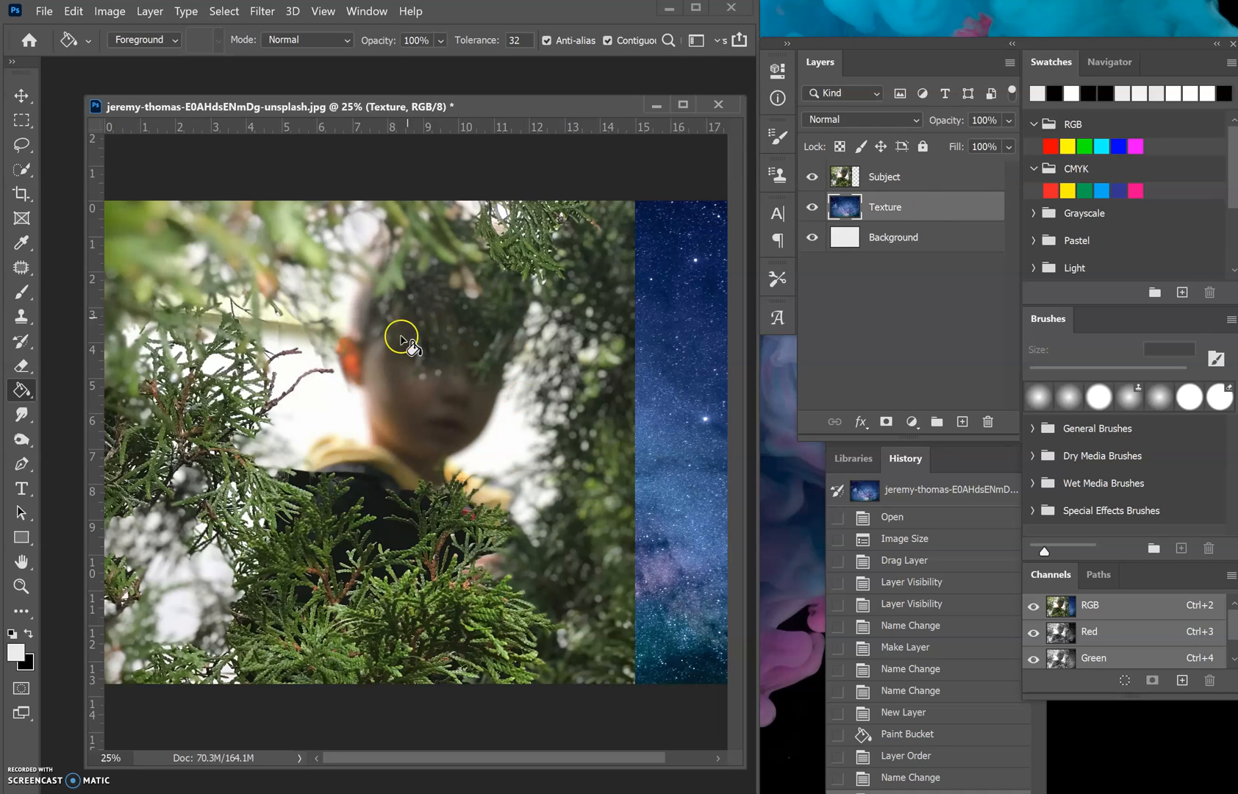
{"action": "left_click", "coordinate": [942, 183]}
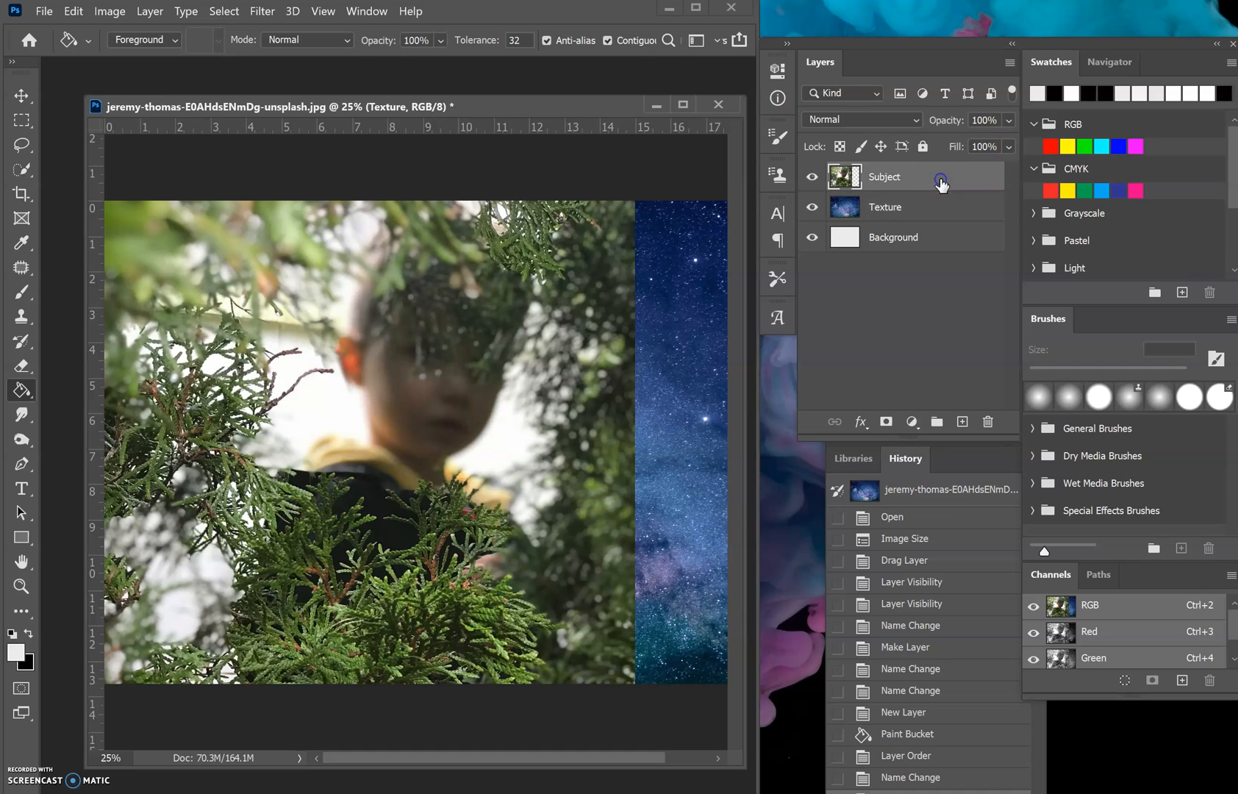
{"action": "left_click", "coordinate": [814, 177]}
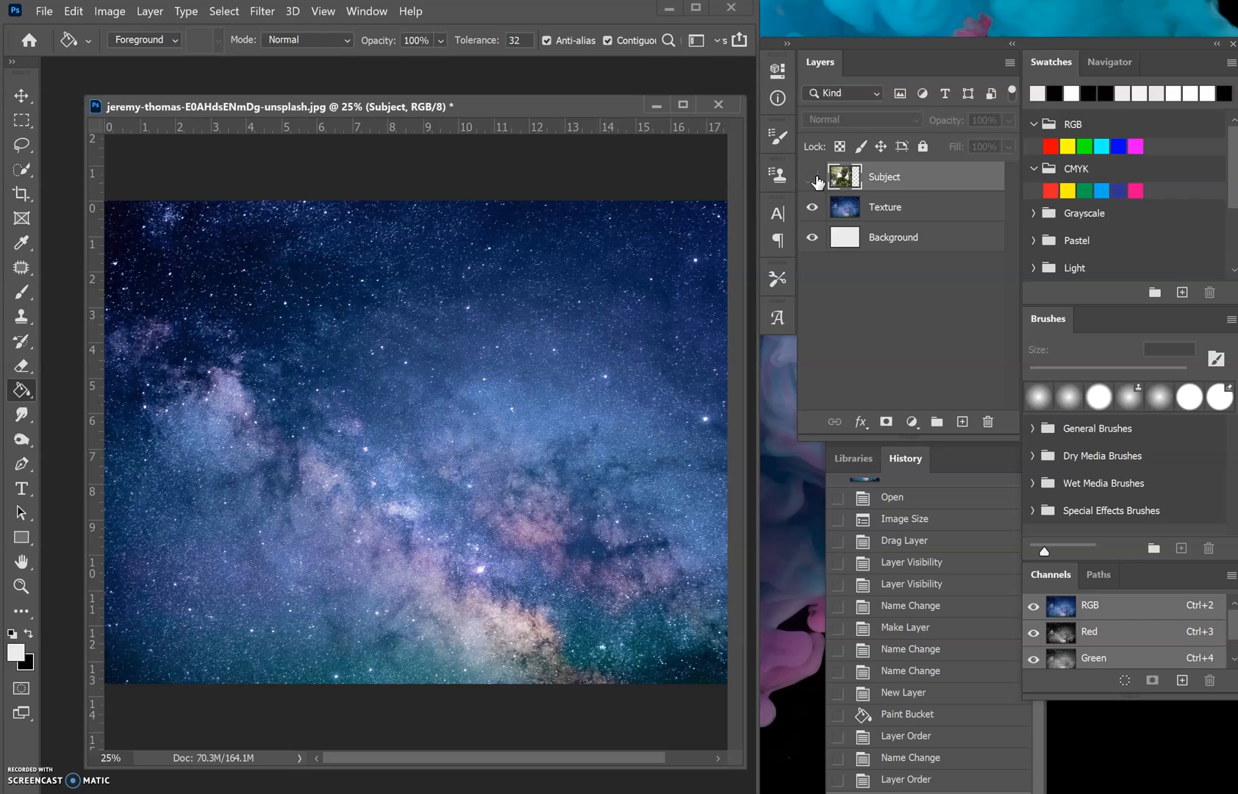
{"action": "left_click", "coordinate": [813, 178]}
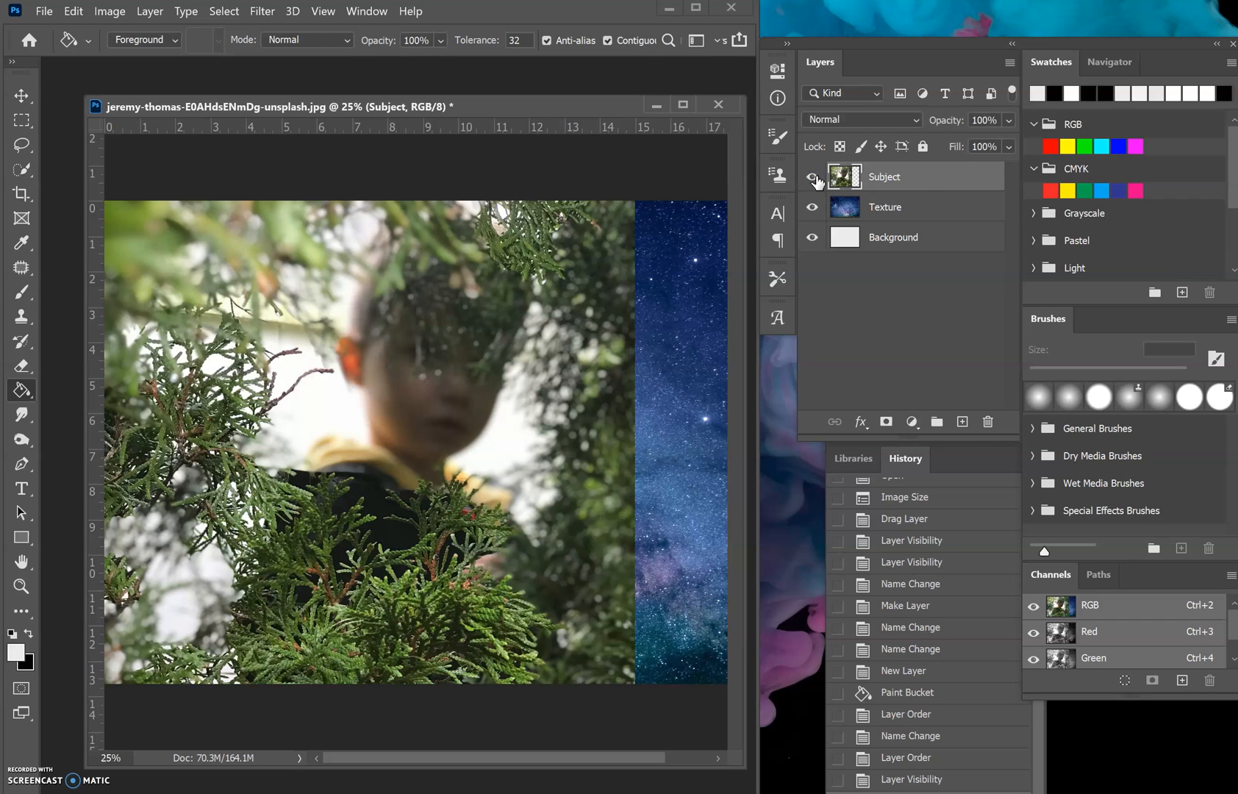
- Add a white layer mask to the Texture layer
{"action": "left_click_drag", "start_coordinate": [883, 202], "coordinate": [888, 214]}
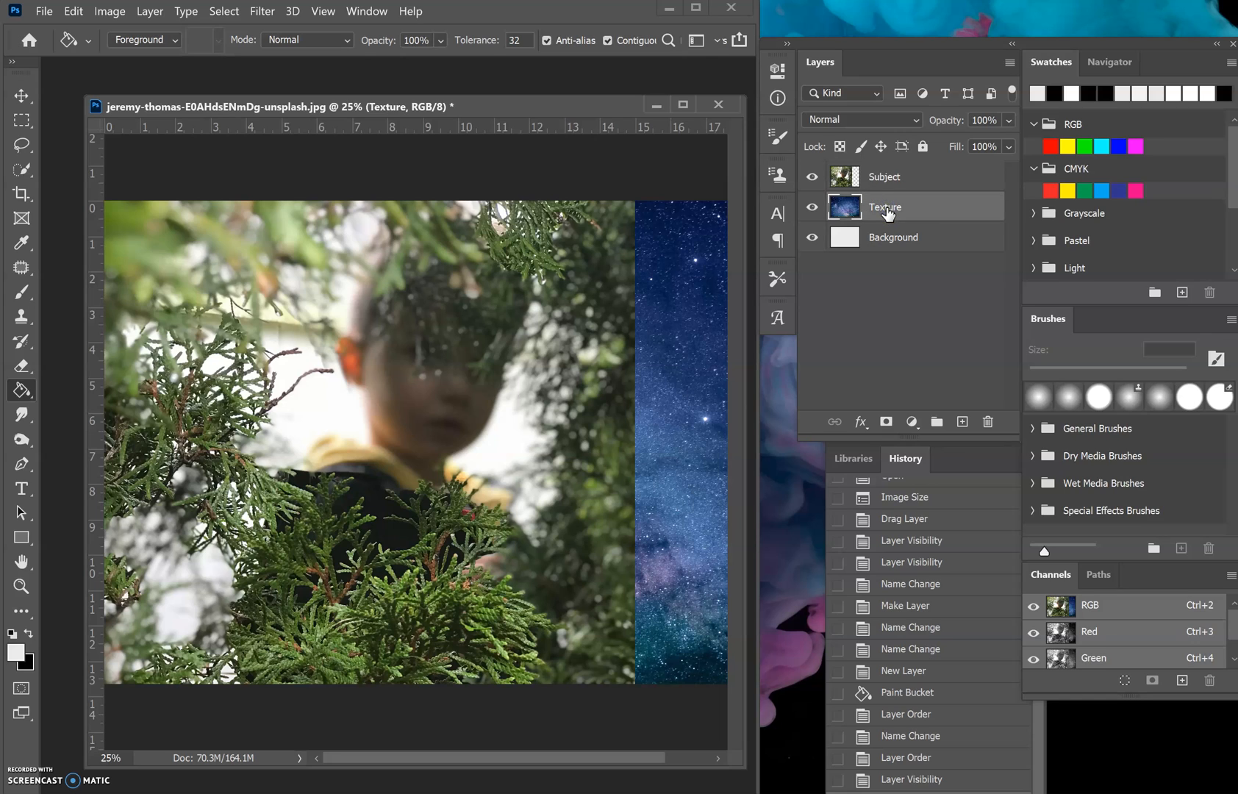
{"action": "left_click", "coordinate": [886, 422]}
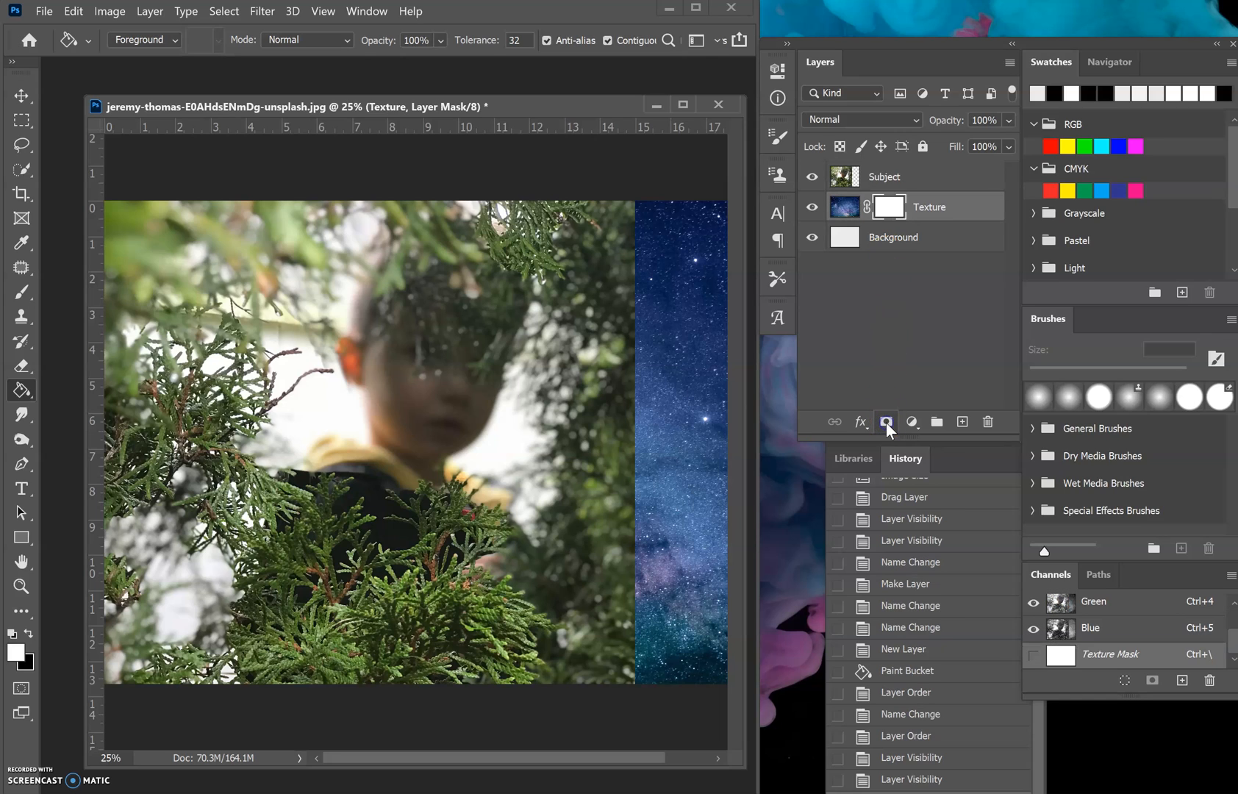
- With the Subject layer selected, extend the canvas to a 1:1 square using the Crop tool so the whole photo fits
{"action": "left_click", "coordinate": [886, 177]}
{"action": "key", "text": "ctrl+minus"}
{"action": "key", "text": "ctrl+minus"}
{"action": "key", "text": "ctrl+minus"}
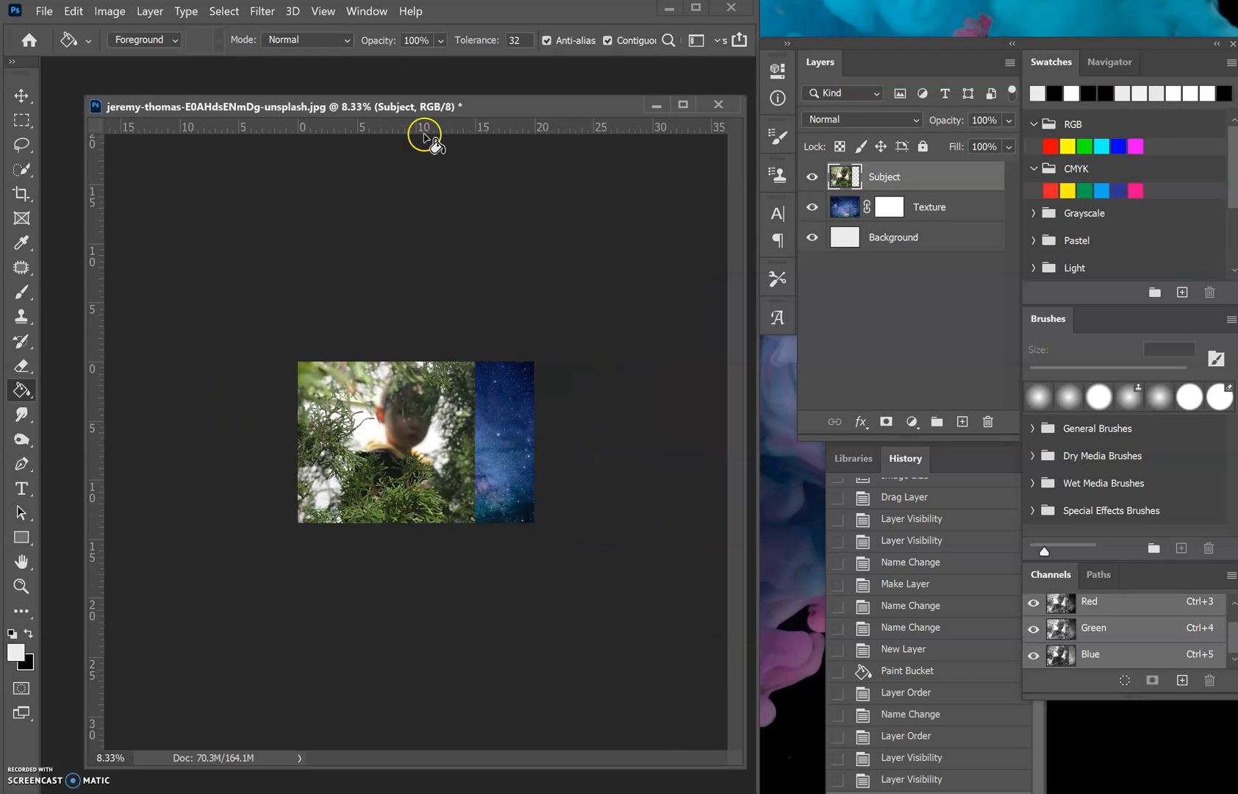
{"action": "left_click", "coordinate": [20, 195]}
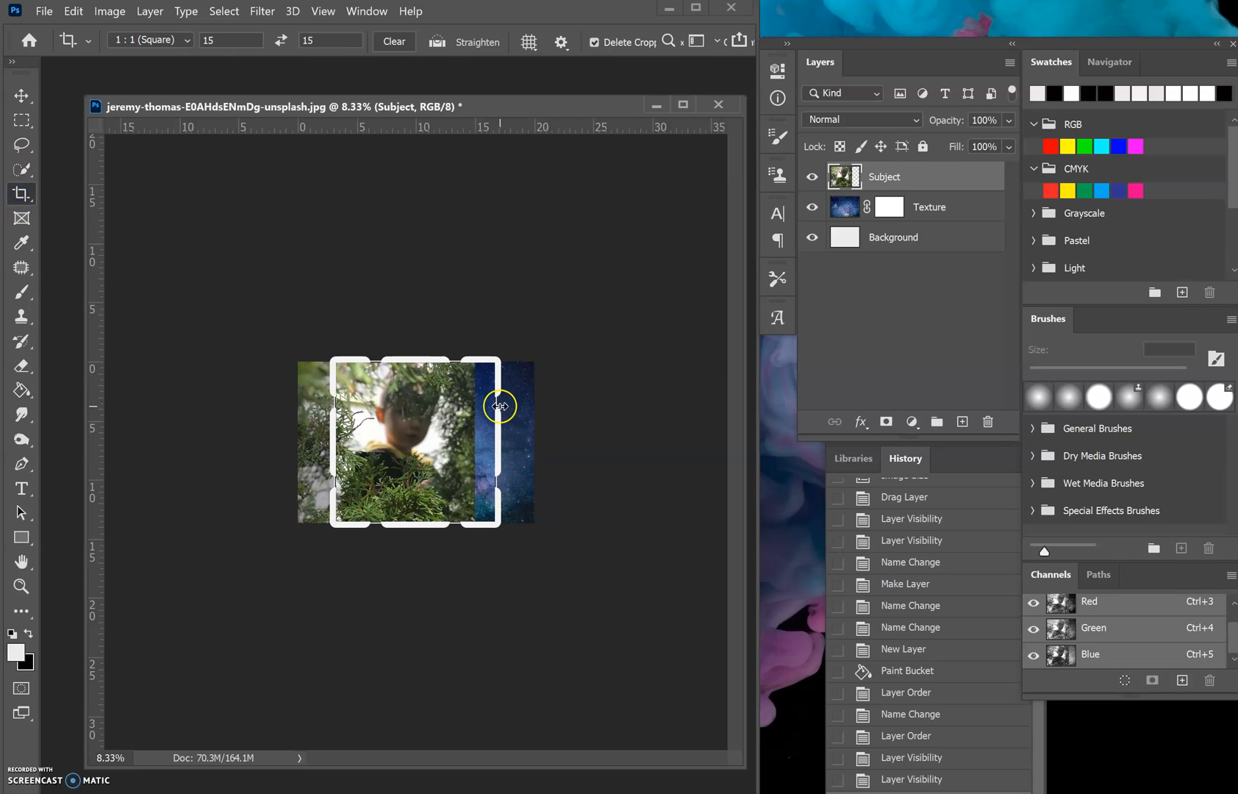
{"action": "left_click_drag", "start_coordinate": [428, 359], "coordinate": [431, 328]}
{"action": "left_click_drag", "start_coordinate": [415, 477], "coordinate": [417, 440]}
{"action": "key", "text": "Return"}
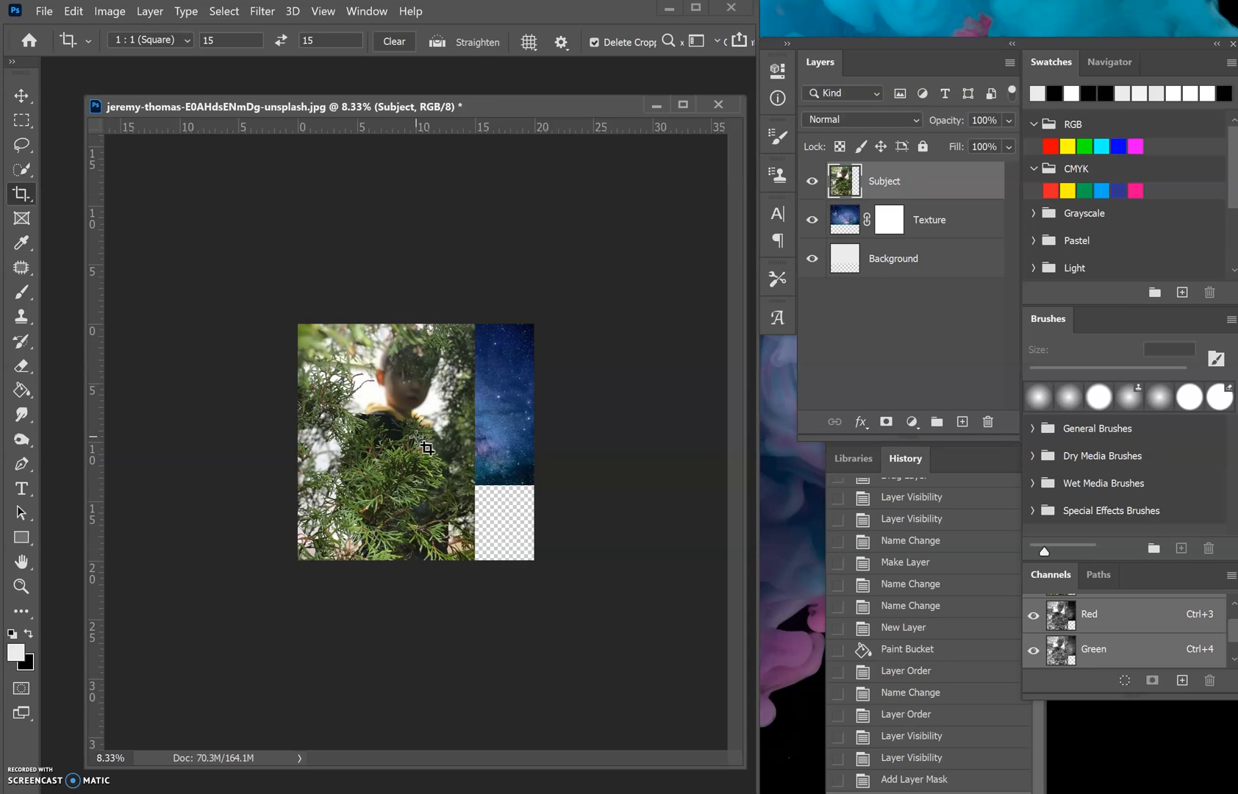
- Select the entire canvas with the Rectangular Marquee tool and copy the Subject layer's photo
{"action": "left_click", "coordinate": [24, 125]}
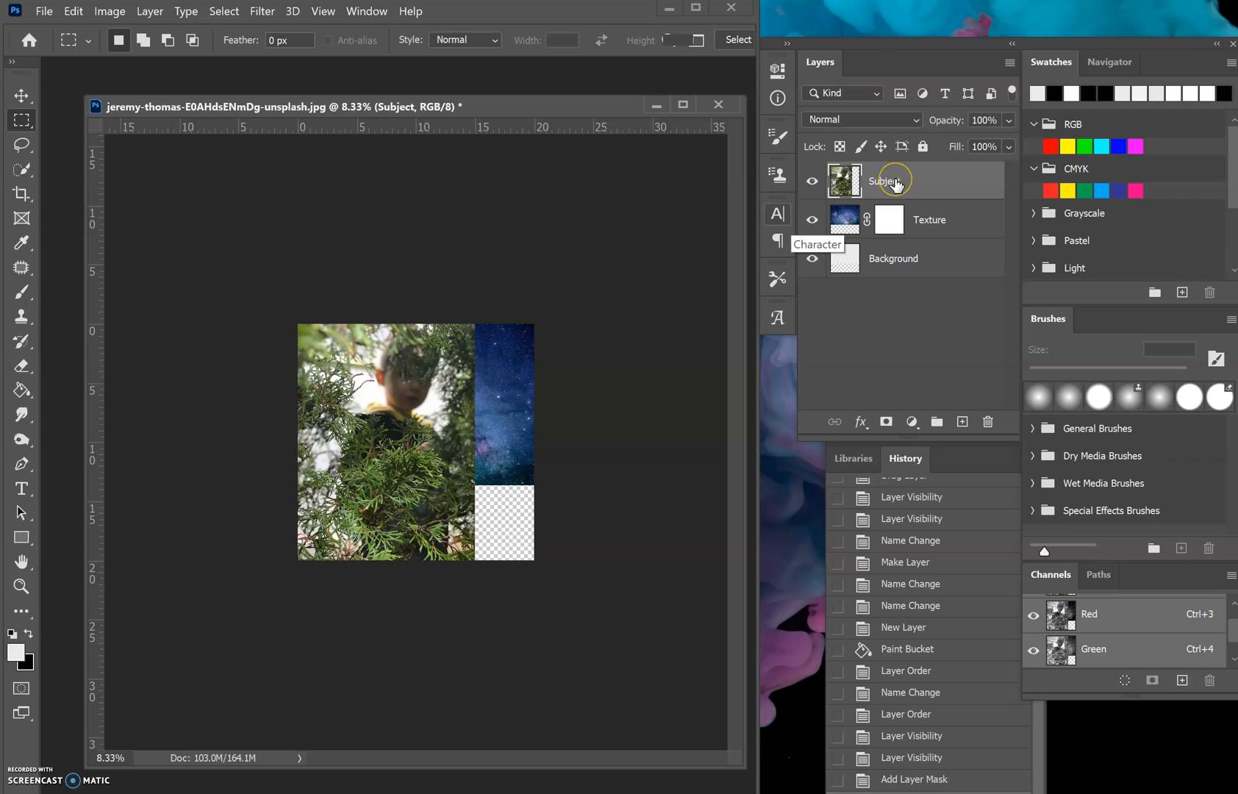
{"action": "left_click_drag", "start_coordinate": [281, 269], "coordinate": [644, 725]}
{"action": "key", "text": "alt+i"}
{"action": "key", "text": "p"}
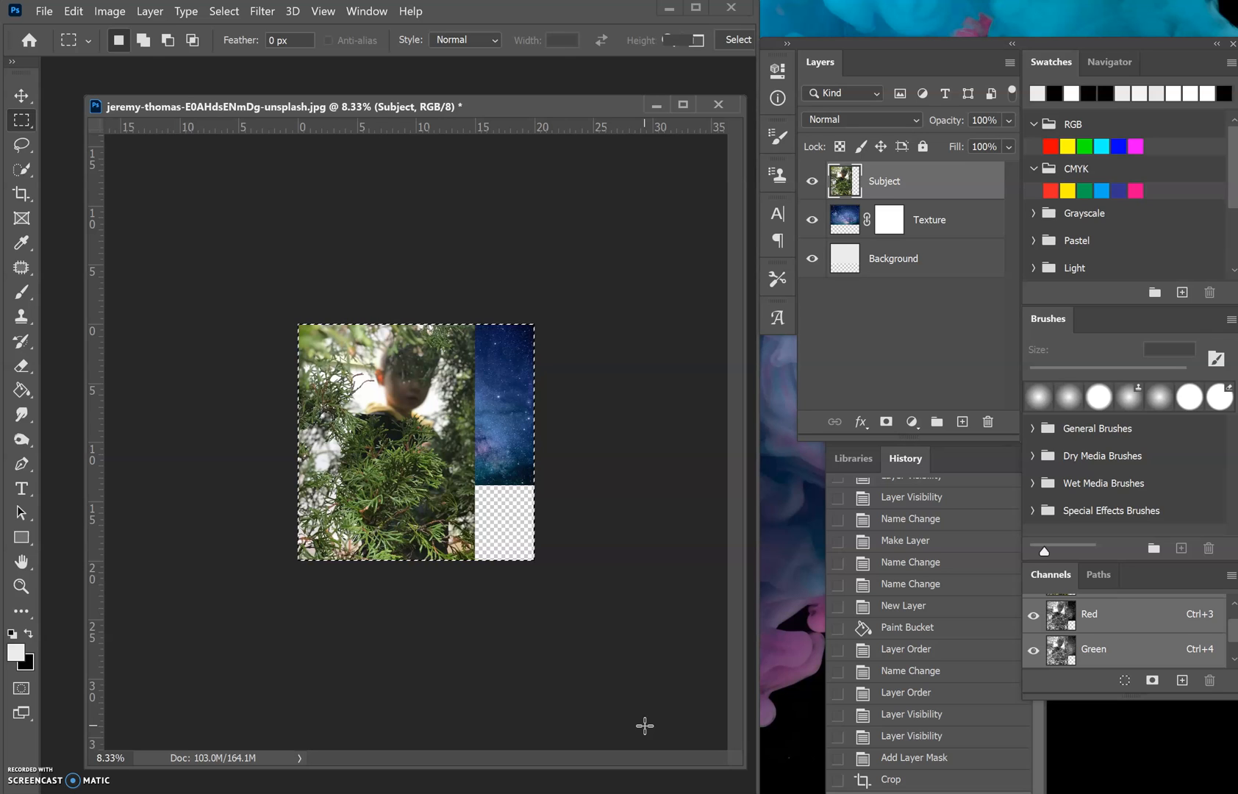
{"action": "left_click", "coordinate": [72, 17]}
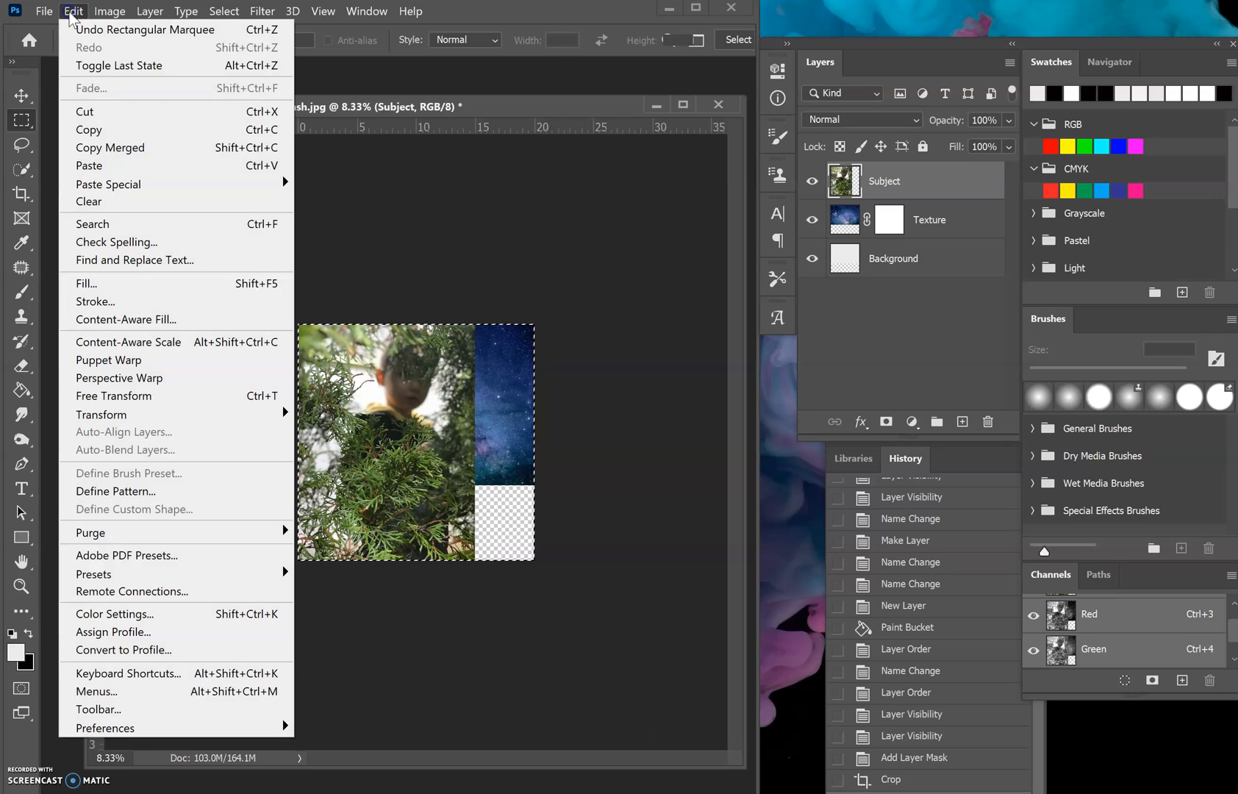
{"action": "left_click", "coordinate": [100, 135]}
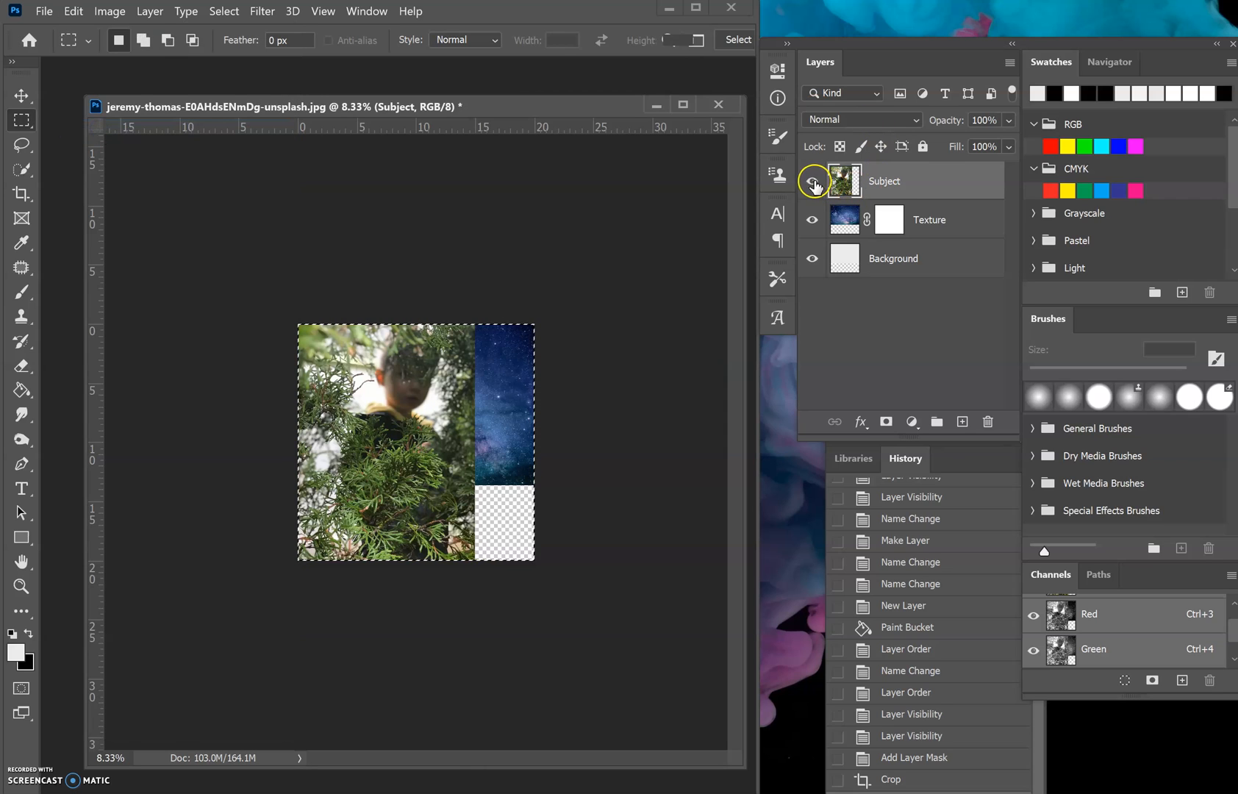
- Hide the Subject layer and display the Texture layer's mask by itself on the canvas
{"action": "left_click", "coordinate": [814, 182]}
{"action": "left_click", "coordinate": [912, 184]}
{"action": "left_click", "coordinate": [852, 222], "text": "ctrl"}
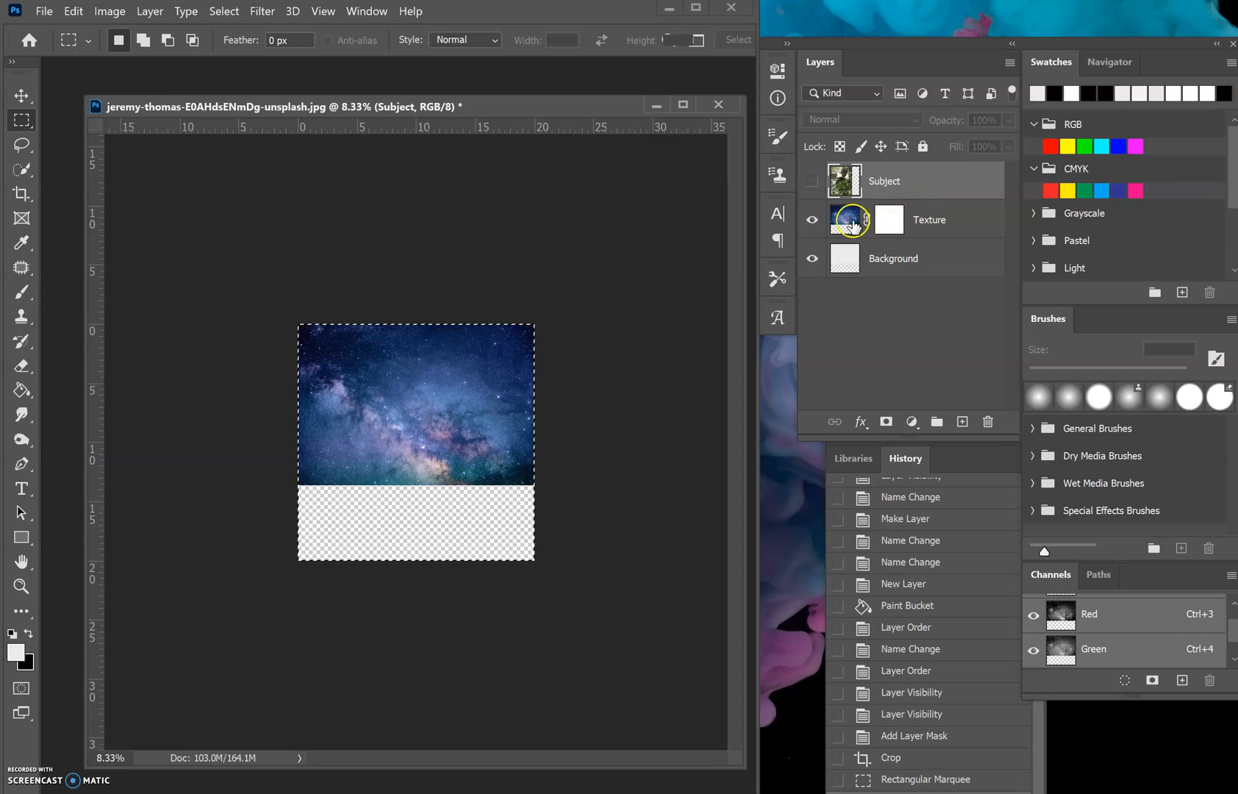
{"action": "left_click", "coordinate": [900, 222]}
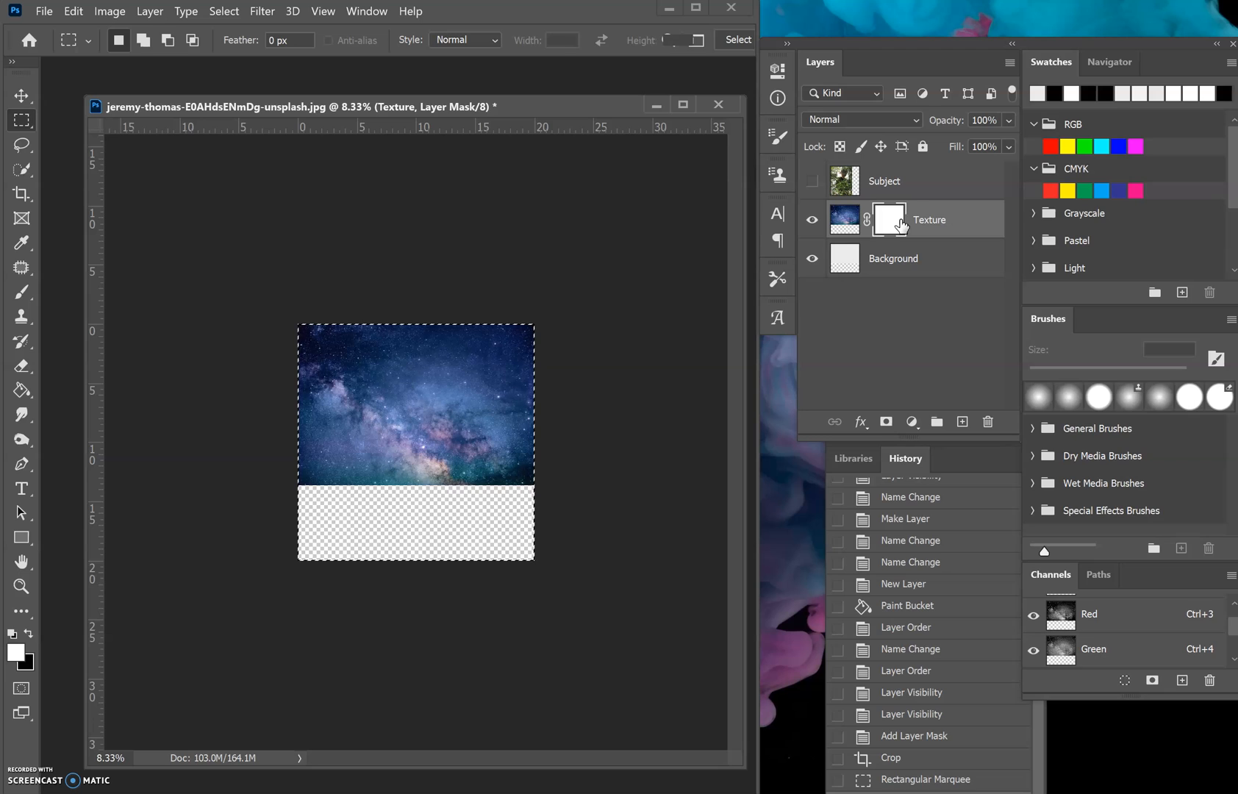
{"action": "left_click", "coordinate": [874, 235]}
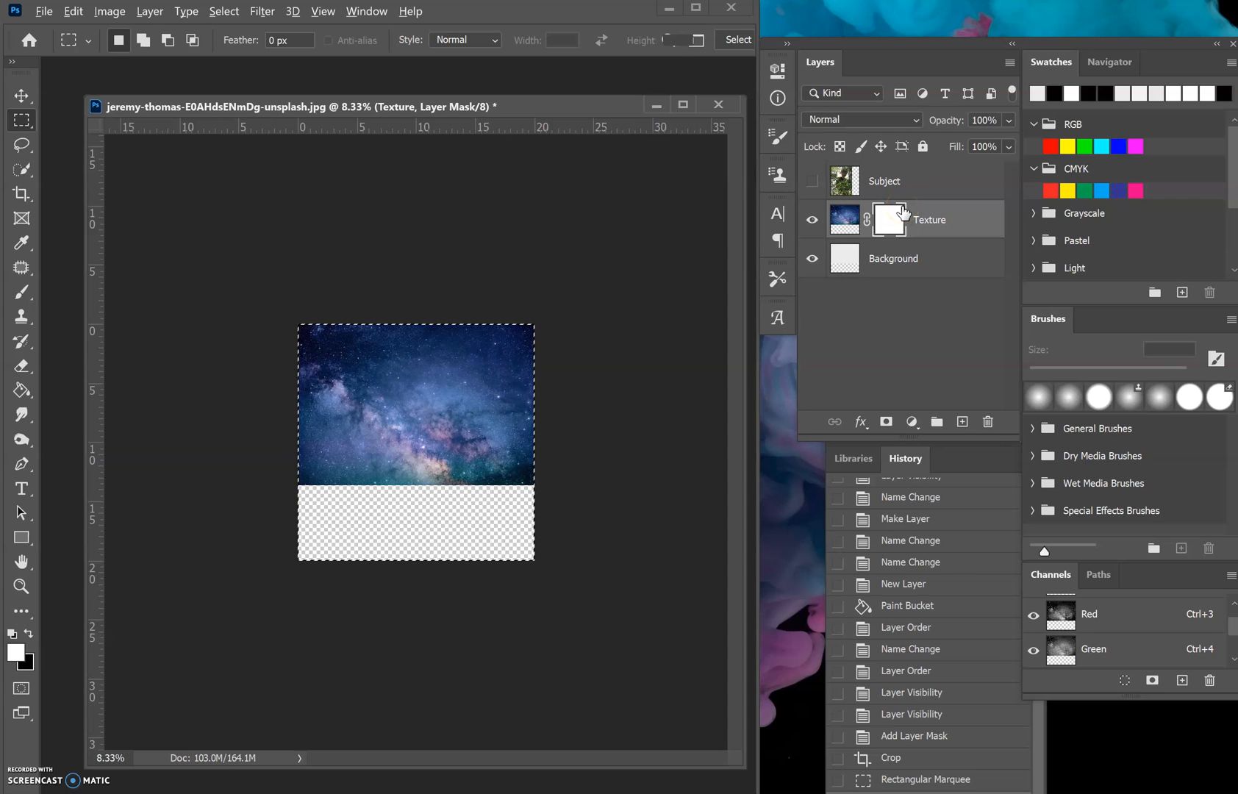
{"action": "left_click", "coordinate": [895, 219]}
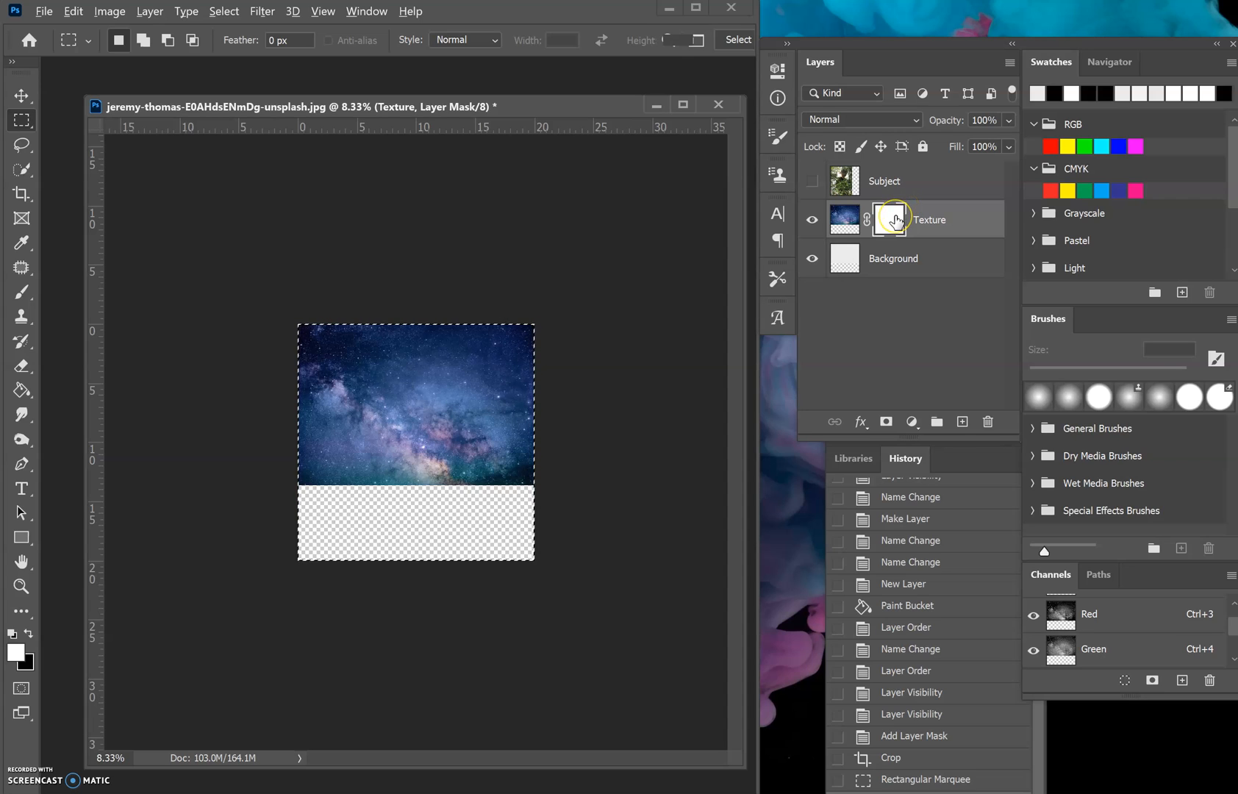
{"action": "left_click", "coordinate": [895, 219], "text": "alt"}
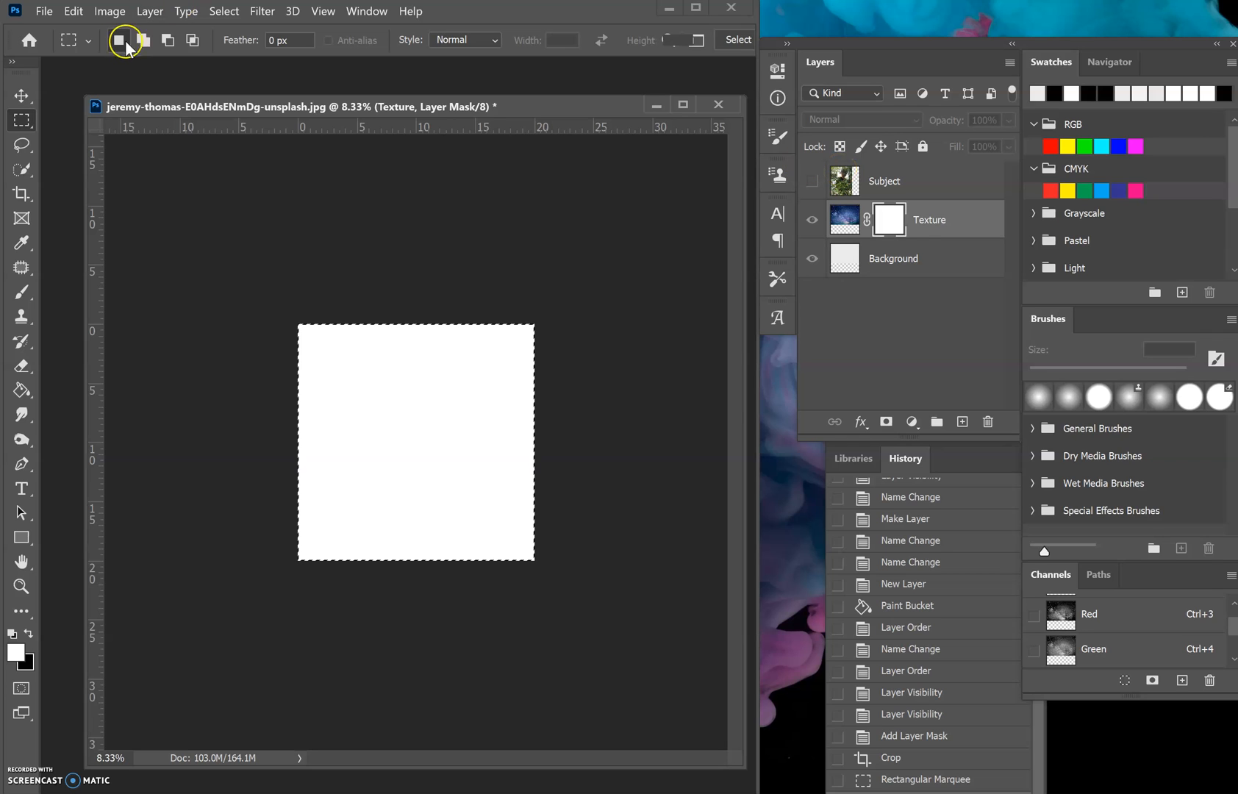
- Paste the copied photo into the Texture layer's mask, and return to the normal image view with nothing selected
{"action": "left_click", "coordinate": [73, 11]}
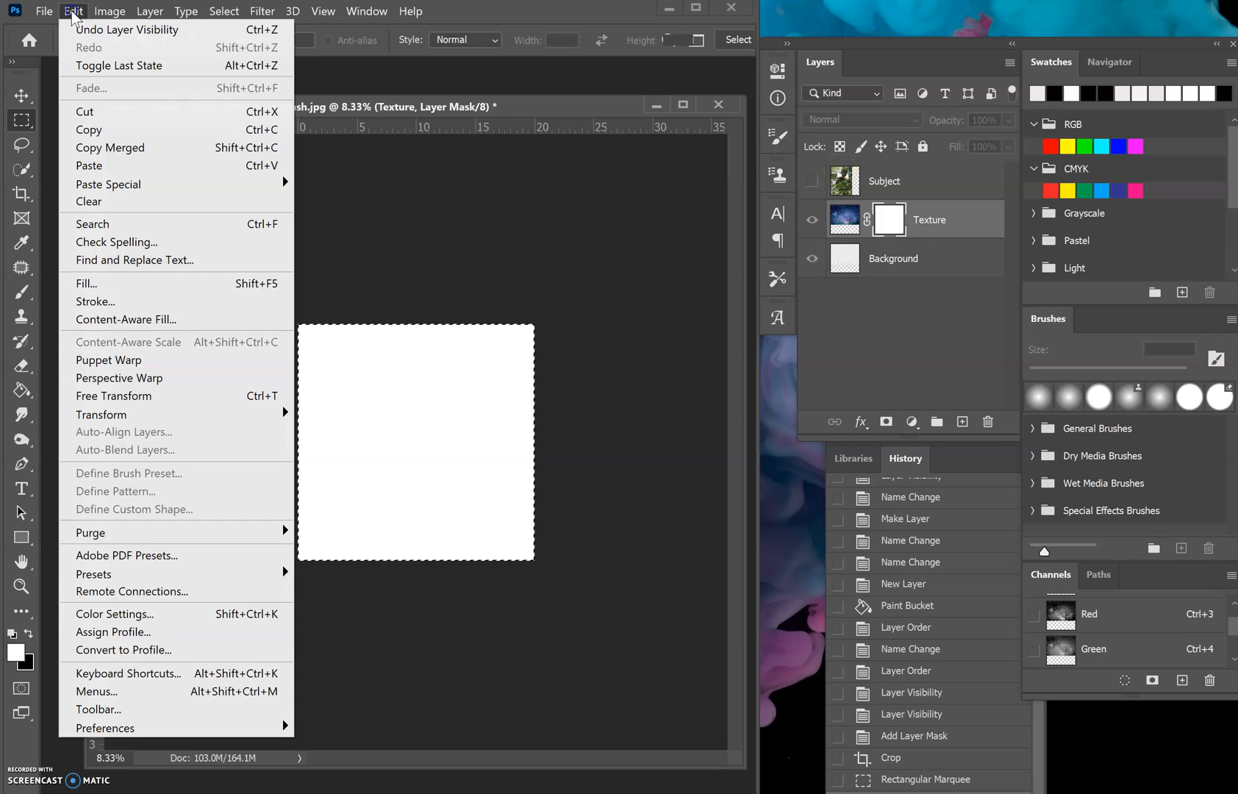
{"action": "left_click", "coordinate": [106, 175]}
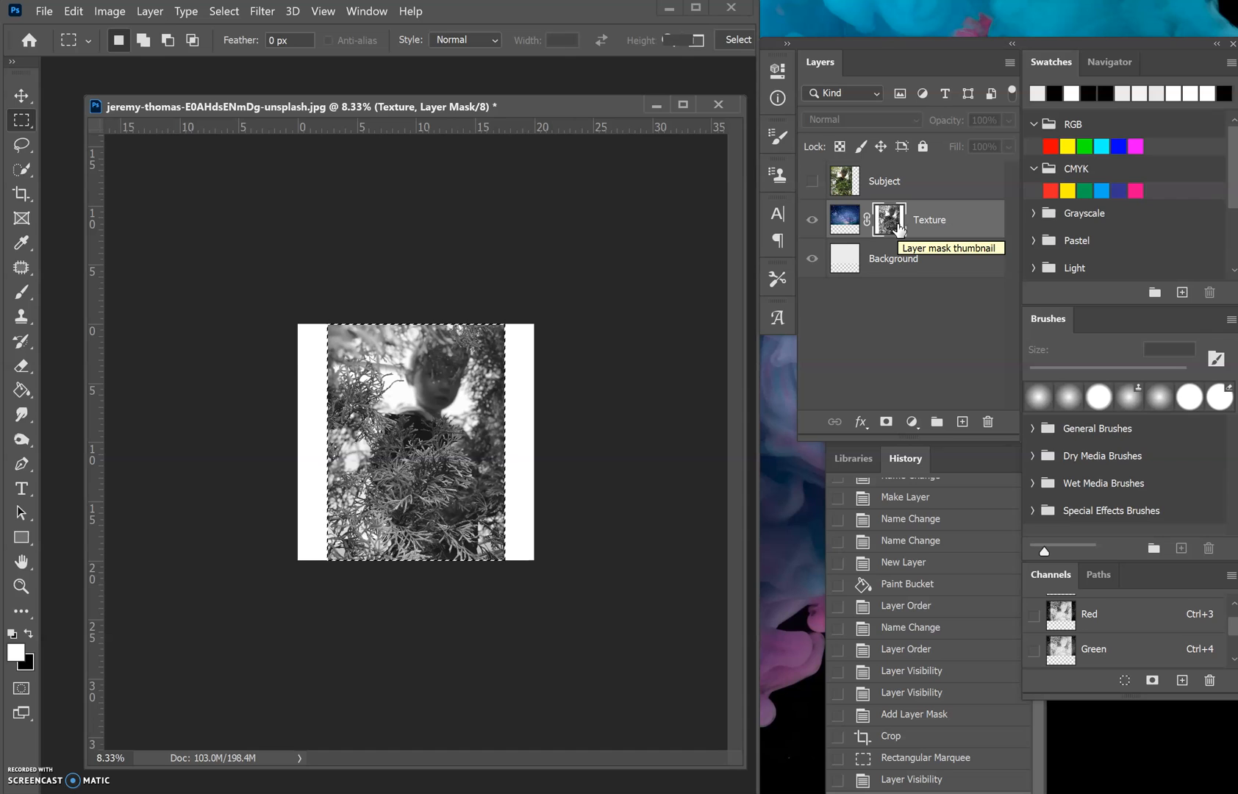
{"action": "left_click", "coordinate": [967, 227]}
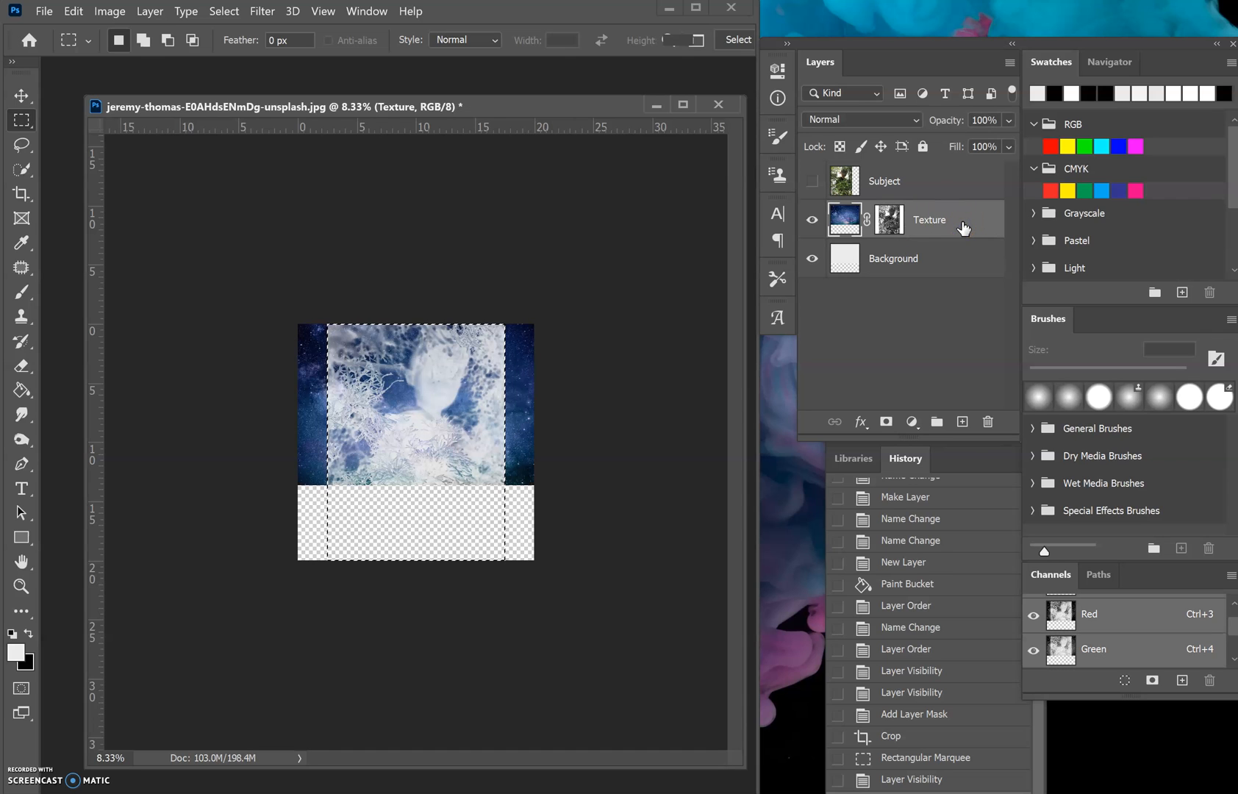
{"action": "key", "text": "ctrl+v"}
{"action": "left_click", "coordinate": [584, 377]}
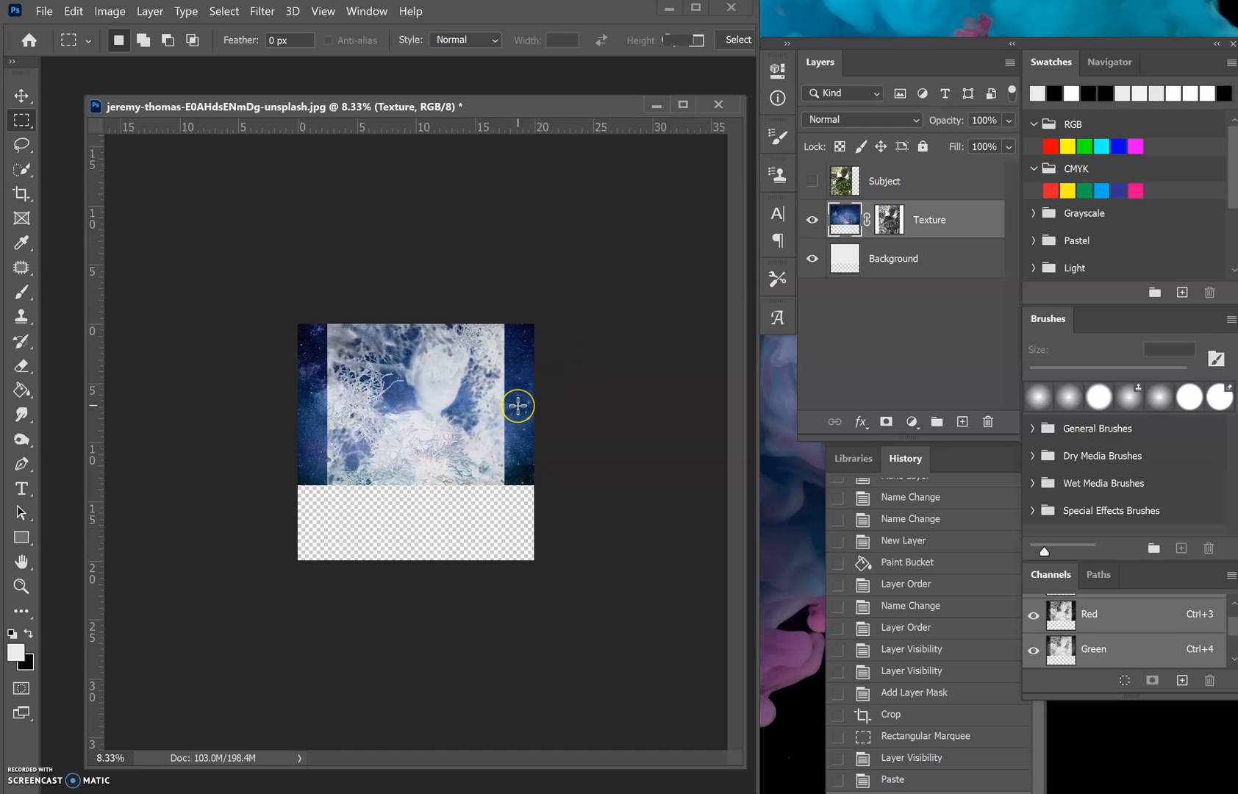
- Invert the Texture layer's mask, and repeat the inversion to compare both versions, keeping the inverted one
{"action": "left_click", "coordinate": [896, 221]}
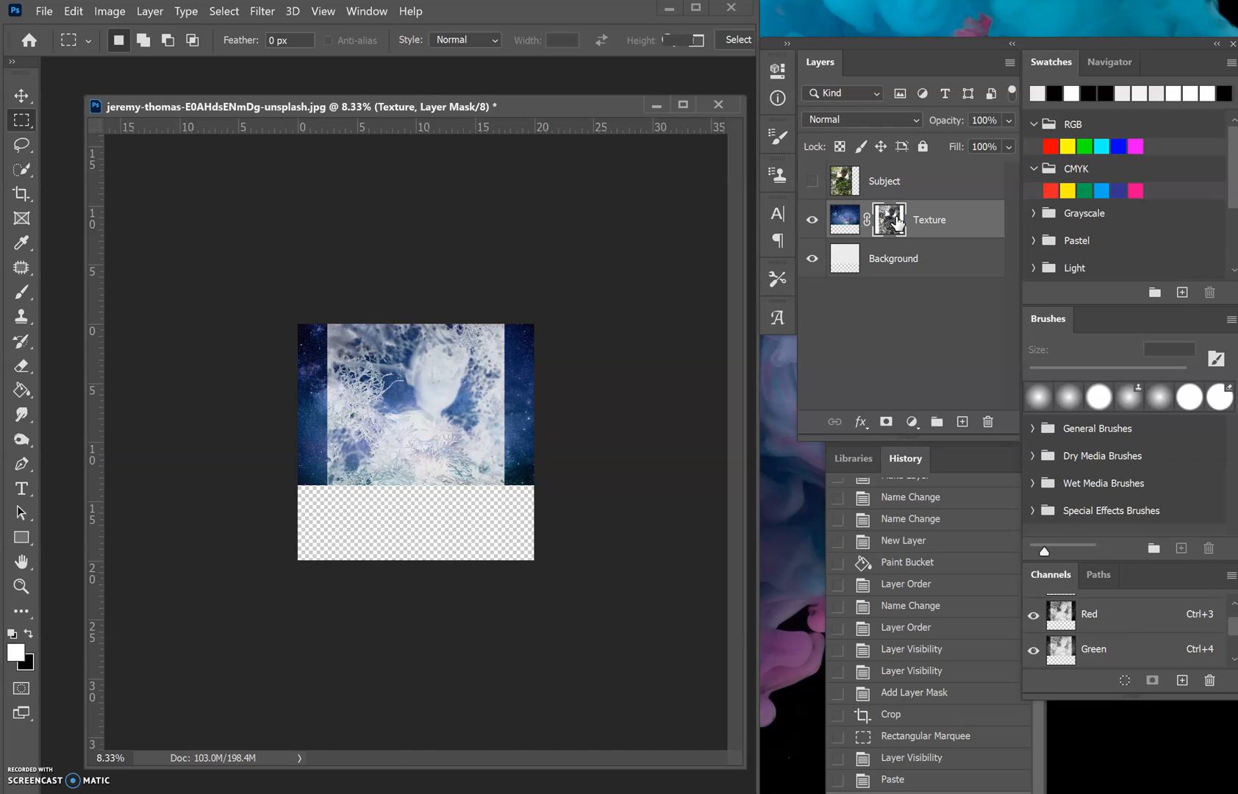
{"action": "left_click", "coordinate": [110, 11]}
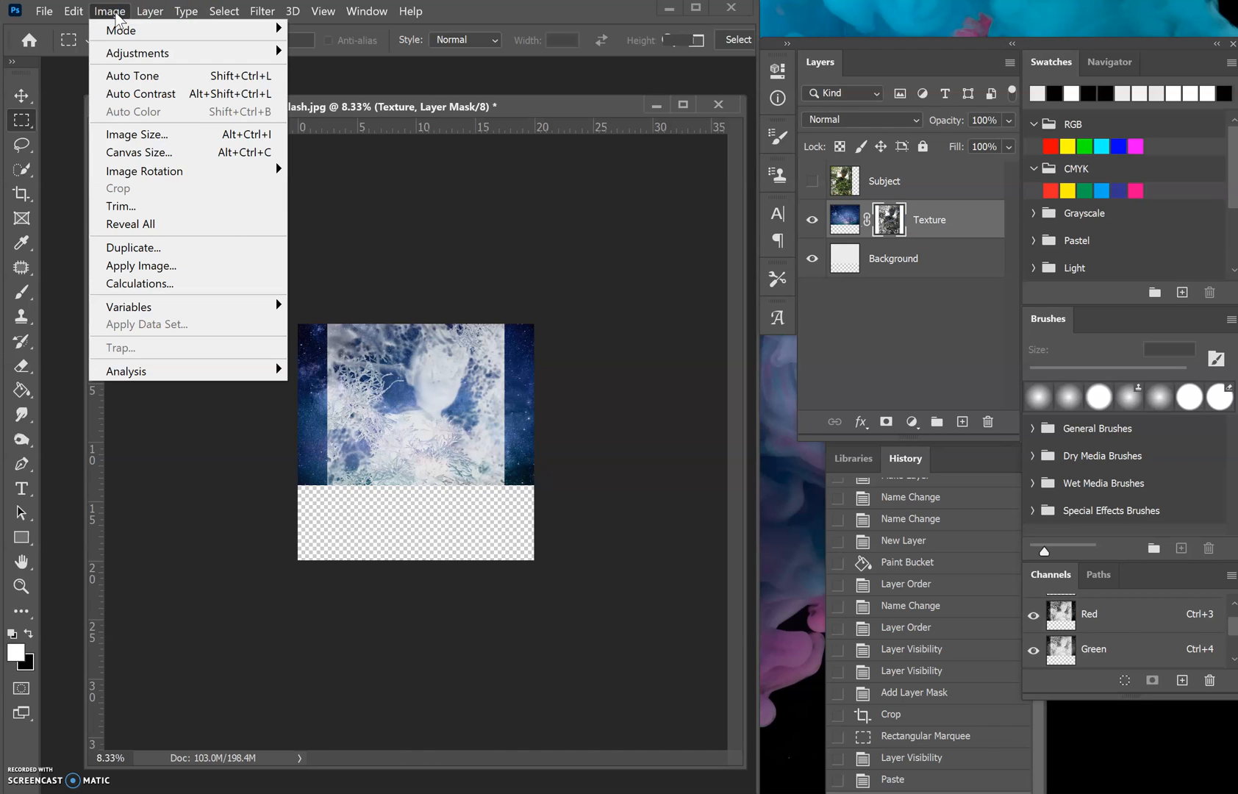
{"action": "mouse_move", "coordinate": [169, 64]}
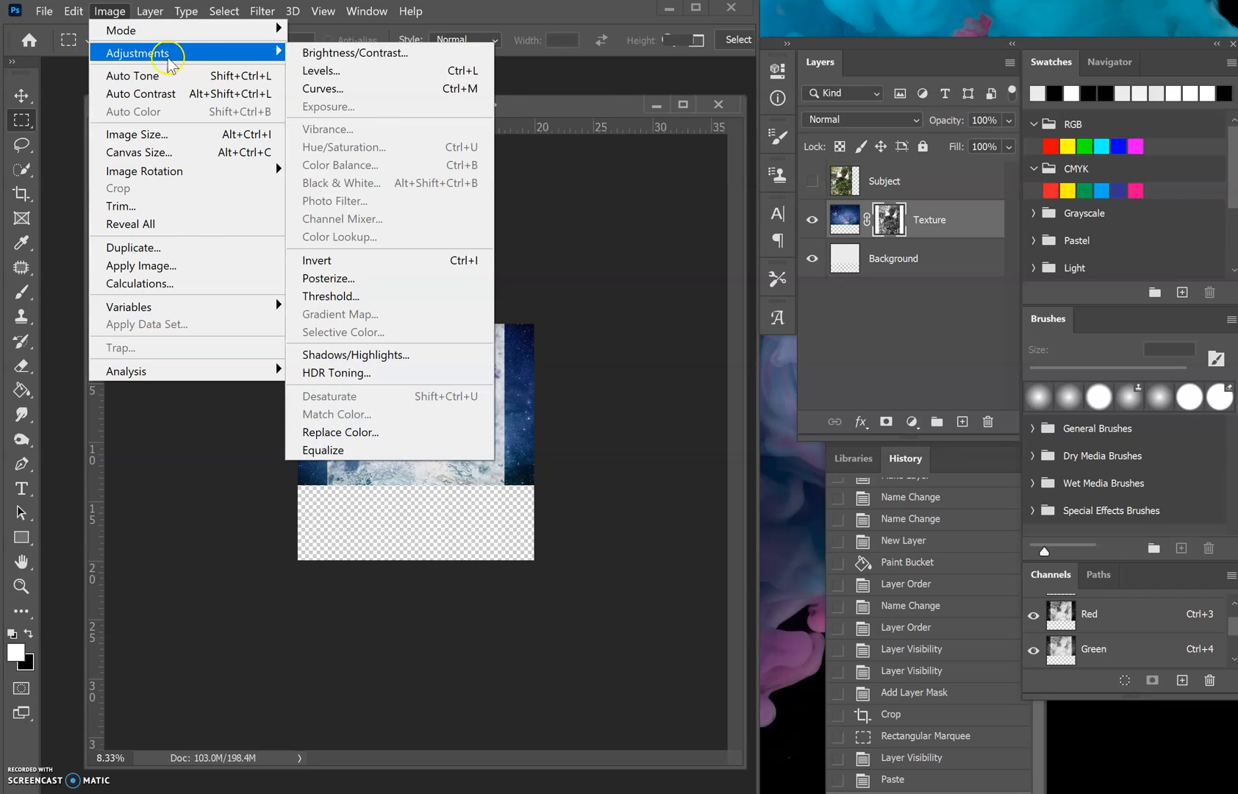
{"action": "left_click", "coordinate": [464, 262]}
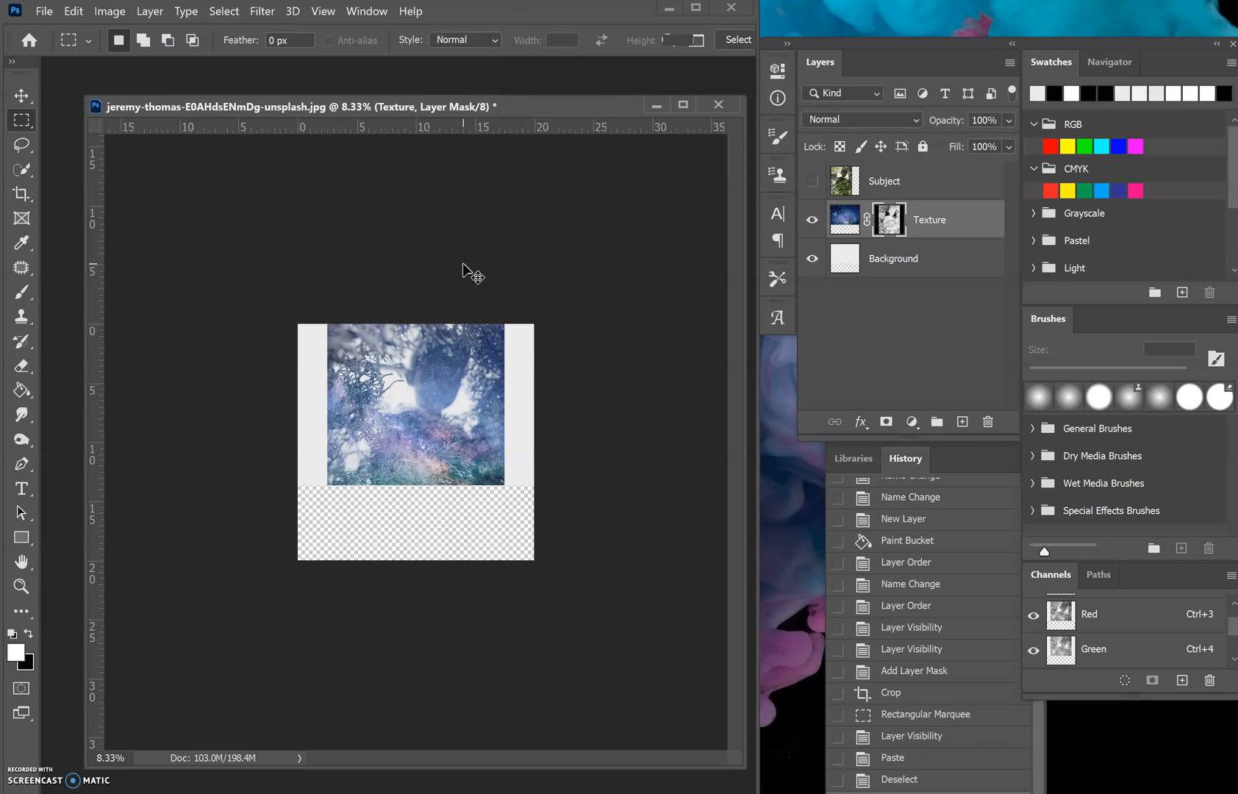
{"action": "key", "text": "ctrl+i"}
{"action": "key", "text": "ctrl+i"}
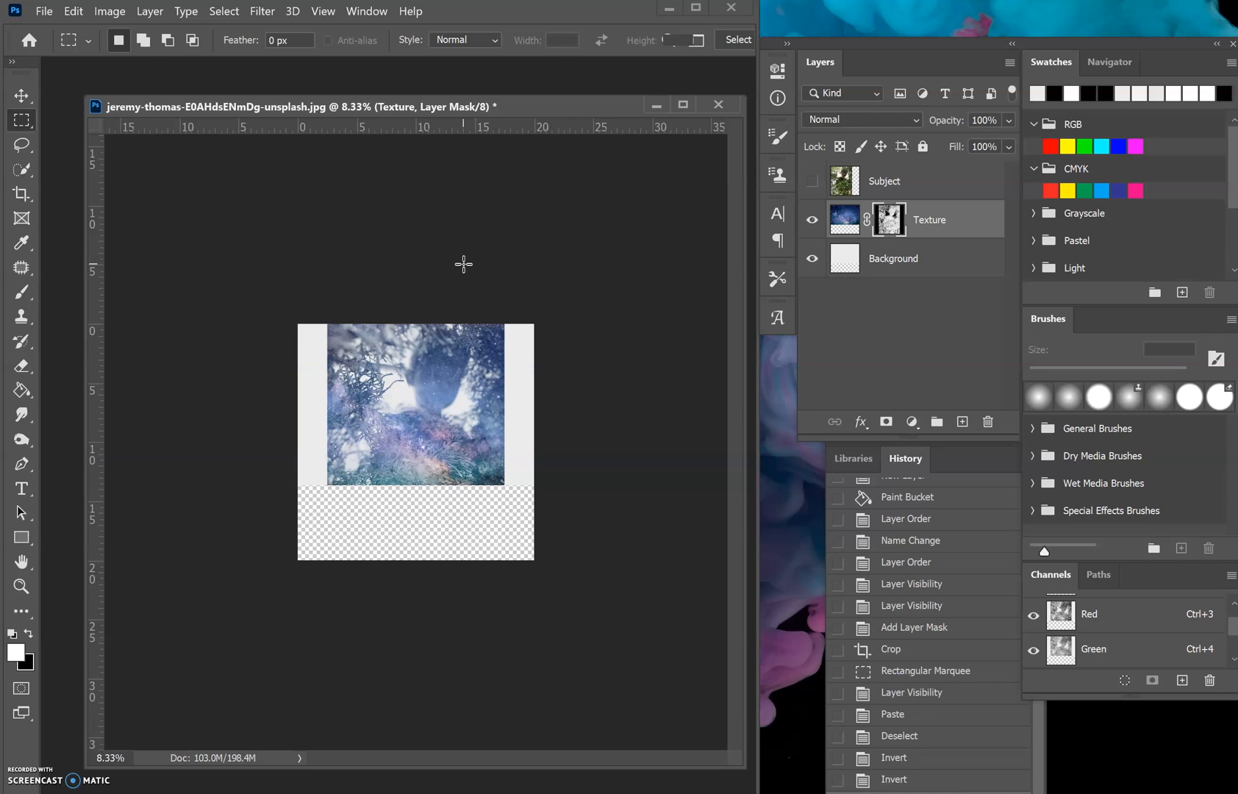
{"action": "key", "text": "ctrl+i"}
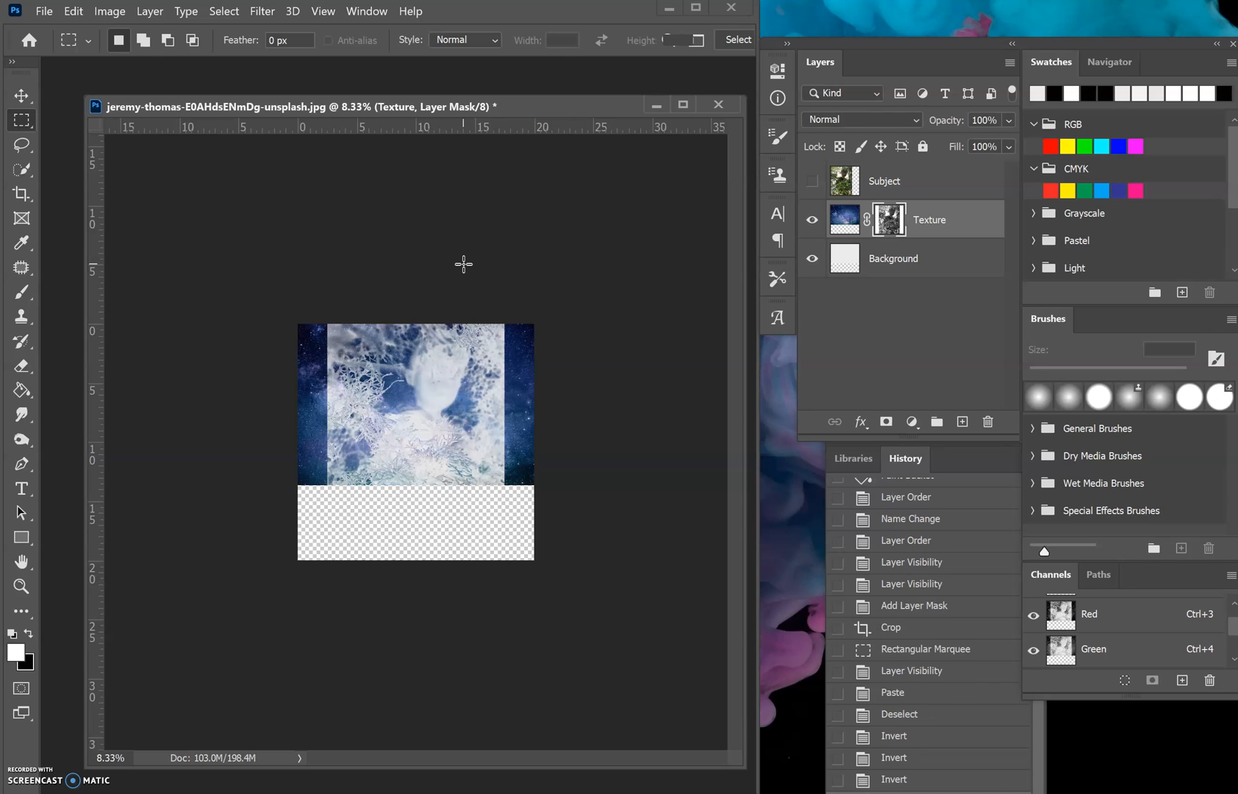
{"action": "key", "text": "ctrl+i"}
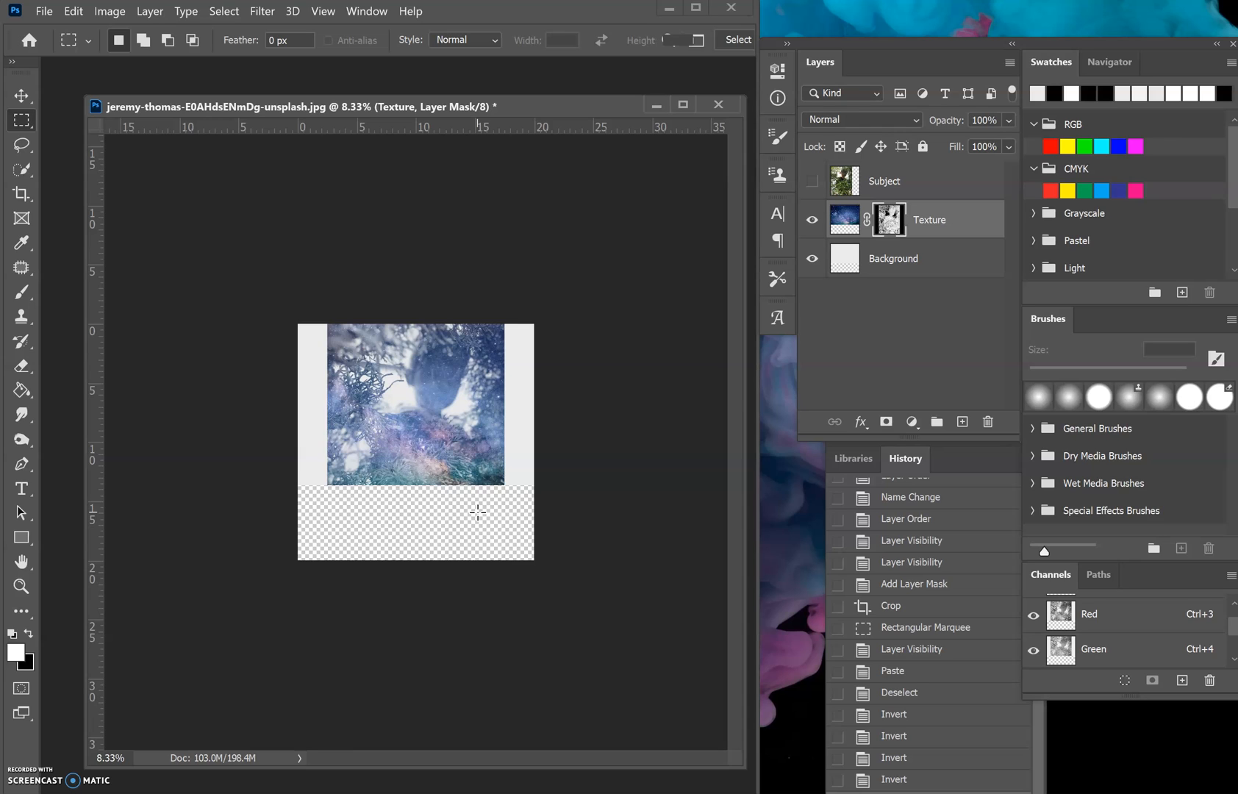
- Unlink the Texture layer's image from its layer mask
{"action": "left_click", "coordinate": [869, 220]}
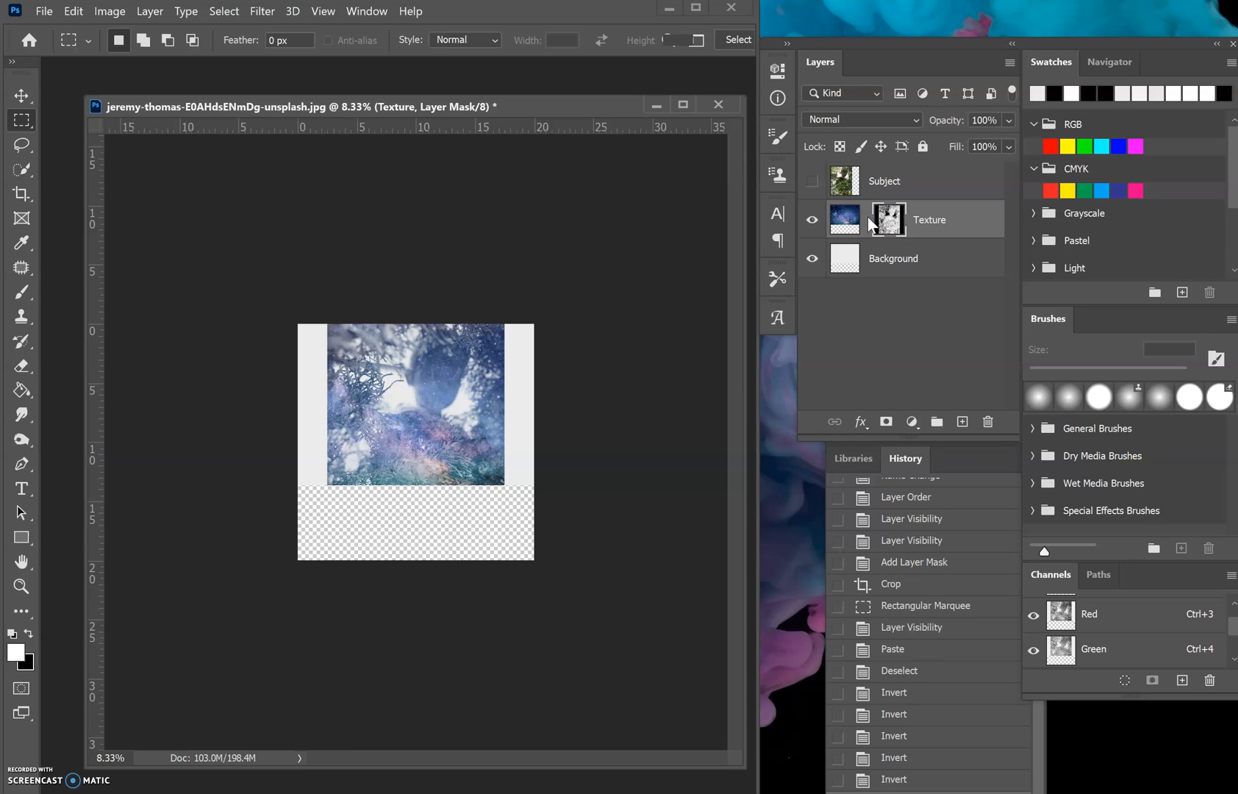
- Scale the Texture layer's mask to about 67.4% and place it in the upper-left corner of the canvas
{"action": "left_click", "coordinate": [883, 223]}
{"action": "key", "text": "ctrl+t"}
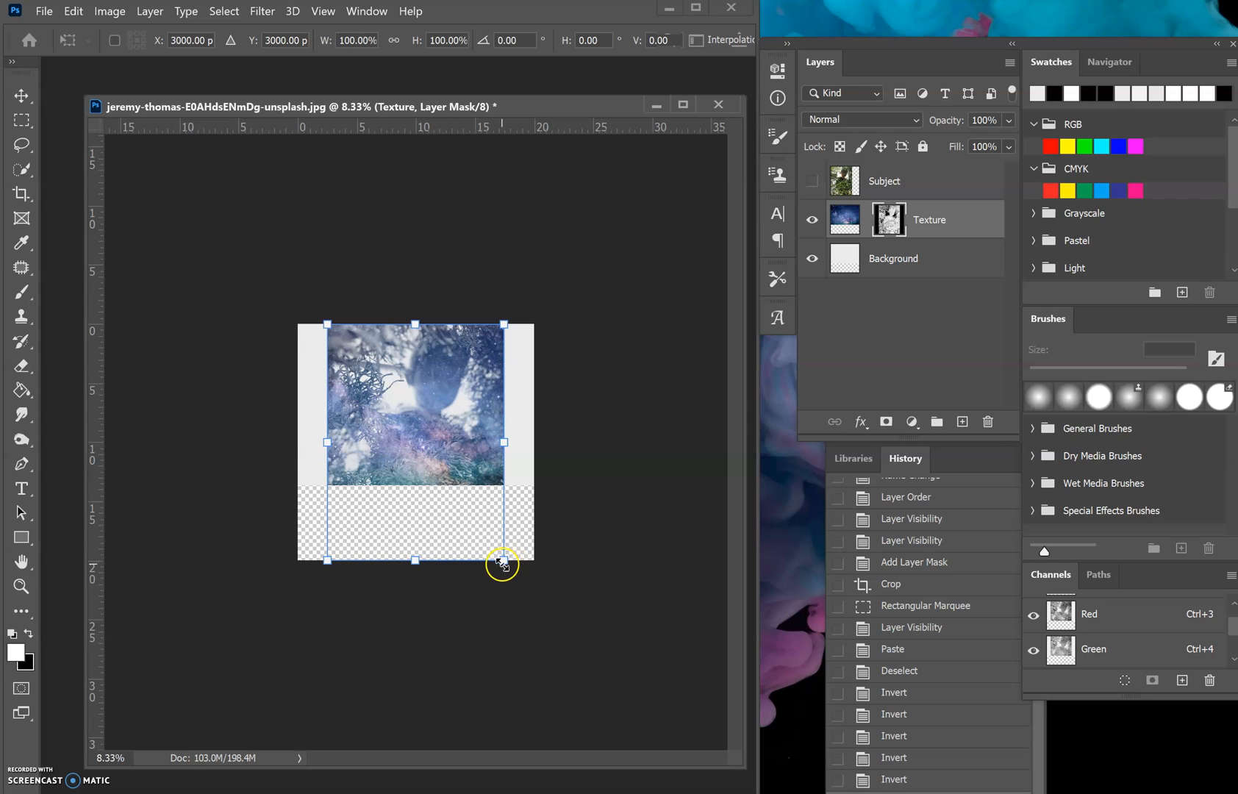
{"action": "left_click_drag", "start_coordinate": [503, 563], "coordinate": [438, 487]}
{"action": "left_click_drag", "start_coordinate": [404, 431], "coordinate": [371, 425]}
{"action": "key", "text": "Return"}
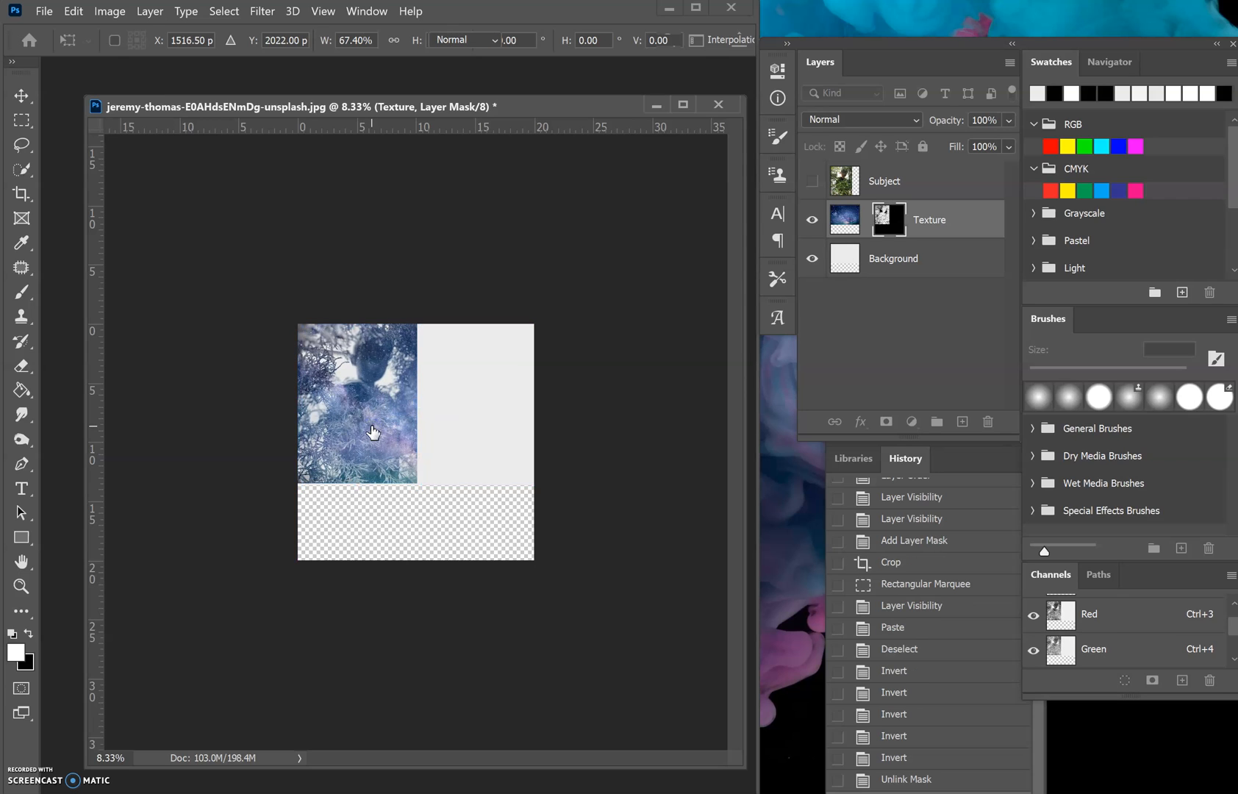
- Squeeze the Texture layer's image to 50% of its width so it covers the same area as its mask
{"action": "key", "text": "m"}
{"action": "left_click", "coordinate": [840, 221]}
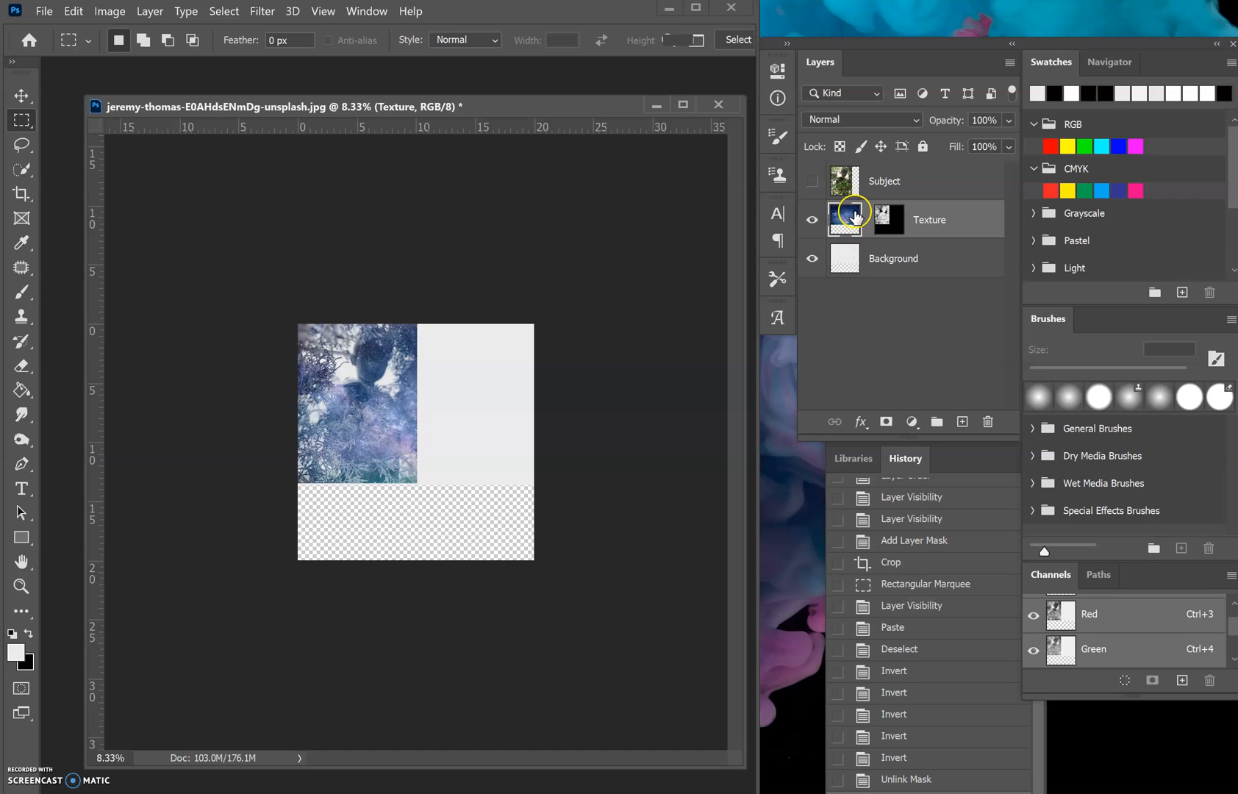
{"action": "key", "text": "ctrl+t"}
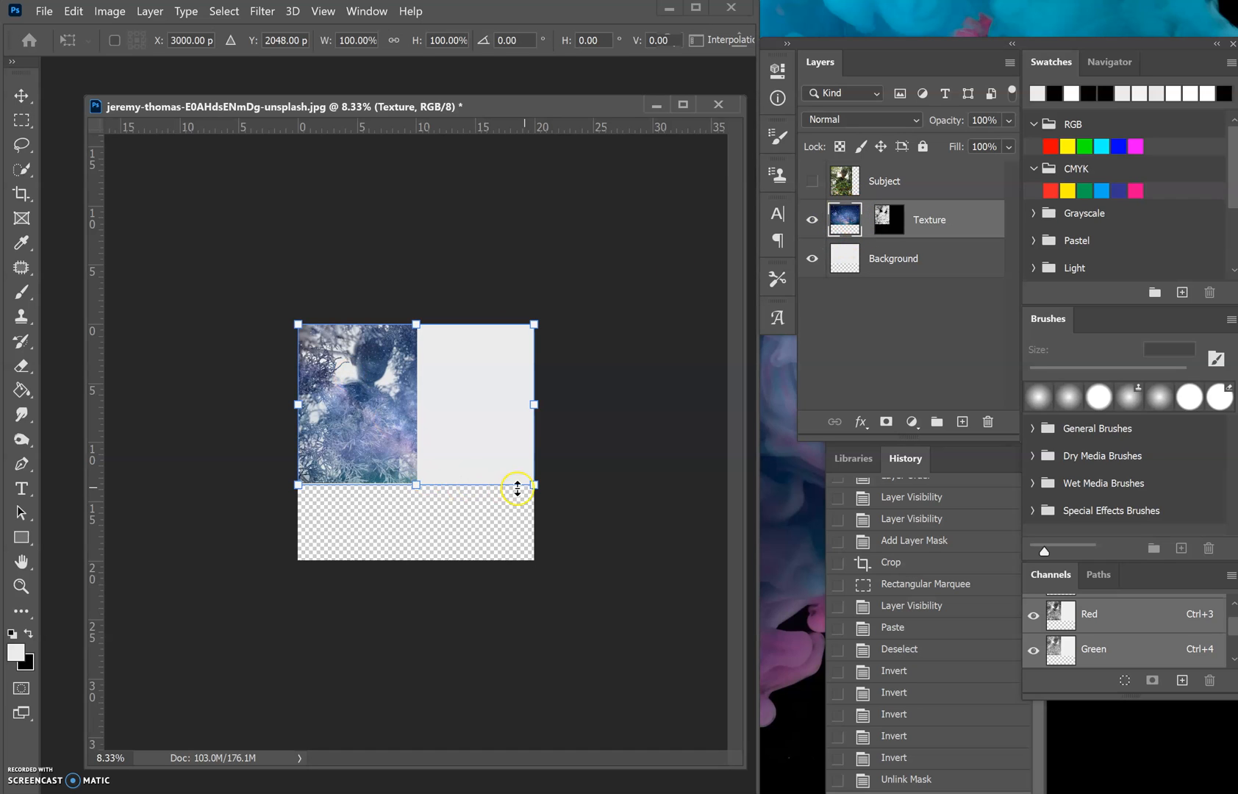
{"action": "left_click_drag", "start_coordinate": [533, 484], "coordinate": [420, 482]}
{"action": "key", "text": "Return"}
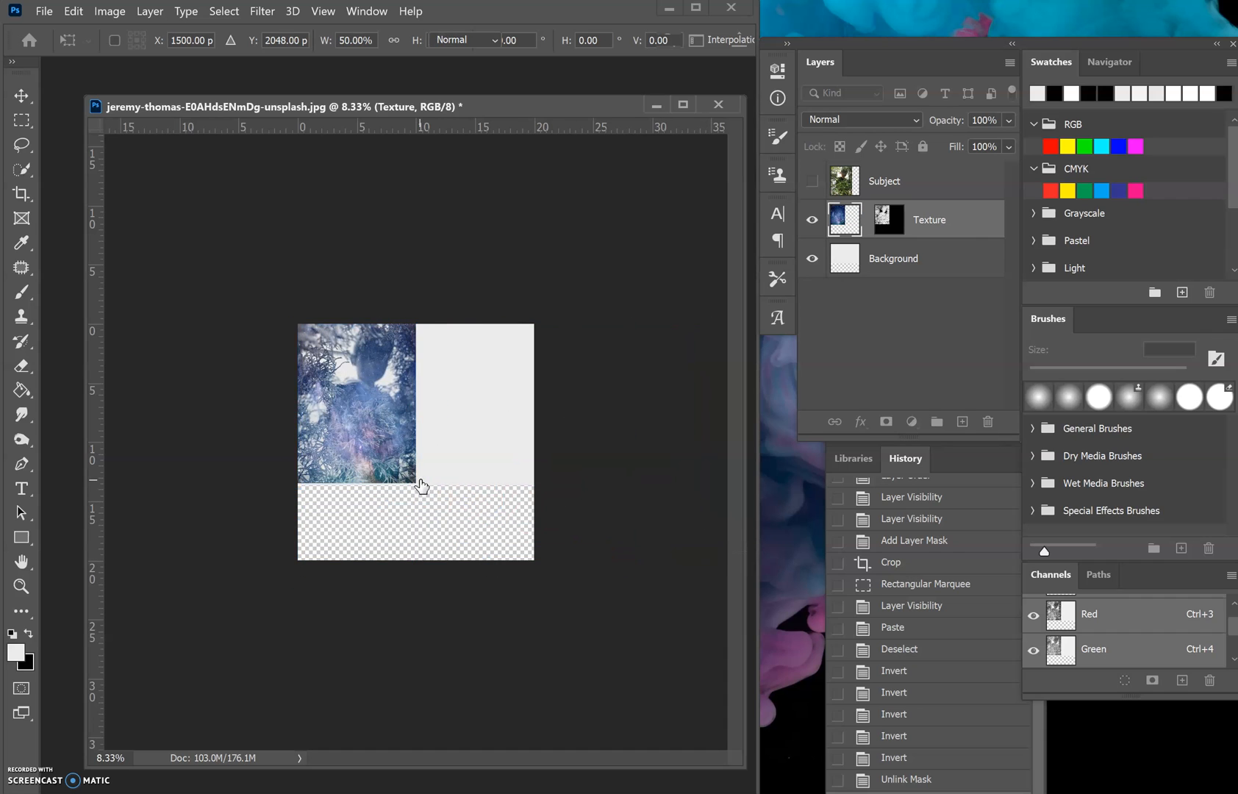
- Clear the fixed square crop ratio and crop the canvas tightly around the masked texture image
{"action": "left_click", "coordinate": [21, 193]}
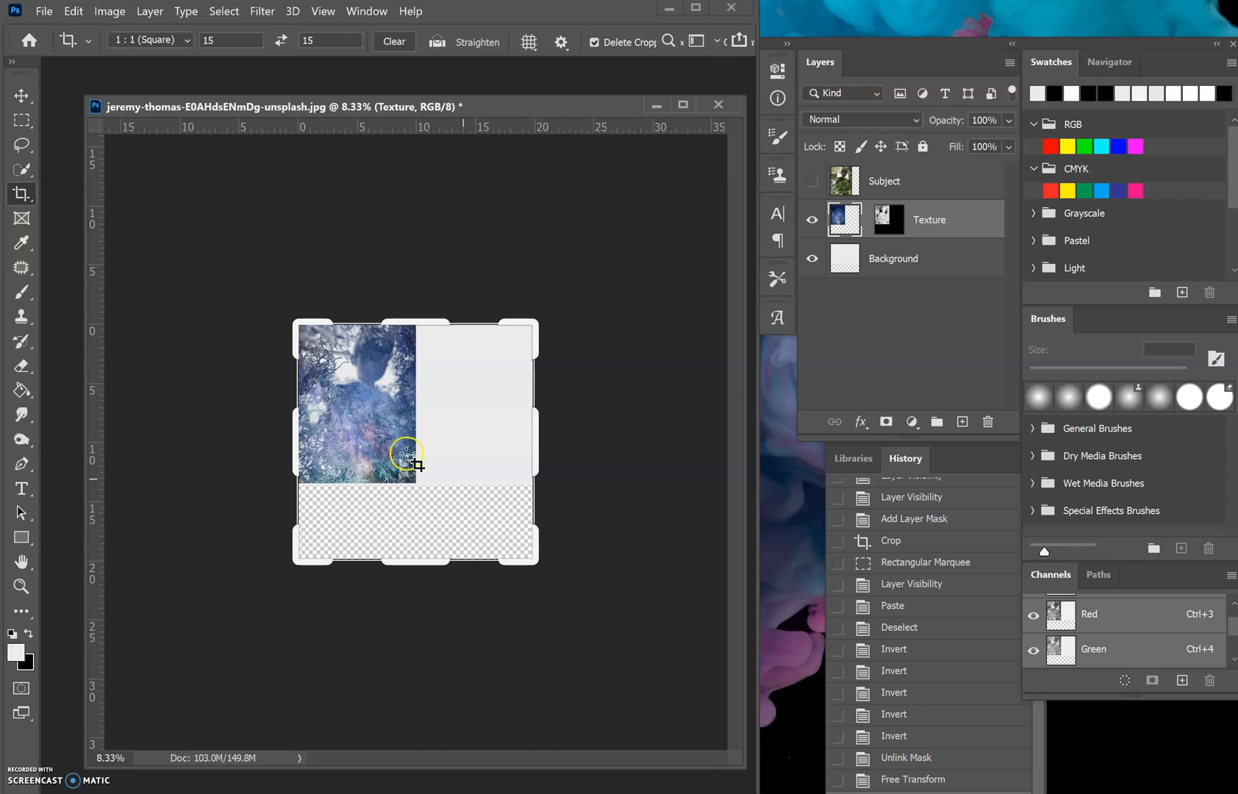
{"action": "left_click_drag", "start_coordinate": [535, 564], "coordinate": [476, 542]}
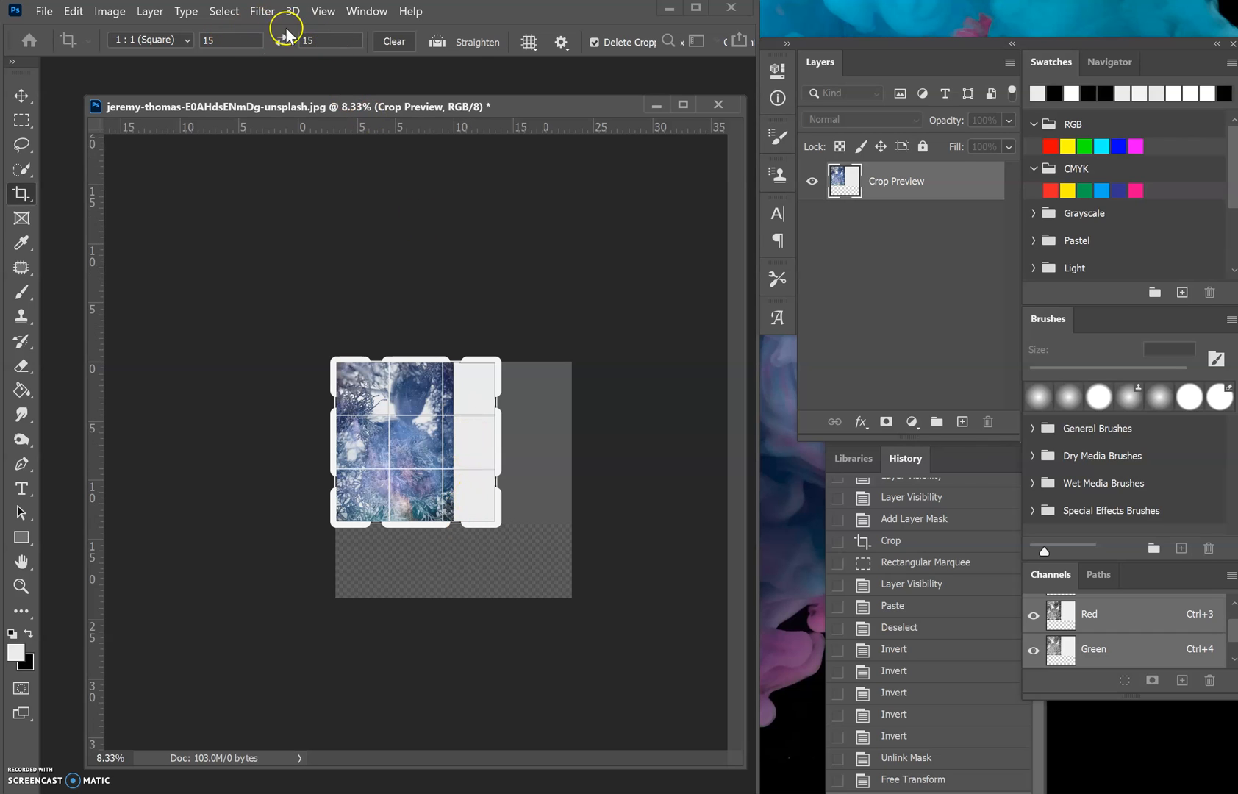
{"action": "left_click", "coordinate": [399, 42]}
{"action": "left_click_drag", "start_coordinate": [506, 445], "coordinate": [482, 451]}
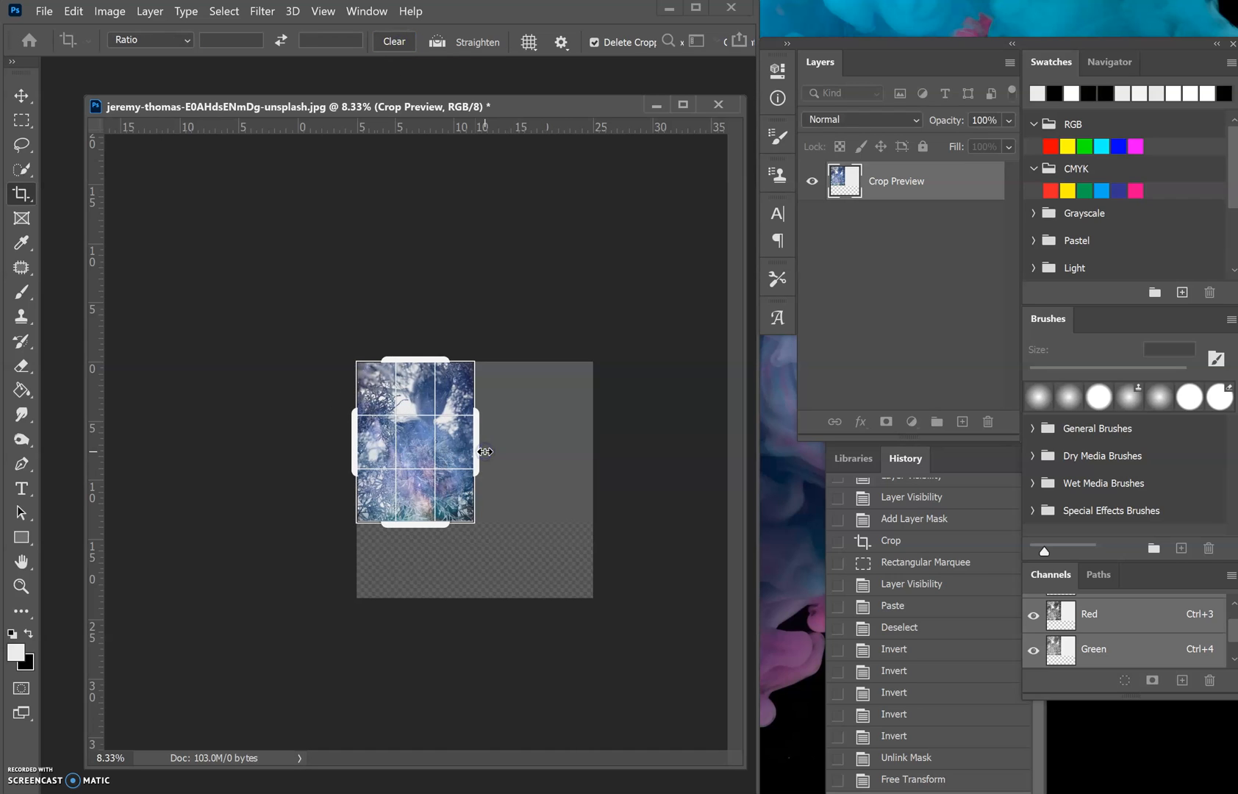
{"action": "key", "text": "Return"}
{"action": "key", "text": "ctrl+0"}
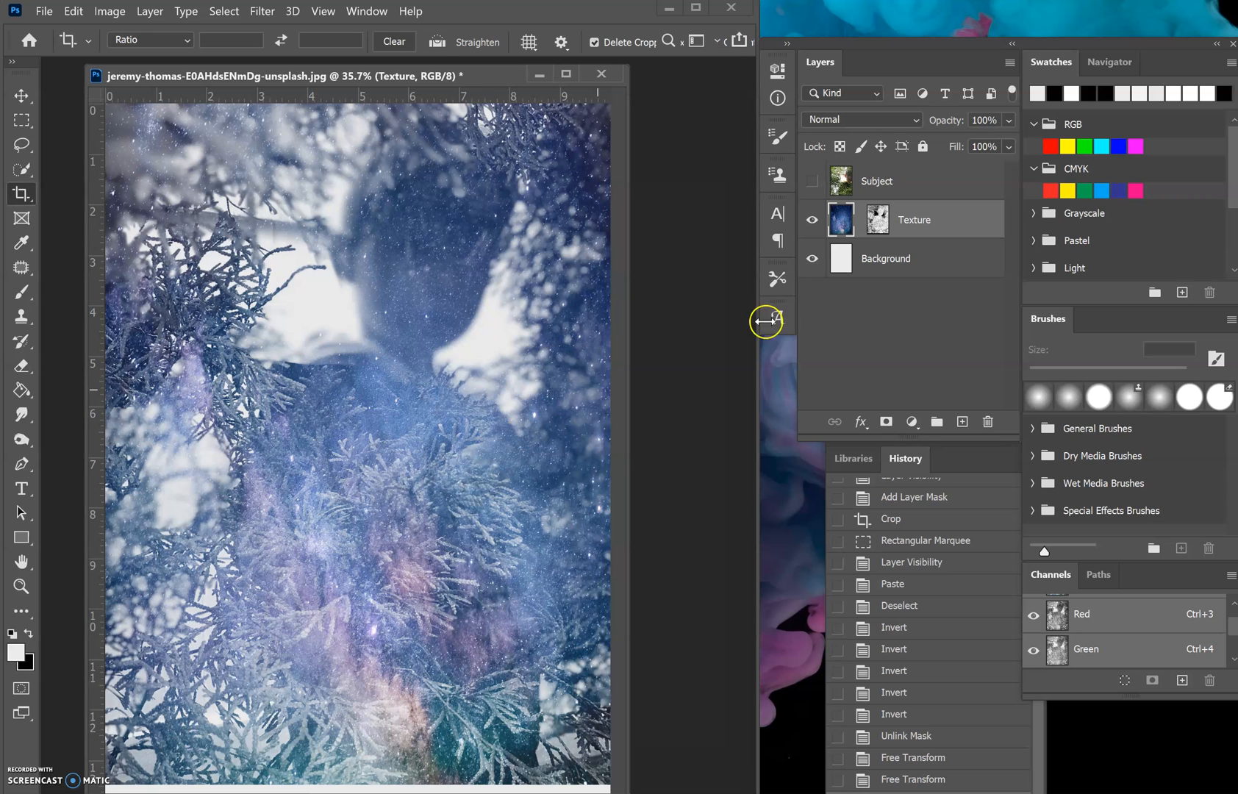
{"action": "left_click", "coordinate": [880, 219]}
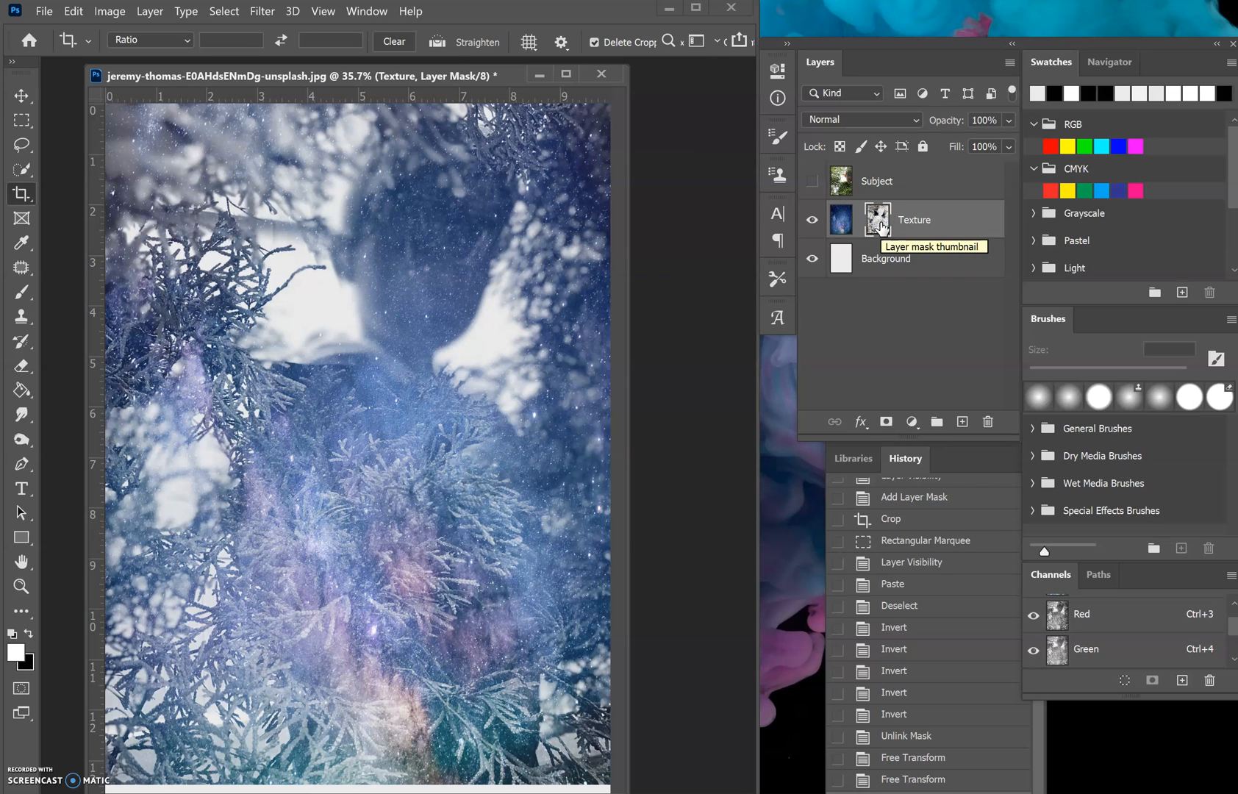
{"action": "left_click", "coordinate": [812, 181]}
{"action": "left_click", "coordinate": [874, 186]}
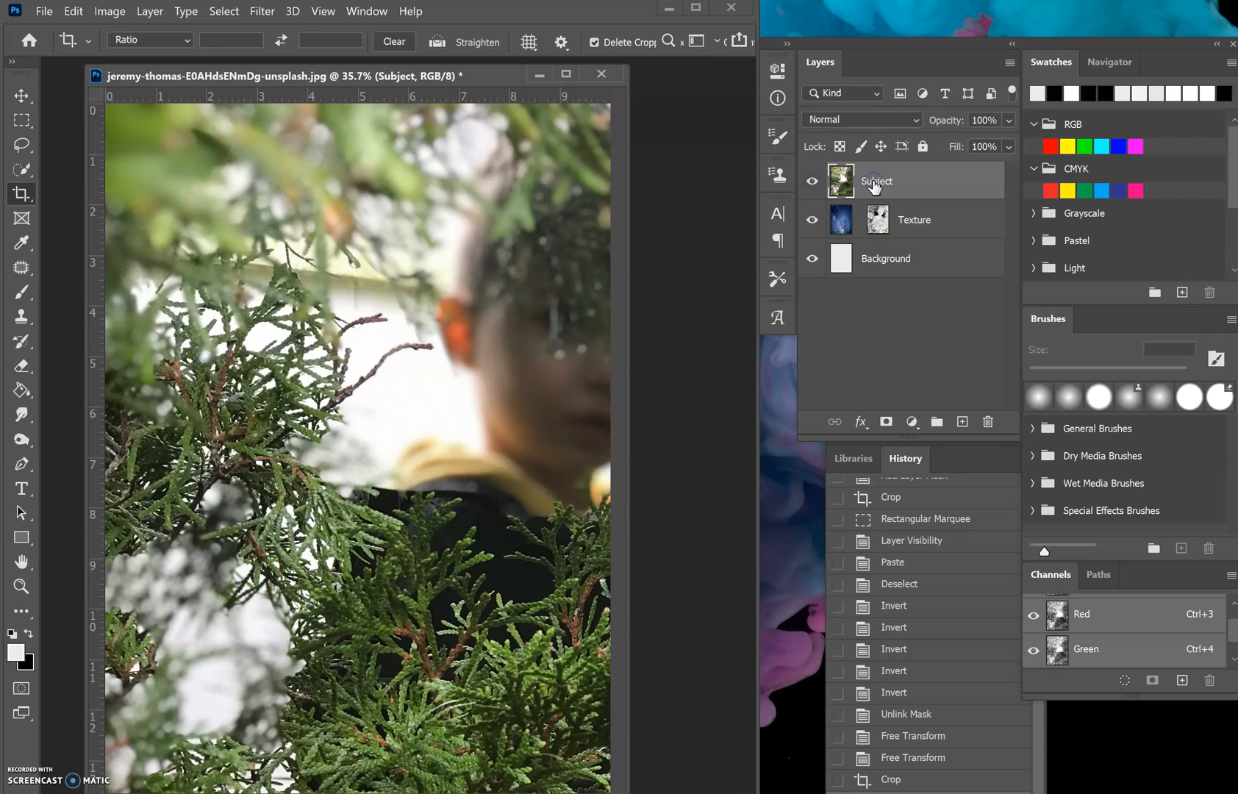
{"action": "left_click", "coordinate": [107, 11]}
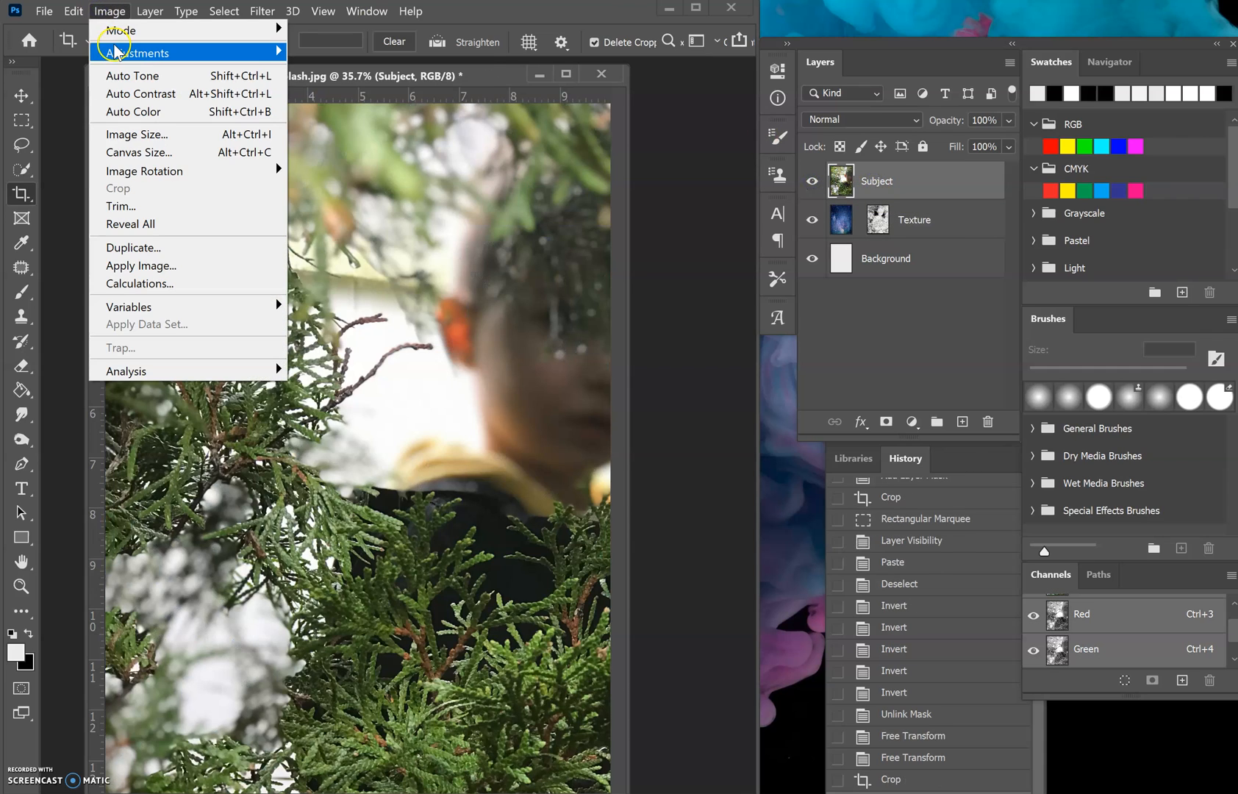
{"action": "mouse_move", "coordinate": [250, 53]}
{"action": "left_click", "coordinate": [334, 71]}
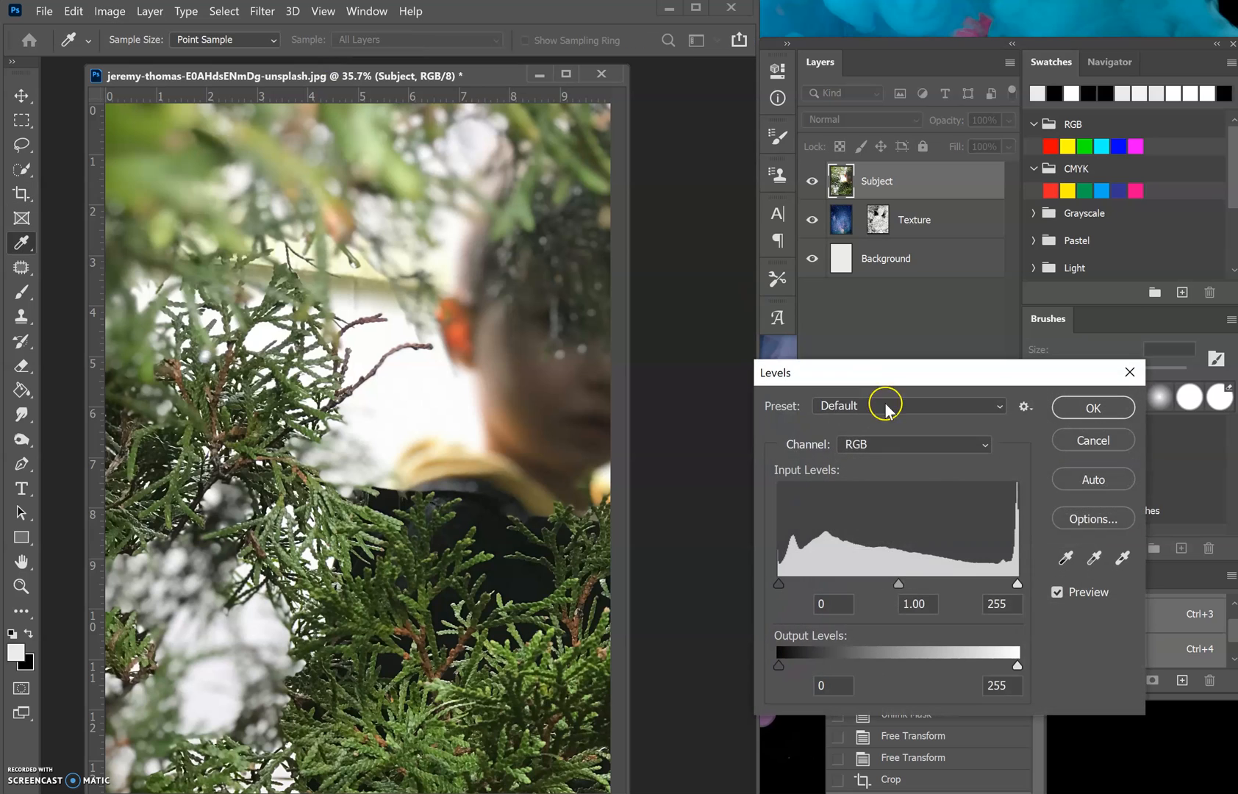
{"action": "mouse_move", "coordinate": [898, 584]}
{"action": "left_mouse_down"}
{"action": "mouse_move", "coordinate": [975, 572]}
{"action": "mouse_move", "coordinate": [864, 577]}
{"action": "mouse_move", "coordinate": [878, 577]}
{"action": "left_mouse_up"}
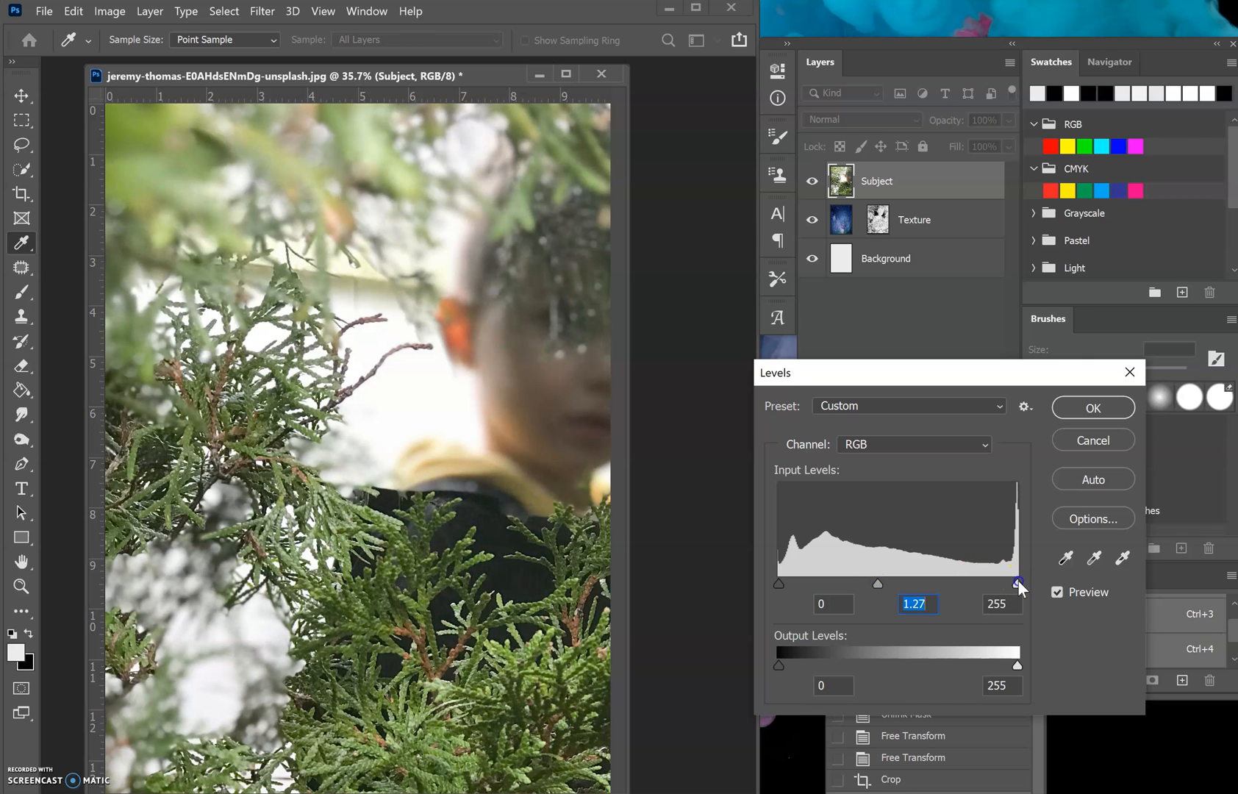
{"action": "left_click_drag", "start_coordinate": [1017, 584], "coordinate": [971, 586]}
{"action": "left_click_drag", "start_coordinate": [779, 584], "coordinate": [746, 594]}
{"action": "left_click", "coordinate": [1092, 439]}
{"action": "left_click", "coordinate": [812, 181]}
{"action": "left_click", "coordinate": [872, 222]}
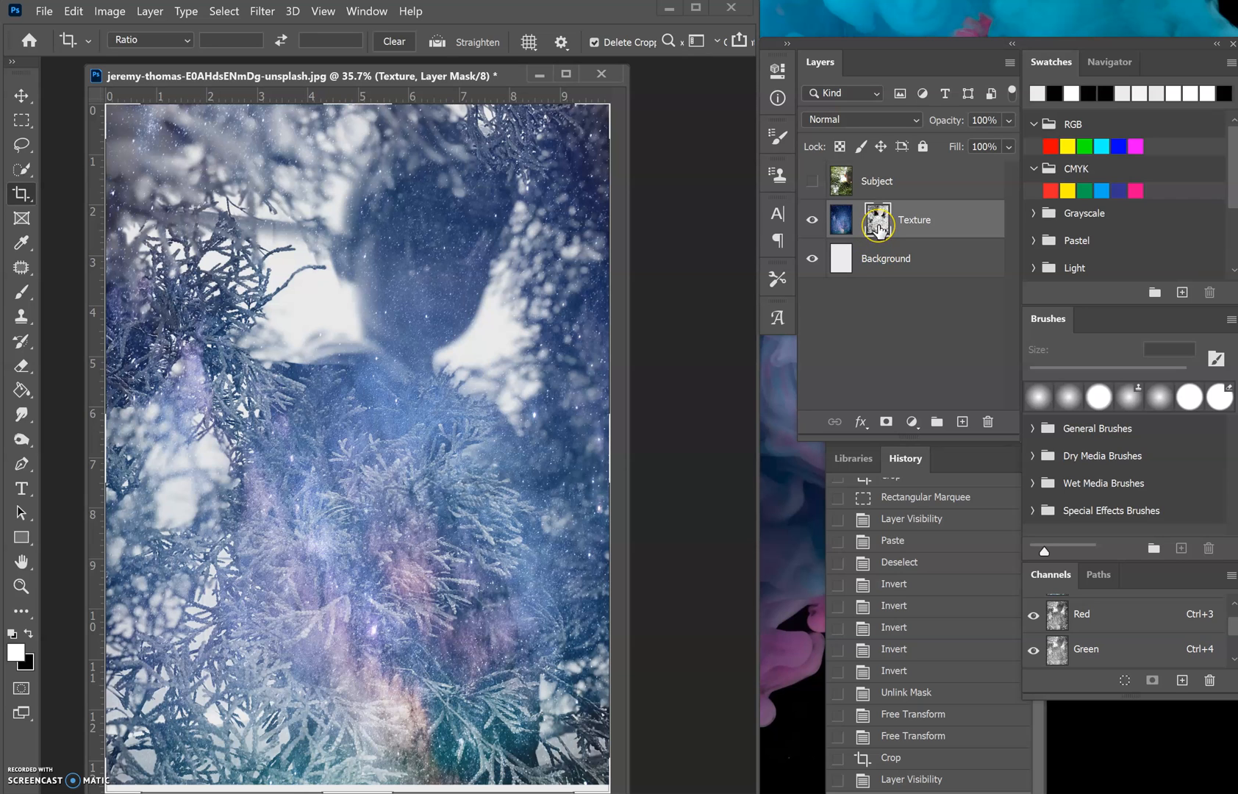
{"action": "left_click", "coordinate": [878, 228], "text": "alt"}
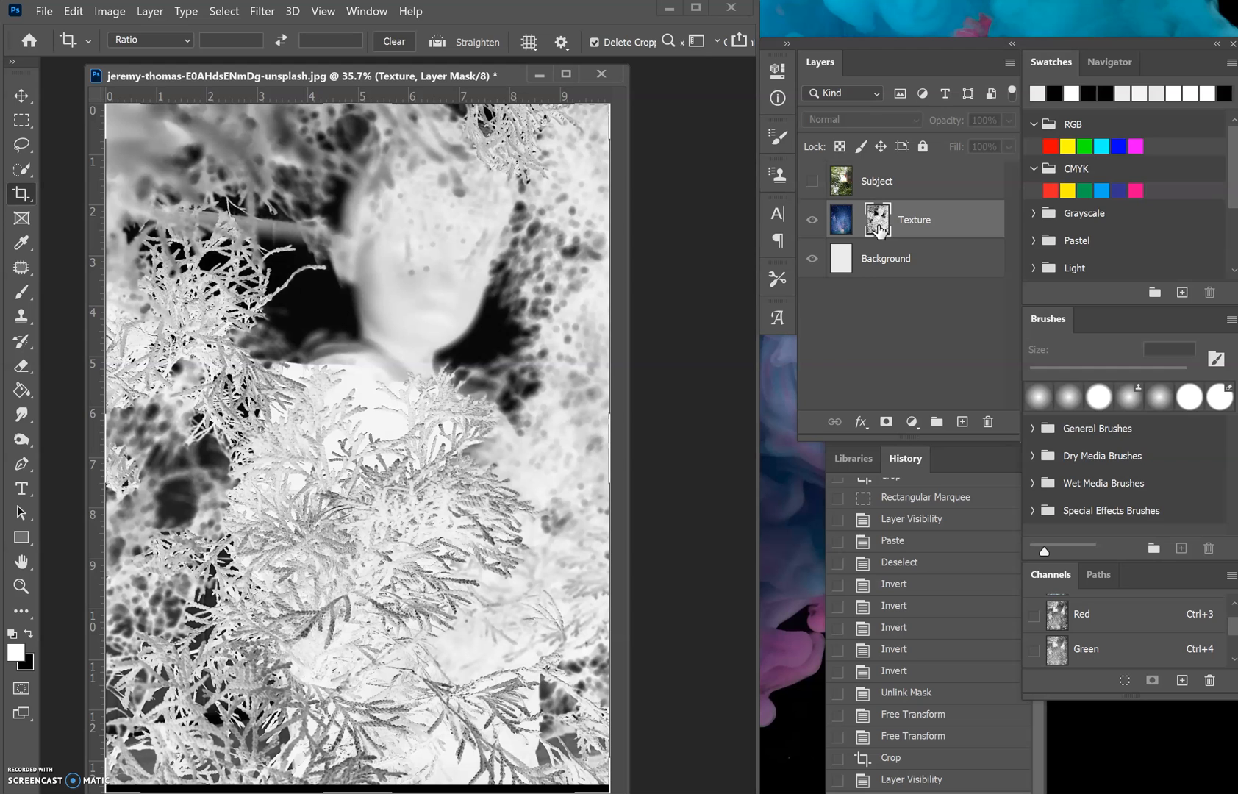
{"action": "key", "text": "ctrl+l"}
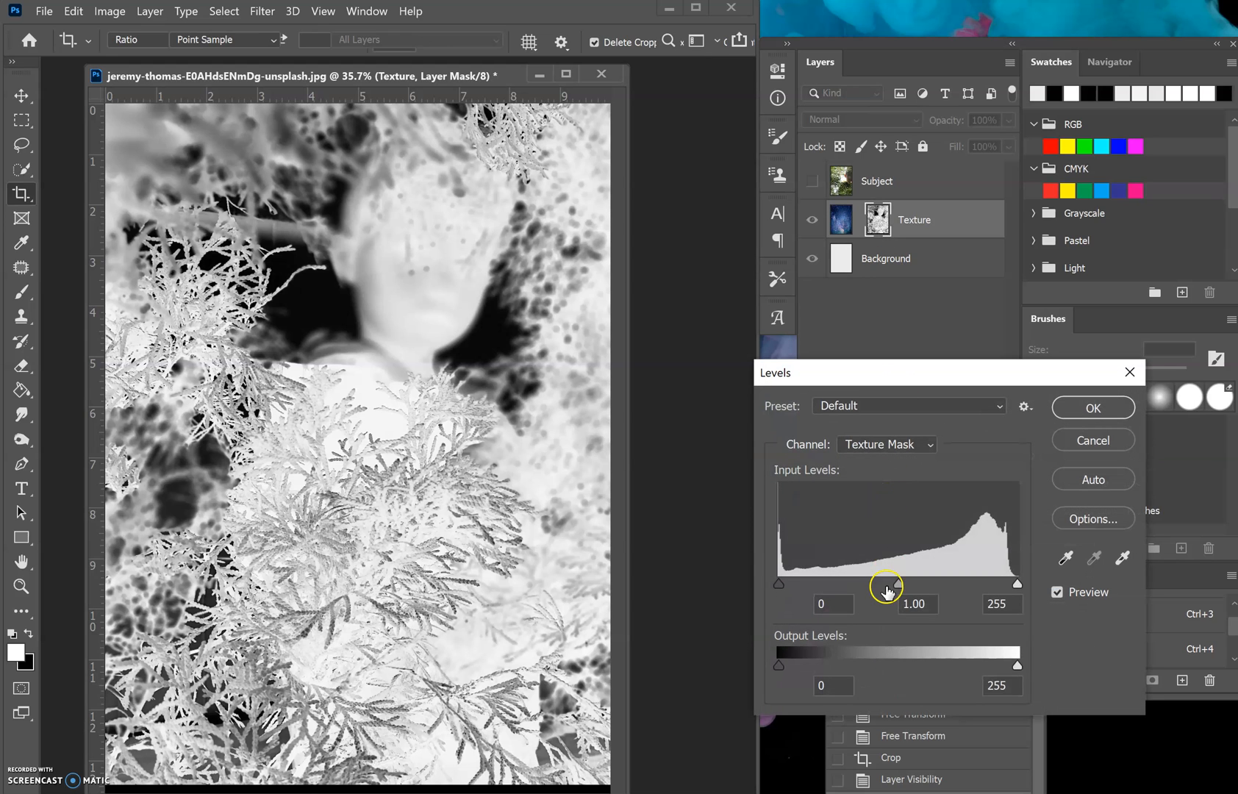
{"action": "mouse_move", "coordinate": [902, 586]}
{"action": "left_mouse_down"}
{"action": "mouse_move", "coordinate": [940, 586]}
{"action": "mouse_move", "coordinate": [886, 584]}
{"action": "mouse_move", "coordinate": [947, 580]}
{"action": "mouse_move", "coordinate": [894, 583]}
{"action": "left_mouse_up"}
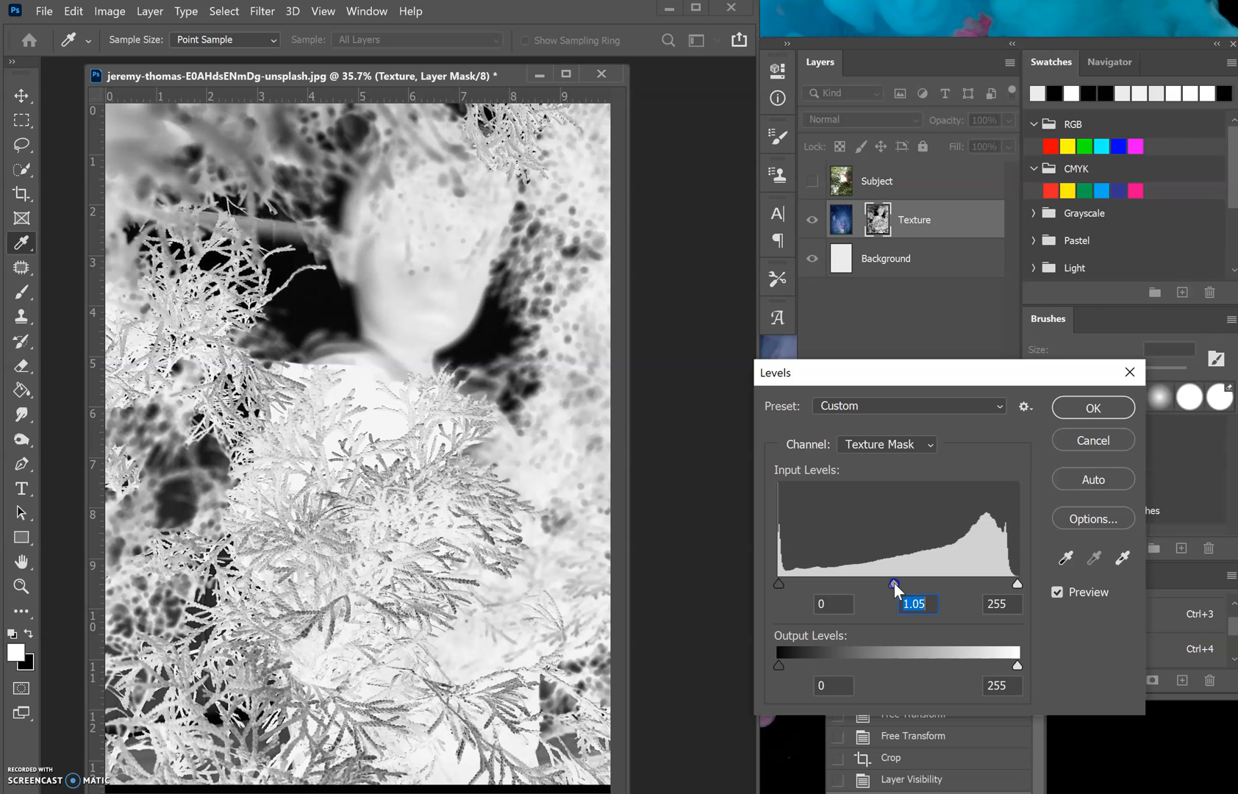
{"action": "left_click", "coordinate": [1093, 440]}
{"action": "key", "text": "c"}
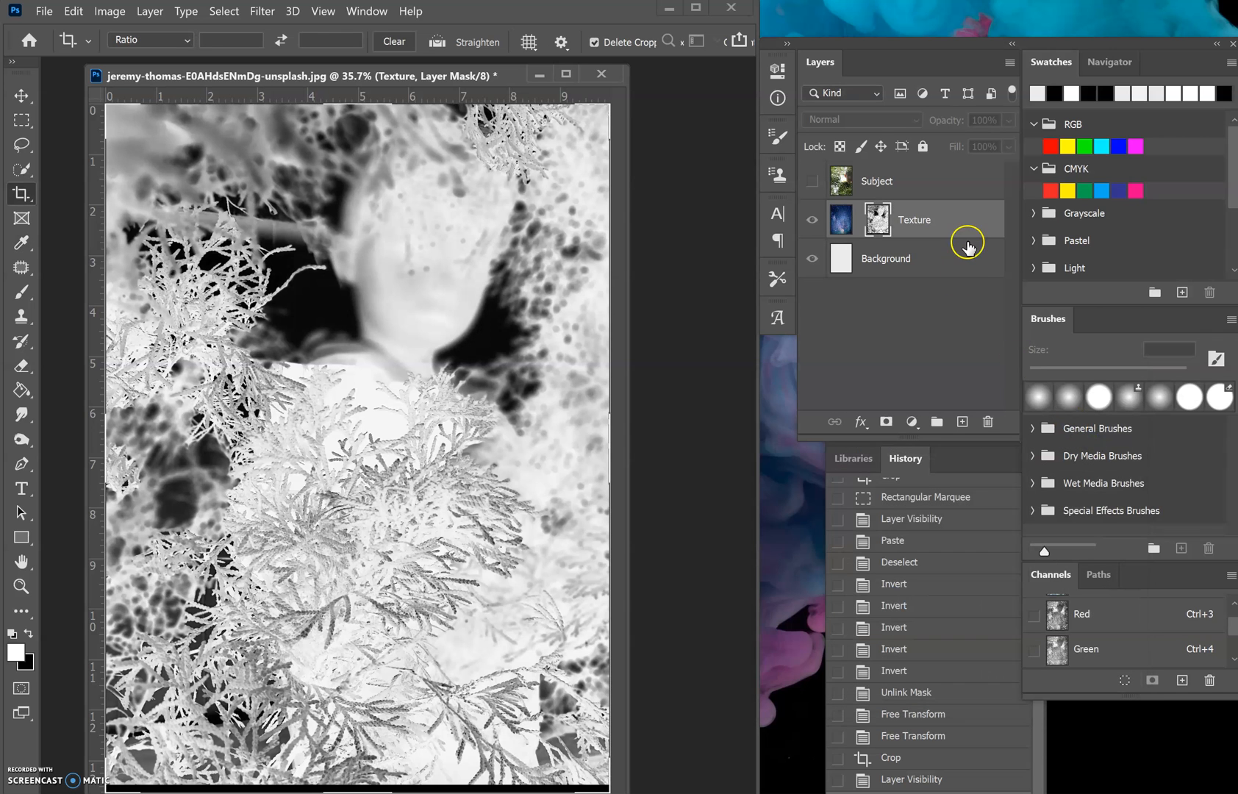
{"action": "left_click", "coordinate": [966, 228]}
- Apply Levels to the Texture layer's mask in the normal image view, raising the black point, brightening the midtones and lowering the white point
{"action": "left_click", "coordinate": [880, 225]}
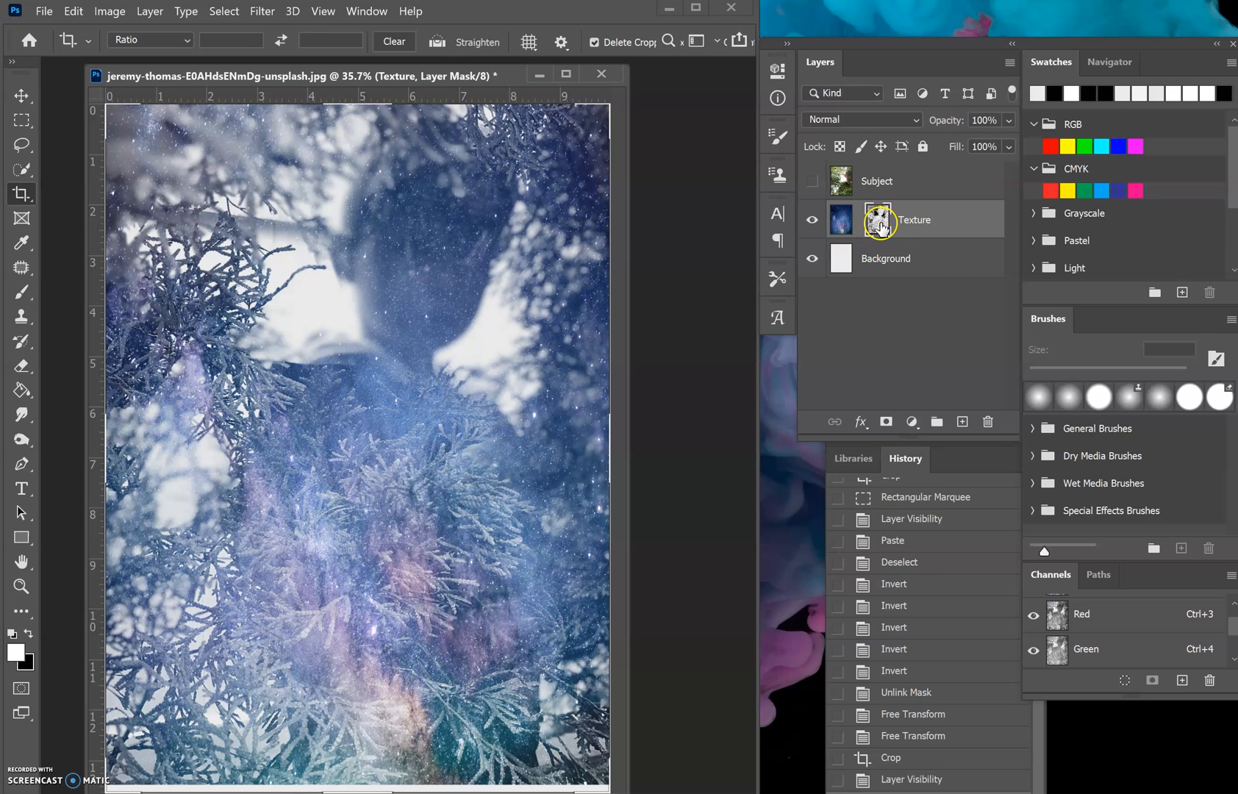
{"action": "key", "text": "ctrl+l"}
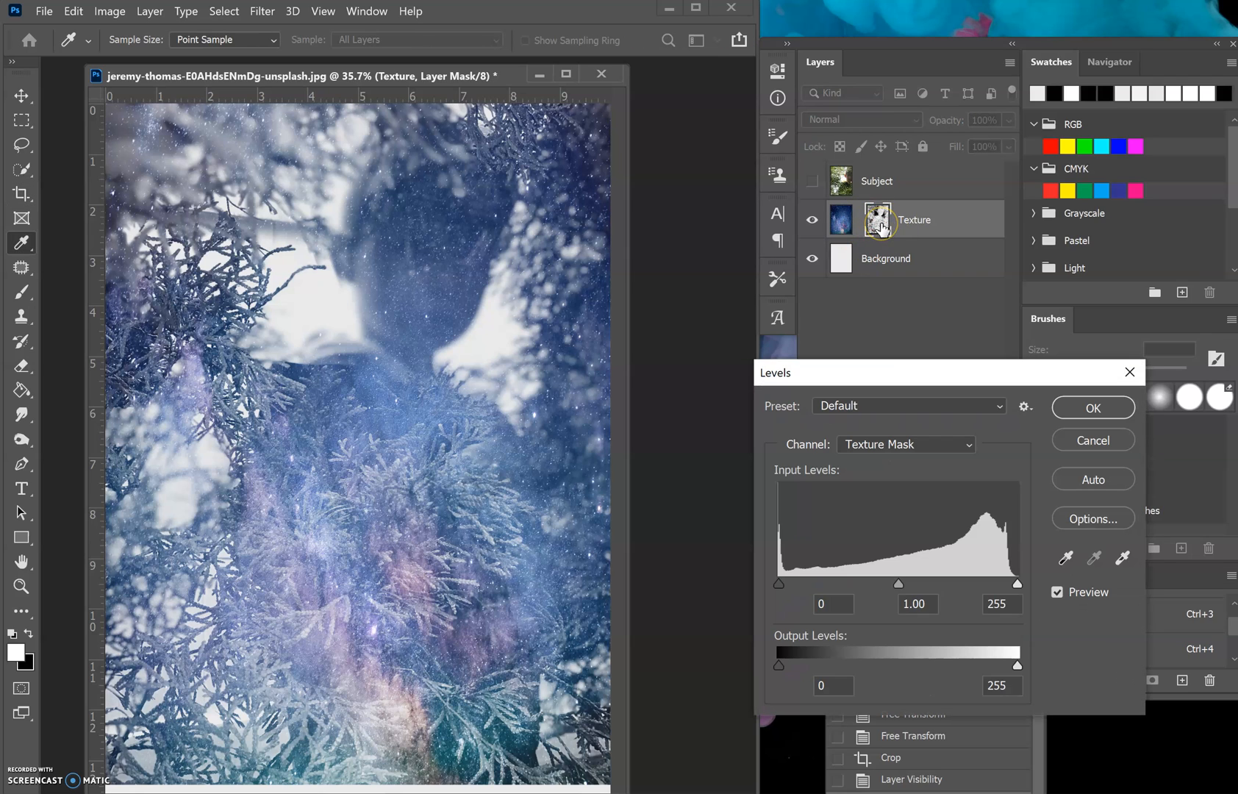
{"action": "left_click_drag", "start_coordinate": [899, 585], "coordinate": [867, 595]}
{"action": "left_click", "coordinate": [779, 586]}
{"action": "left_click_drag", "start_coordinate": [778, 585], "coordinate": [816, 585]}
{"action": "left_click", "coordinate": [1018, 585]}
{"action": "left_click_drag", "start_coordinate": [1018, 585], "coordinate": [984, 586]}
{"action": "left_click", "coordinate": [1108, 407]}
- Crop off the thin strip of plain background along the image's lower edge
{"action": "key", "text": "c"}
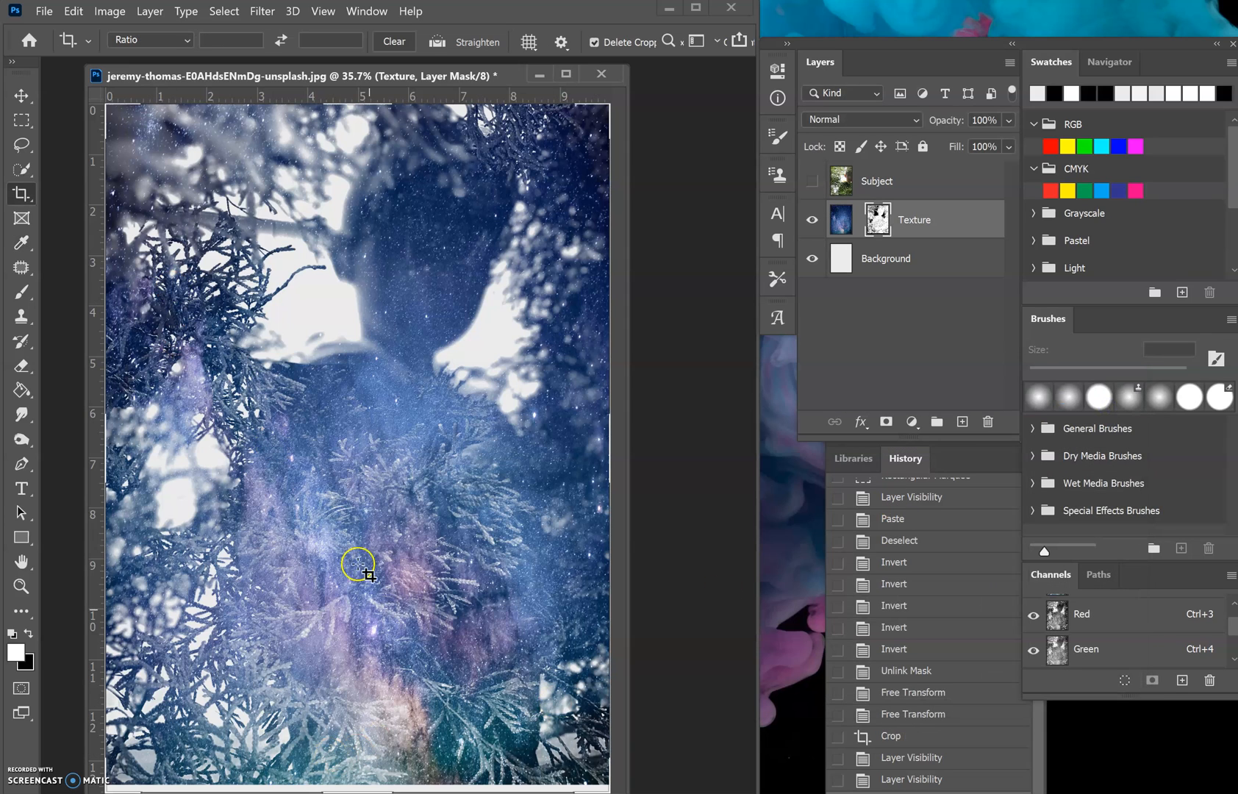
{"action": "left_click_drag", "start_coordinate": [364, 786], "coordinate": [364, 781]}
{"action": "key", "text": "Return"}
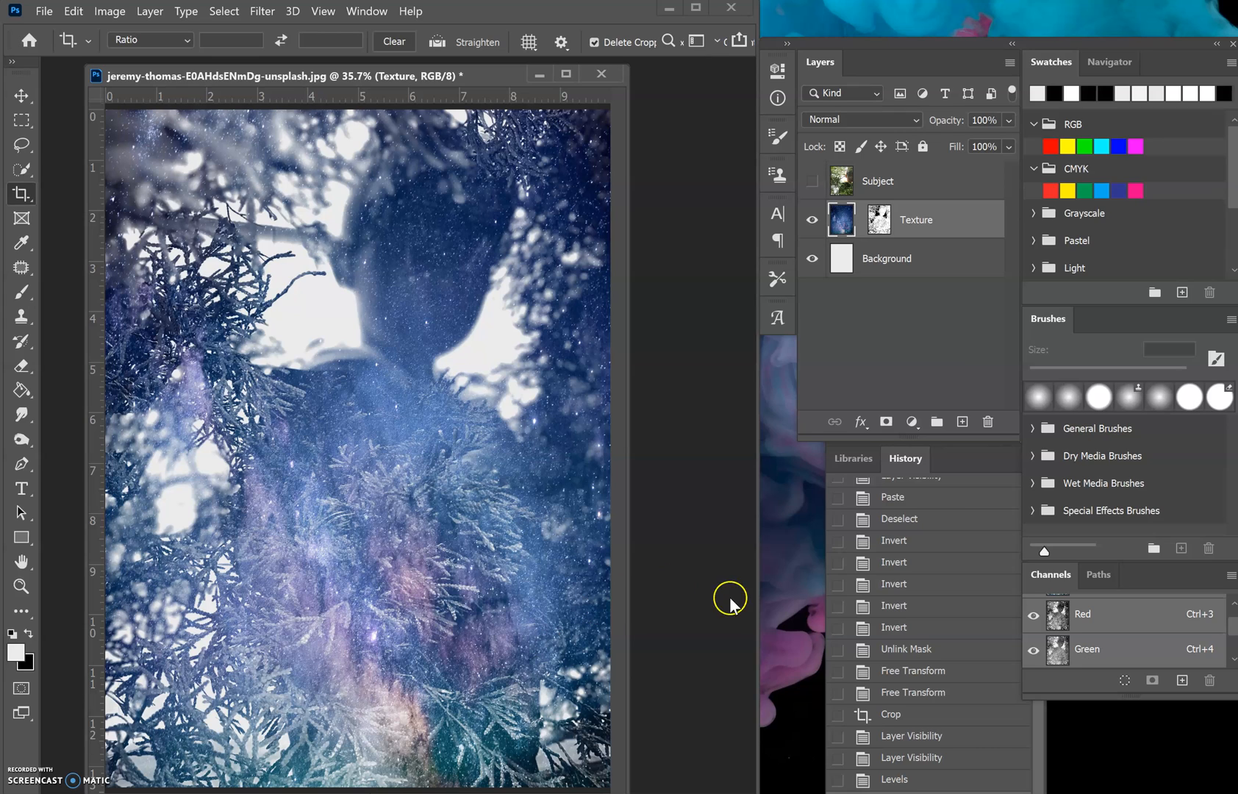
- Fill the Background layer with the RGB yellow swatch while the Texture layer is hidden, and show the Texture layer again
{"action": "left_click", "coordinate": [928, 260]}
{"action": "left_click", "coordinate": [812, 219]}
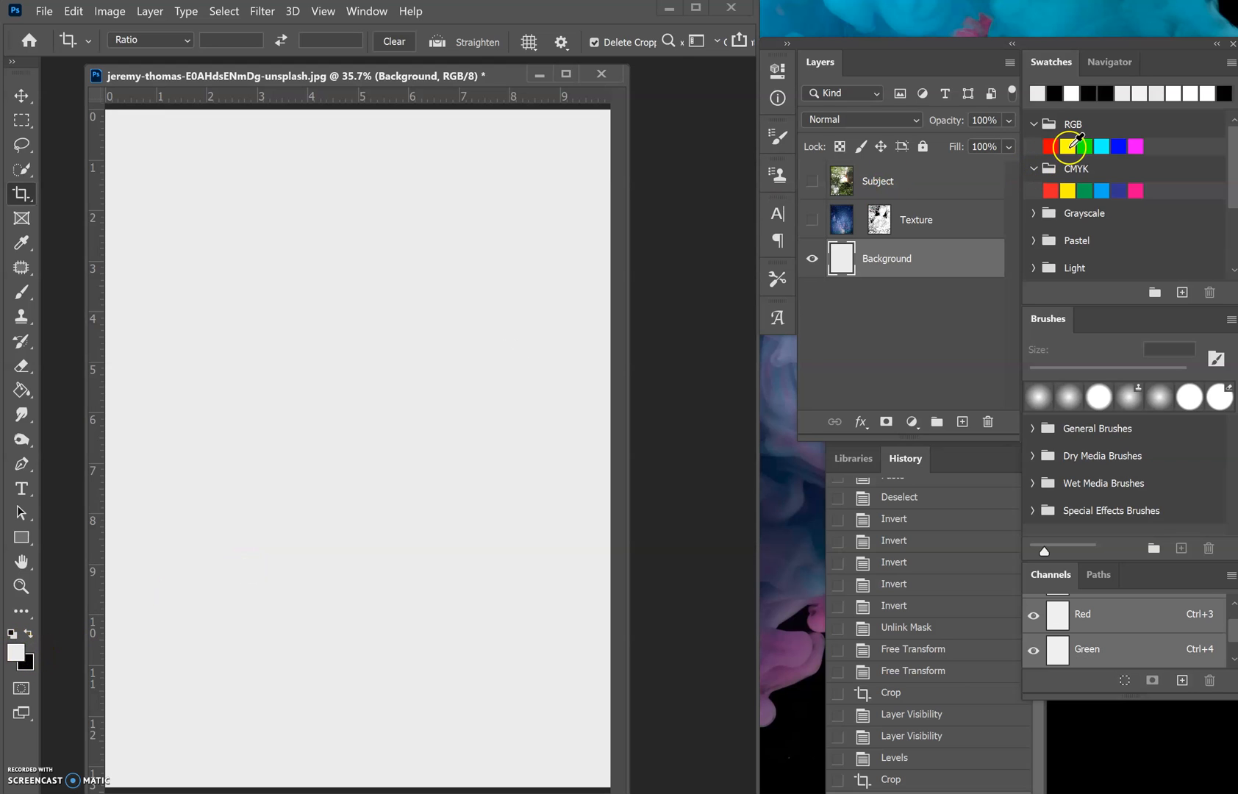
{"action": "left_click", "coordinate": [1068, 146]}
{"action": "left_click", "coordinate": [20, 390]}
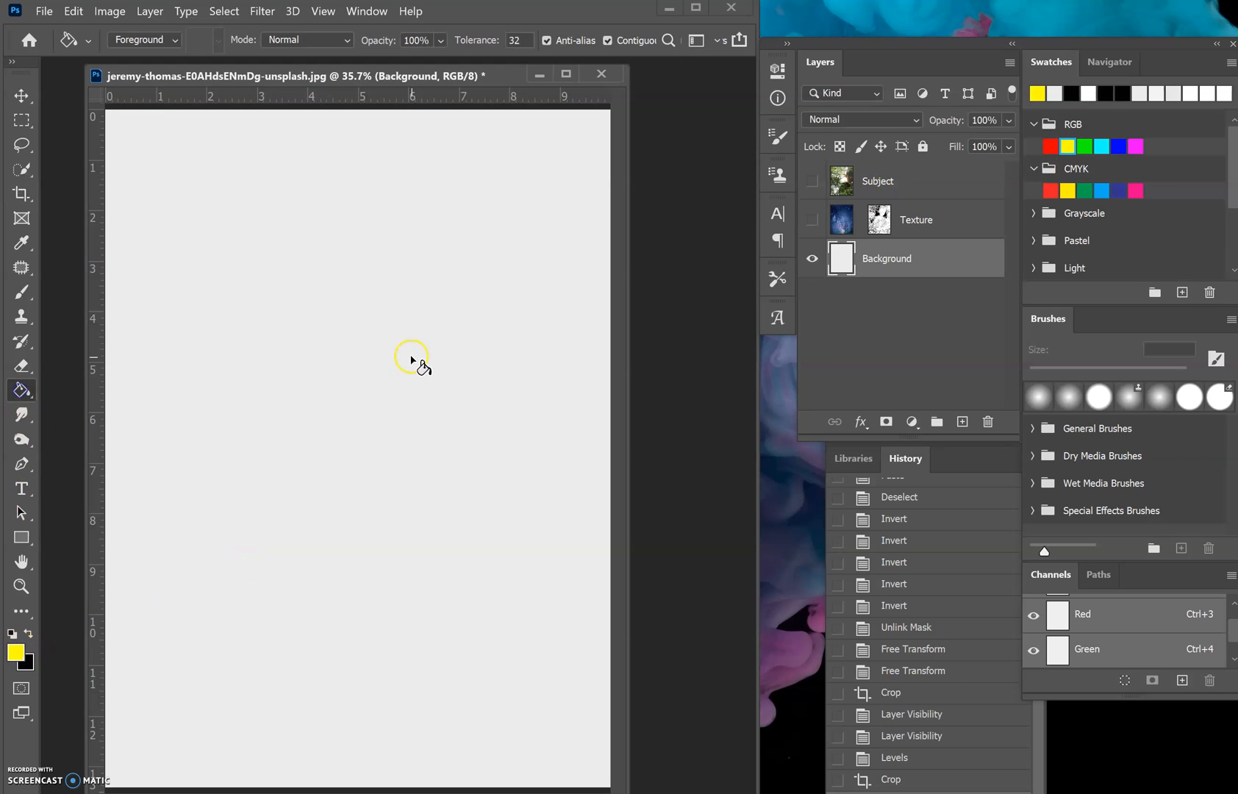
{"action": "left_click", "coordinate": [417, 356]}
{"action": "left_click", "coordinate": [816, 221]}
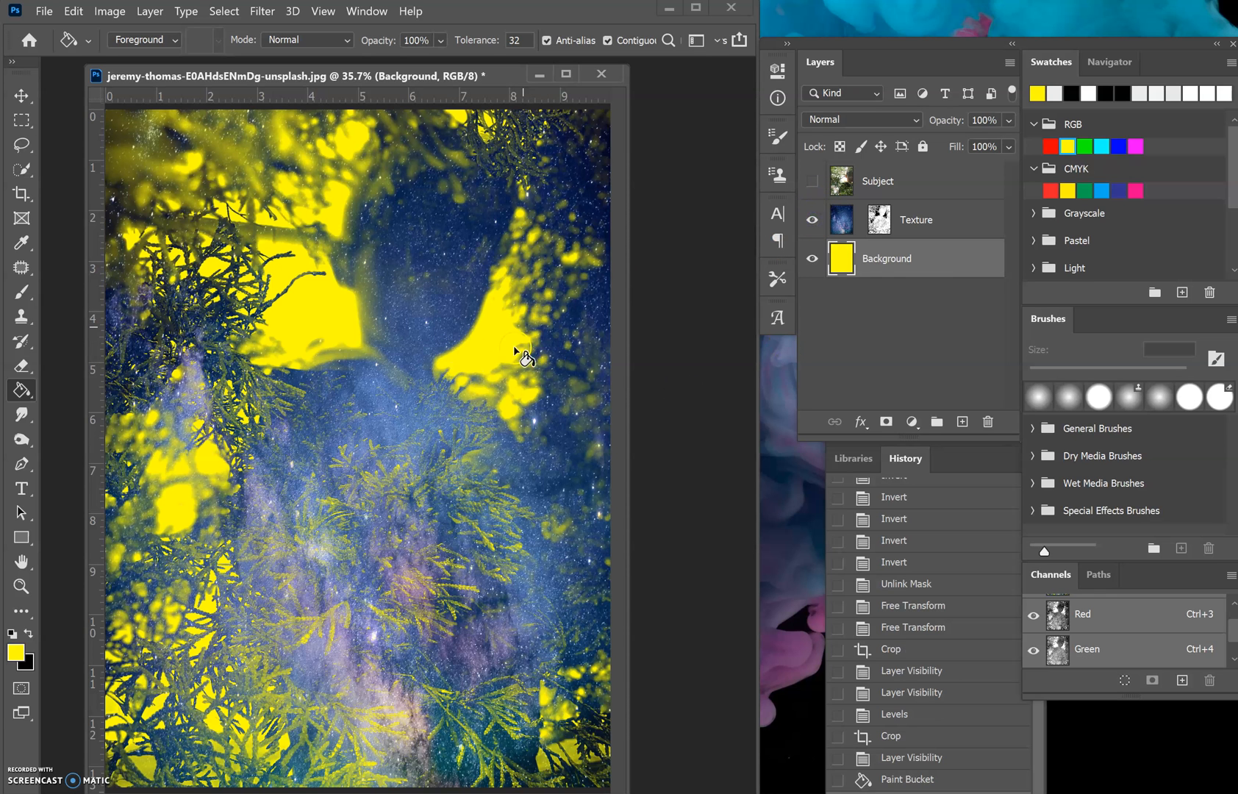
- Set the foreground colour to the pale pink fedafe
{"action": "left_click", "coordinate": [15, 652]}
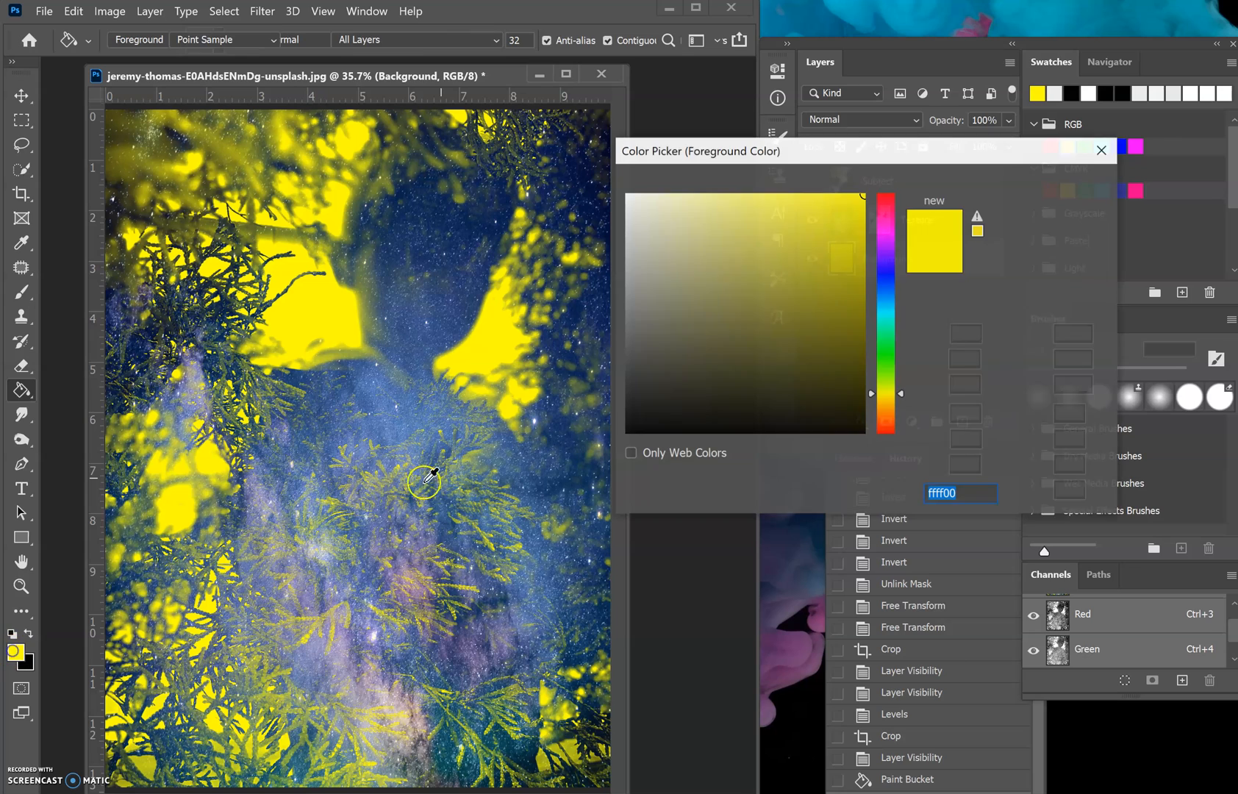
{"action": "left_click", "coordinate": [886, 235]}
{"action": "left_click_drag", "start_coordinate": [736, 211], "coordinate": [656, 194]}
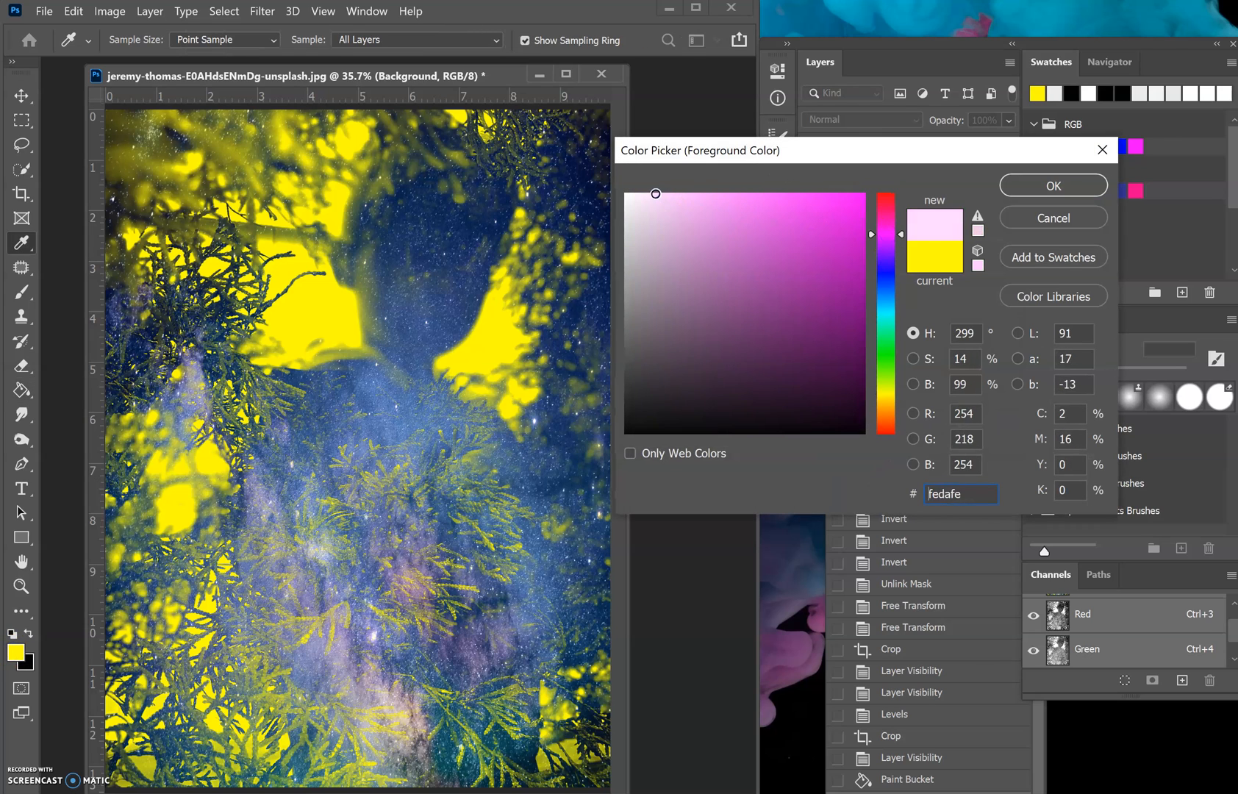
{"action": "left_click", "coordinate": [1053, 185]}
{"action": "key", "text": "g"}
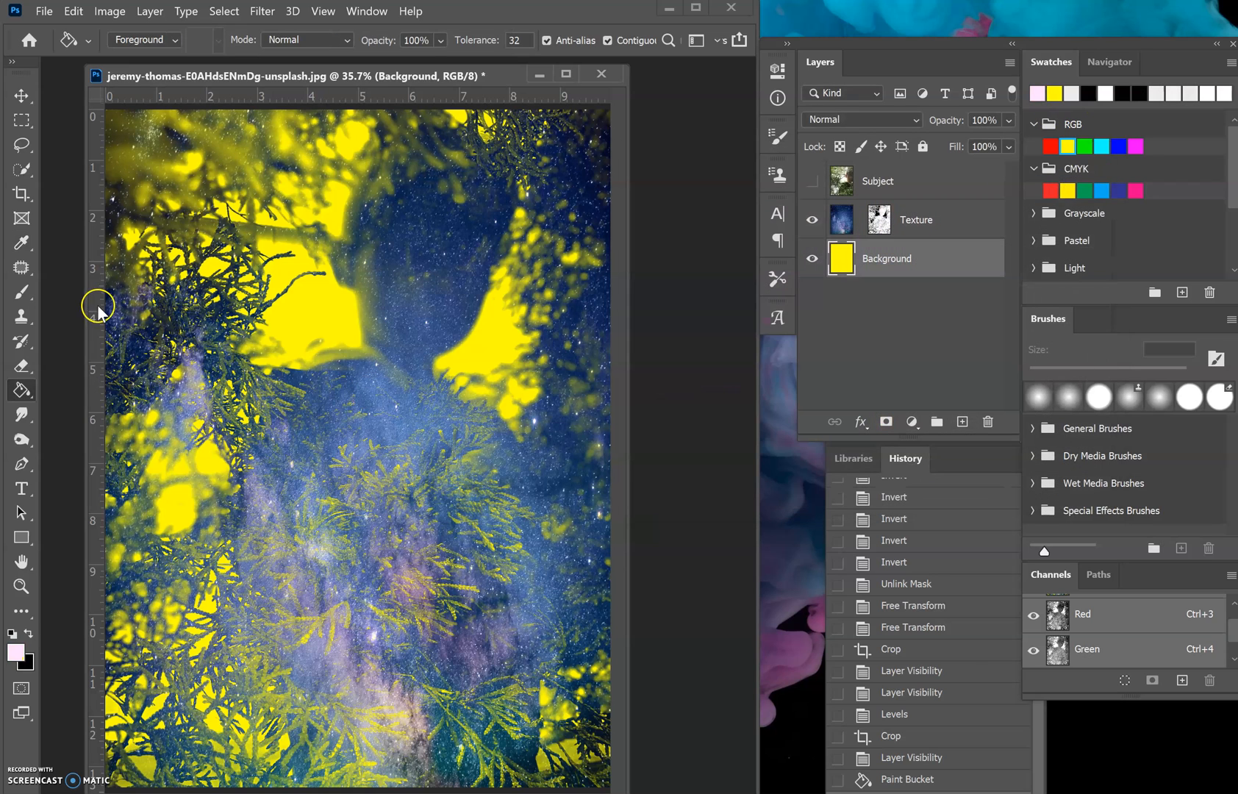
- Swap pale pink into the background colour and choose a muted teal green as the foreground colour
{"action": "left_click", "coordinate": [29, 635]}
{"action": "left_click", "coordinate": [15, 651]}
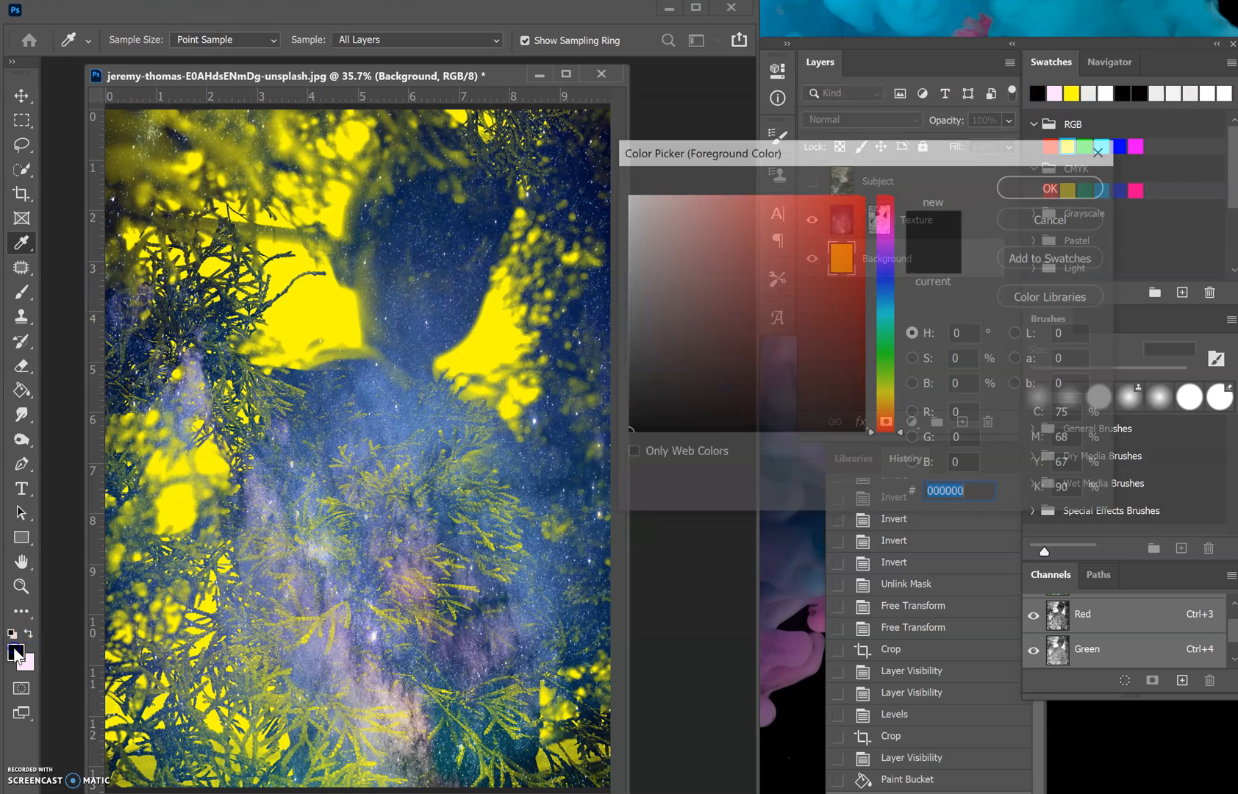
{"action": "left_click", "coordinate": [887, 395]}
{"action": "left_click", "coordinate": [890, 327]}
{"action": "left_click", "coordinate": [718, 299]}
{"action": "left_click", "coordinate": [1086, 183]}
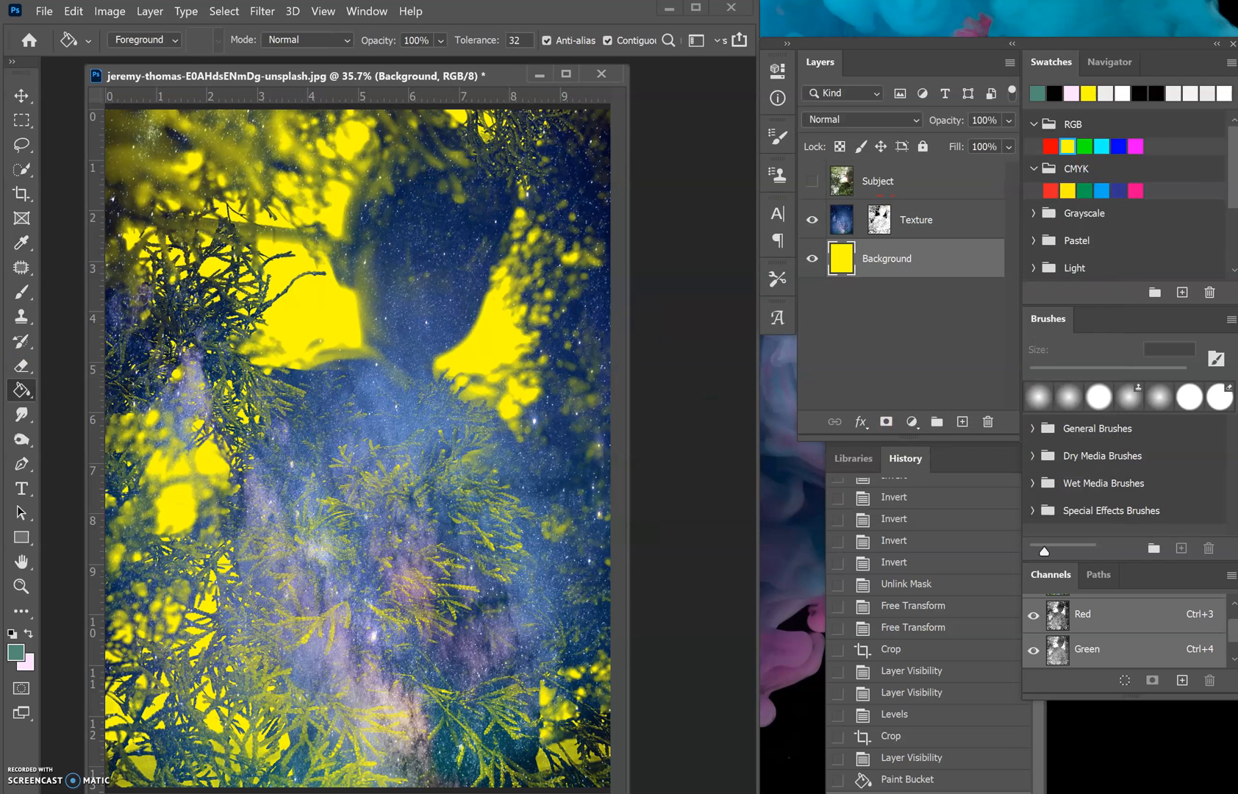
- Fill the Background layer with a near-vertical linear gradient from teal green at the top to pale pink at the bottom
{"action": "right_click", "coordinate": [17, 397]}
{"action": "left_click", "coordinate": [76, 390]}
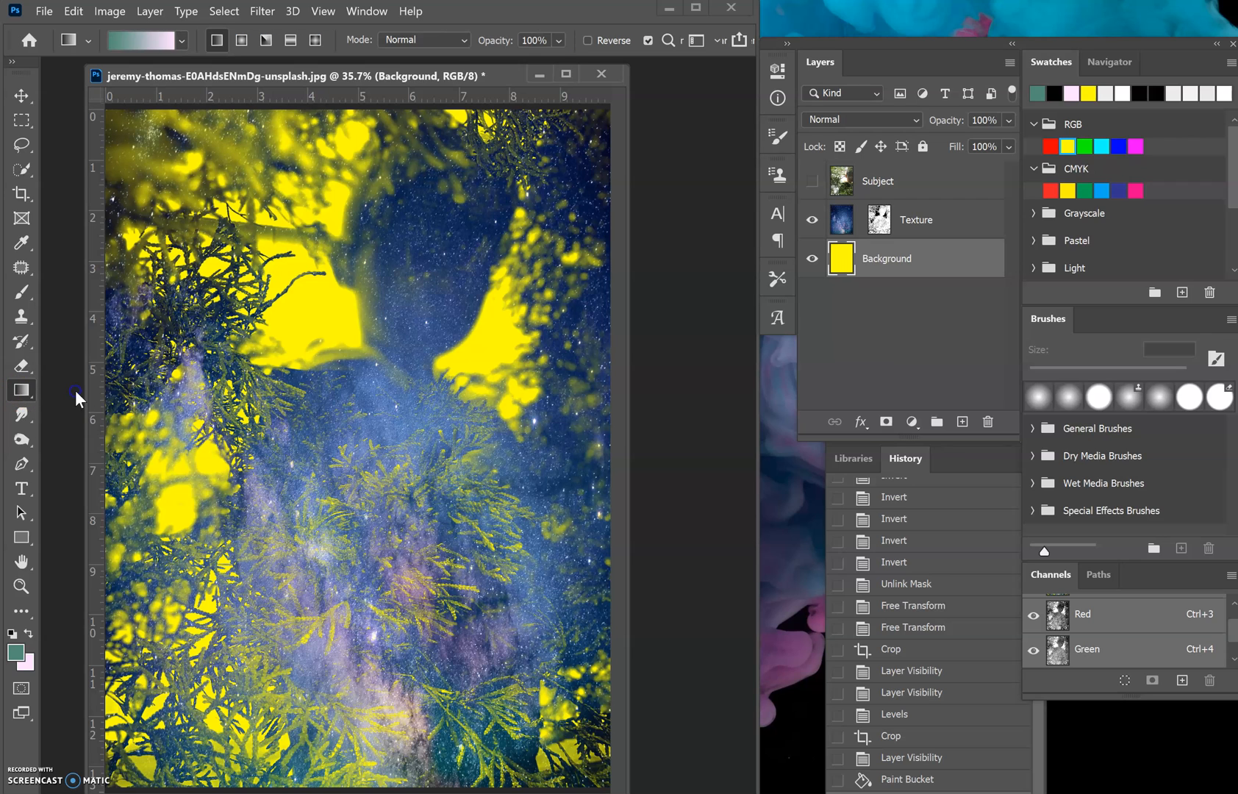
{"action": "left_click_drag", "start_coordinate": [316, 170], "coordinate": [353, 569]}
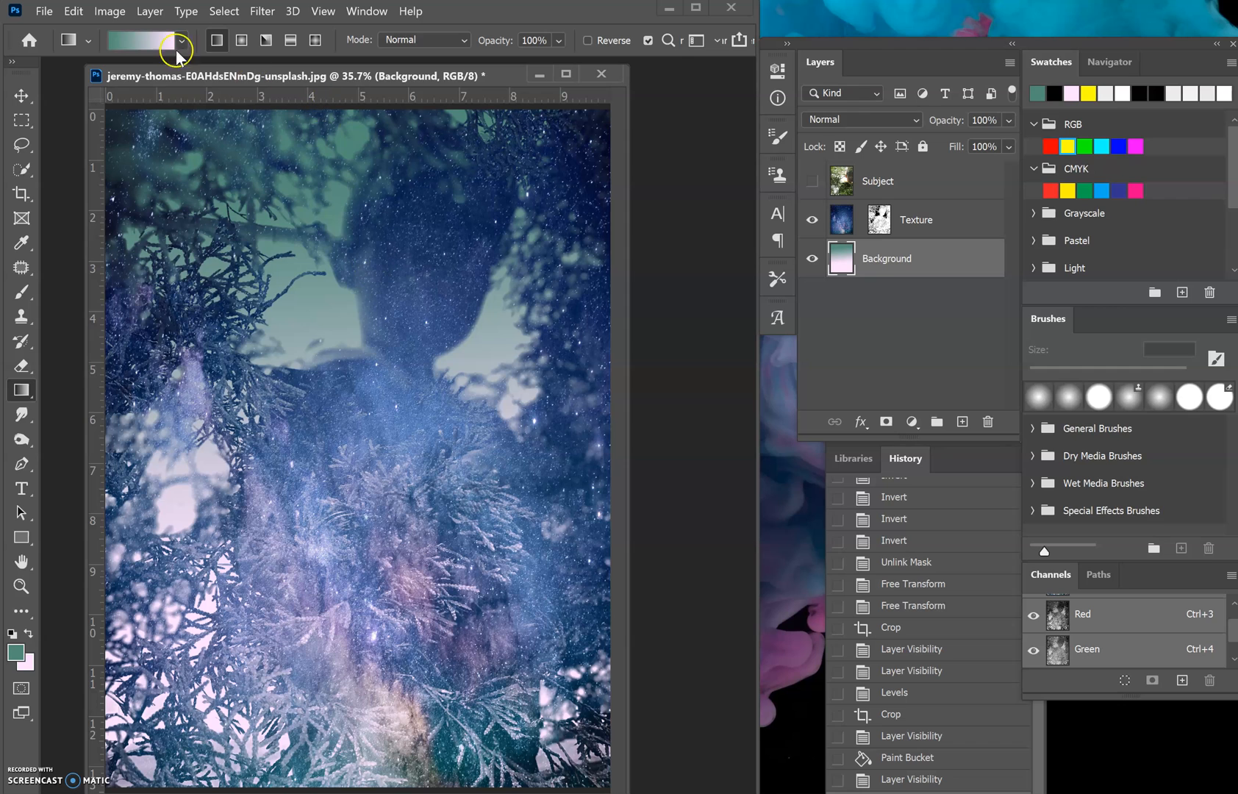
- Recolour the Background layer's gradient with a Hue/Saturation adjustment: hue +180, saturation about +98, lightness +65
{"action": "left_click", "coordinate": [108, 11]}
{"action": "mouse_move", "coordinate": [126, 58]}
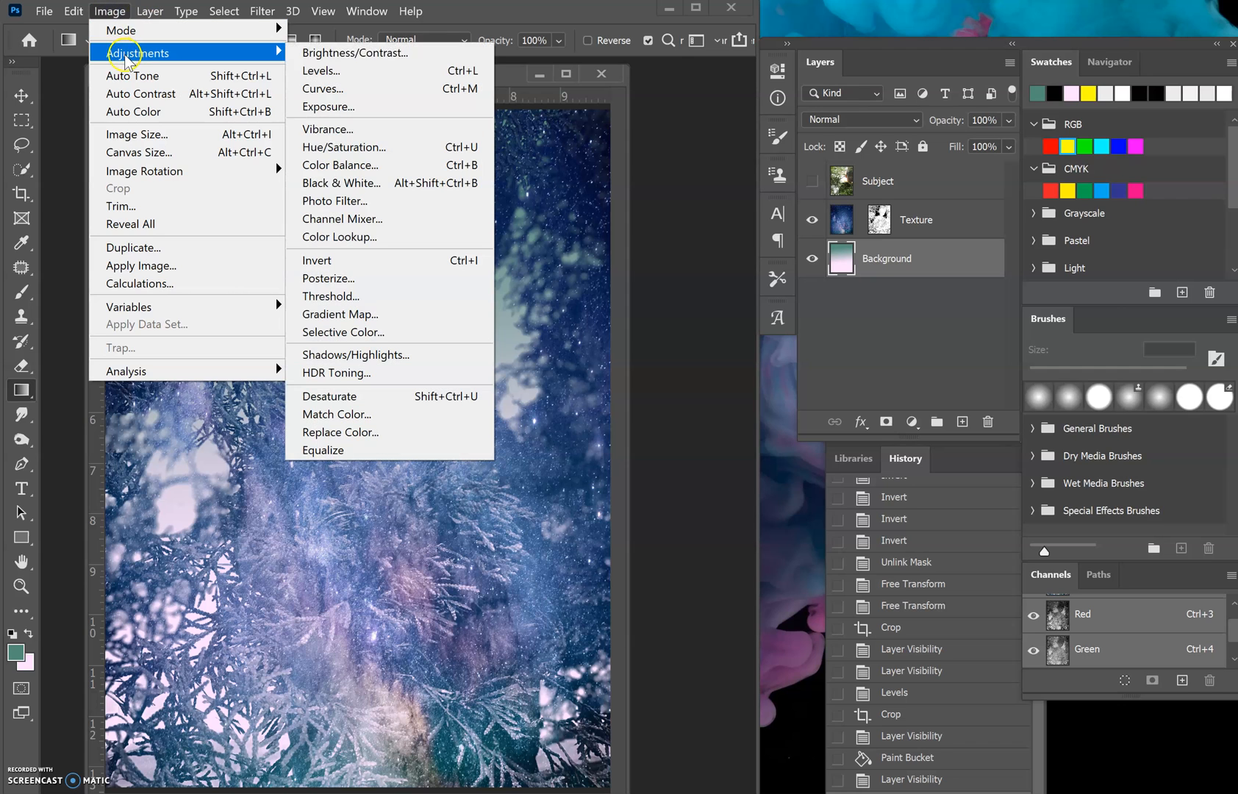
{"action": "left_click", "coordinate": [360, 144]}
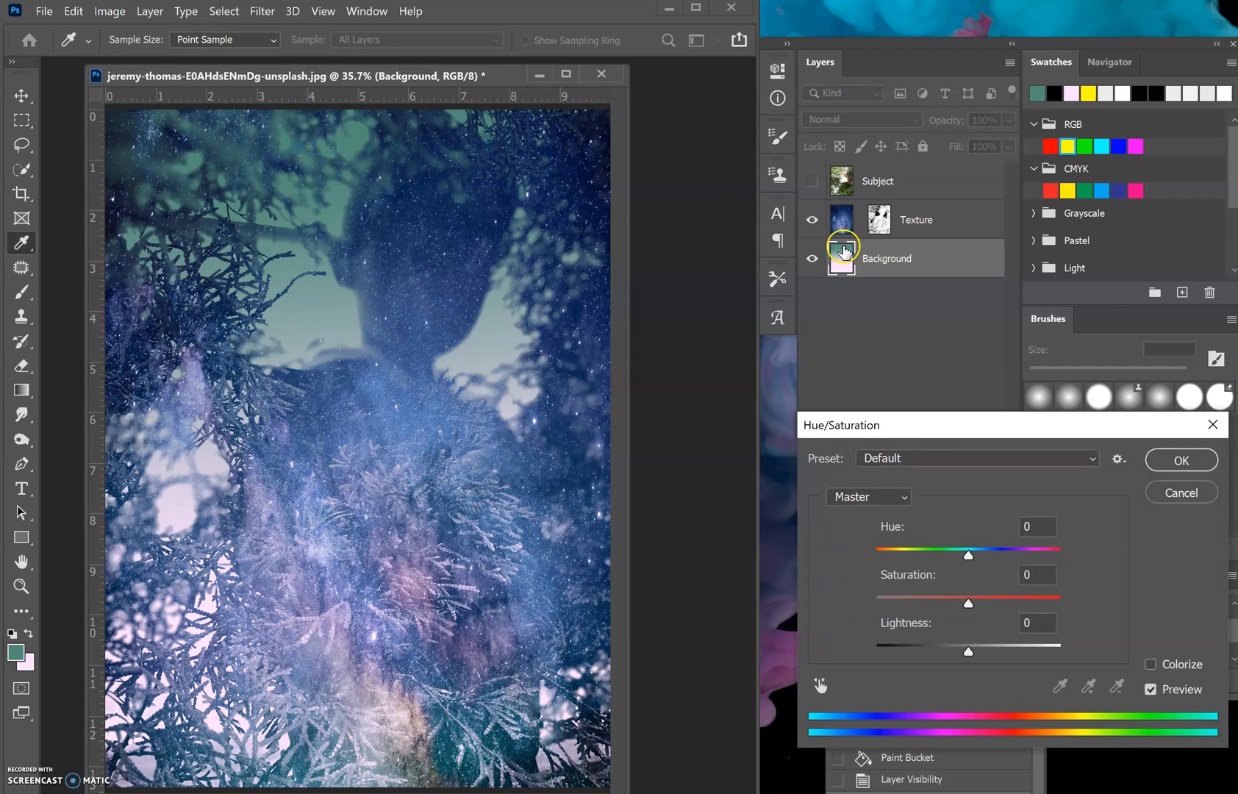
{"action": "left_click_drag", "start_coordinate": [970, 555], "coordinate": [1075, 556]}
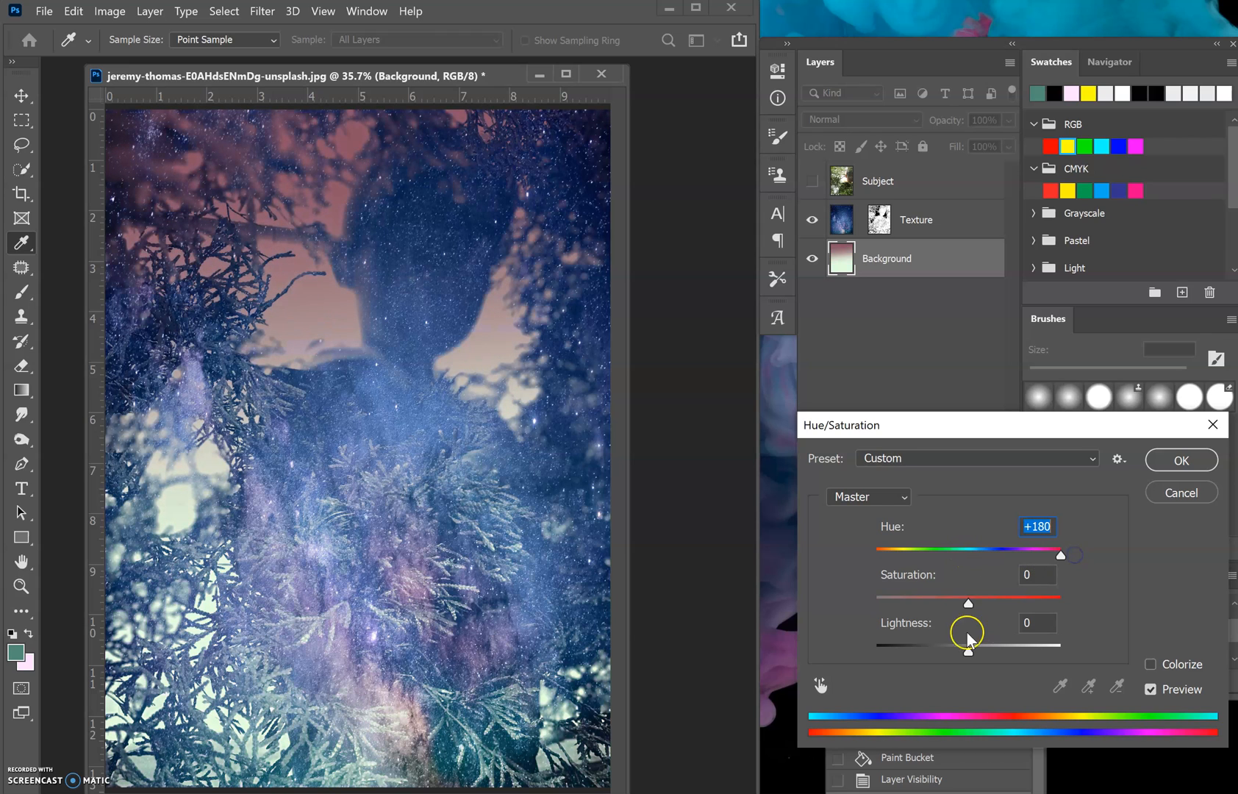
{"action": "left_click_drag", "start_coordinate": [971, 604], "coordinate": [1007, 595]}
{"action": "left_click", "coordinate": [969, 652]}
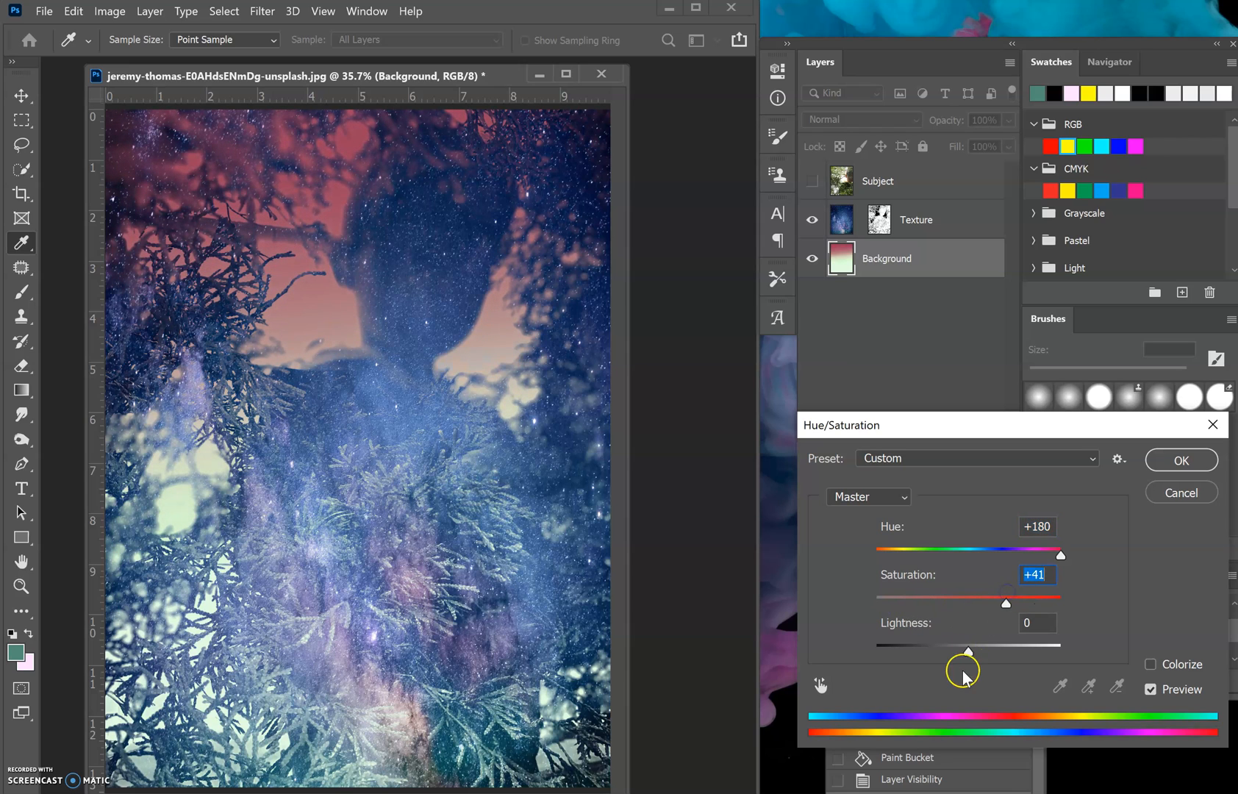
{"action": "left_click_drag", "start_coordinate": [980, 652], "coordinate": [1029, 664]}
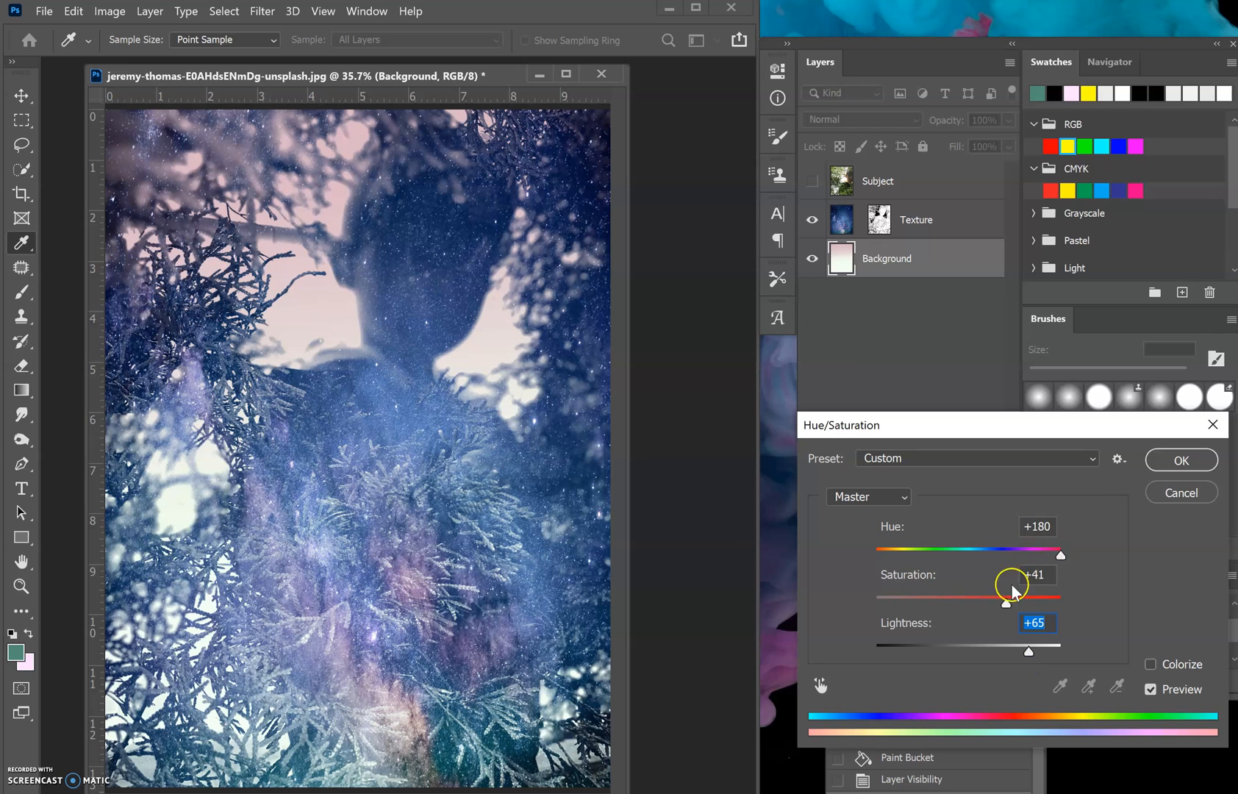
{"action": "left_click_drag", "start_coordinate": [1006, 603], "coordinate": [1060, 602]}
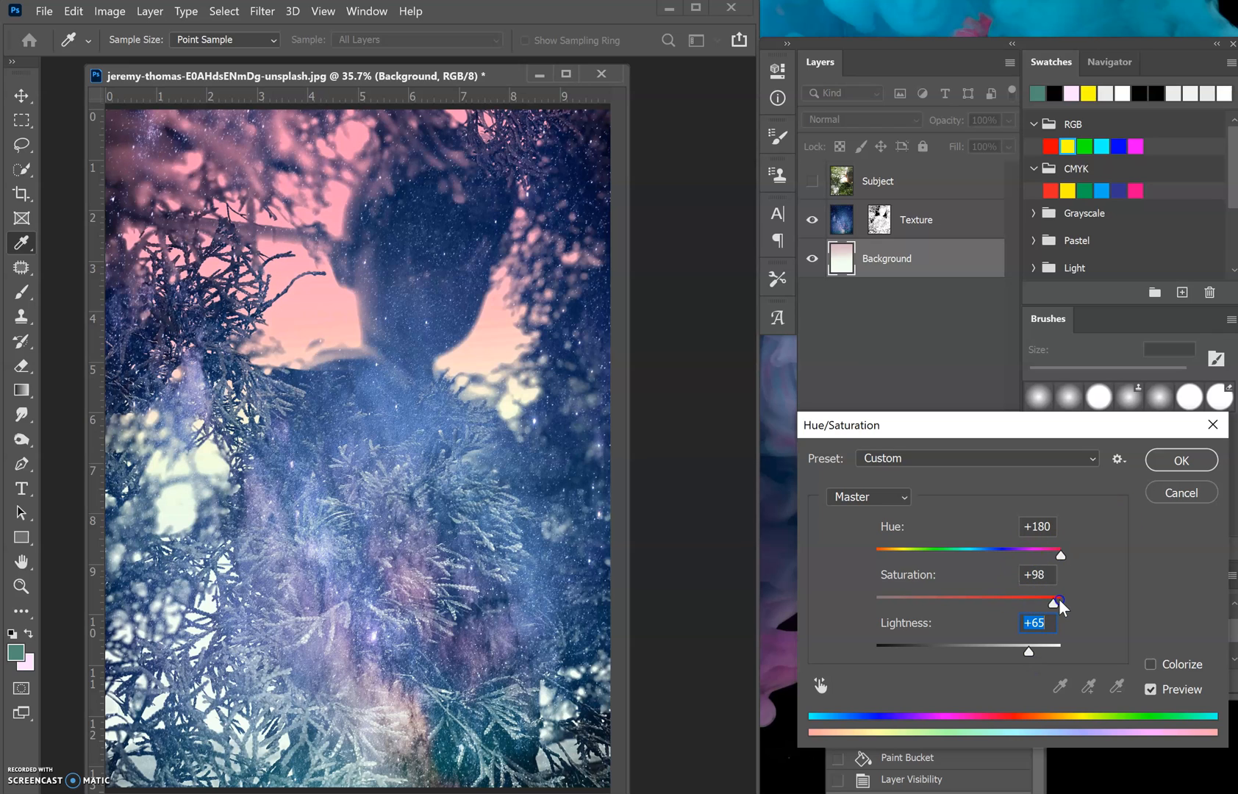
{"action": "left_click", "coordinate": [1197, 456]}
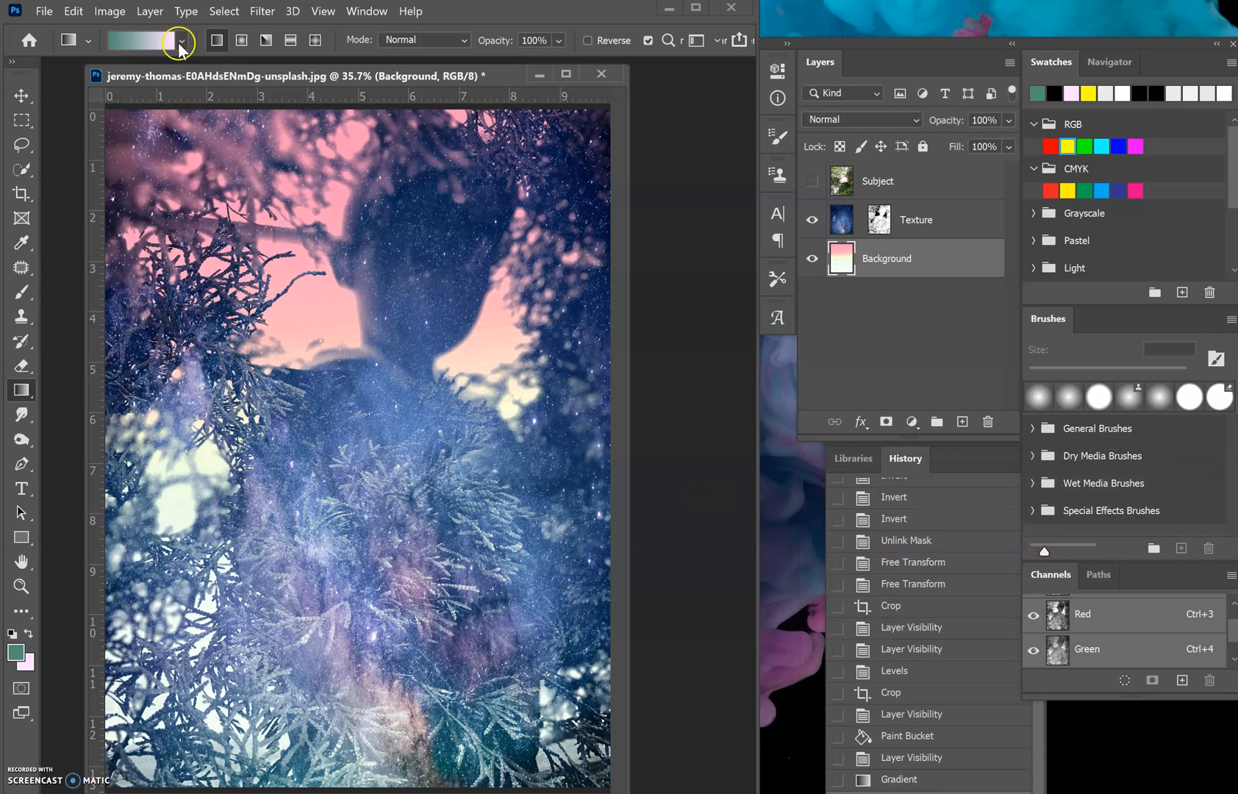
- Save the composite to cloud documents in the folder ending in _CS, naming it "Double Exposure_galaxy" between the surname and the subject's first name
{"action": "left_click", "coordinate": [45, 11]}
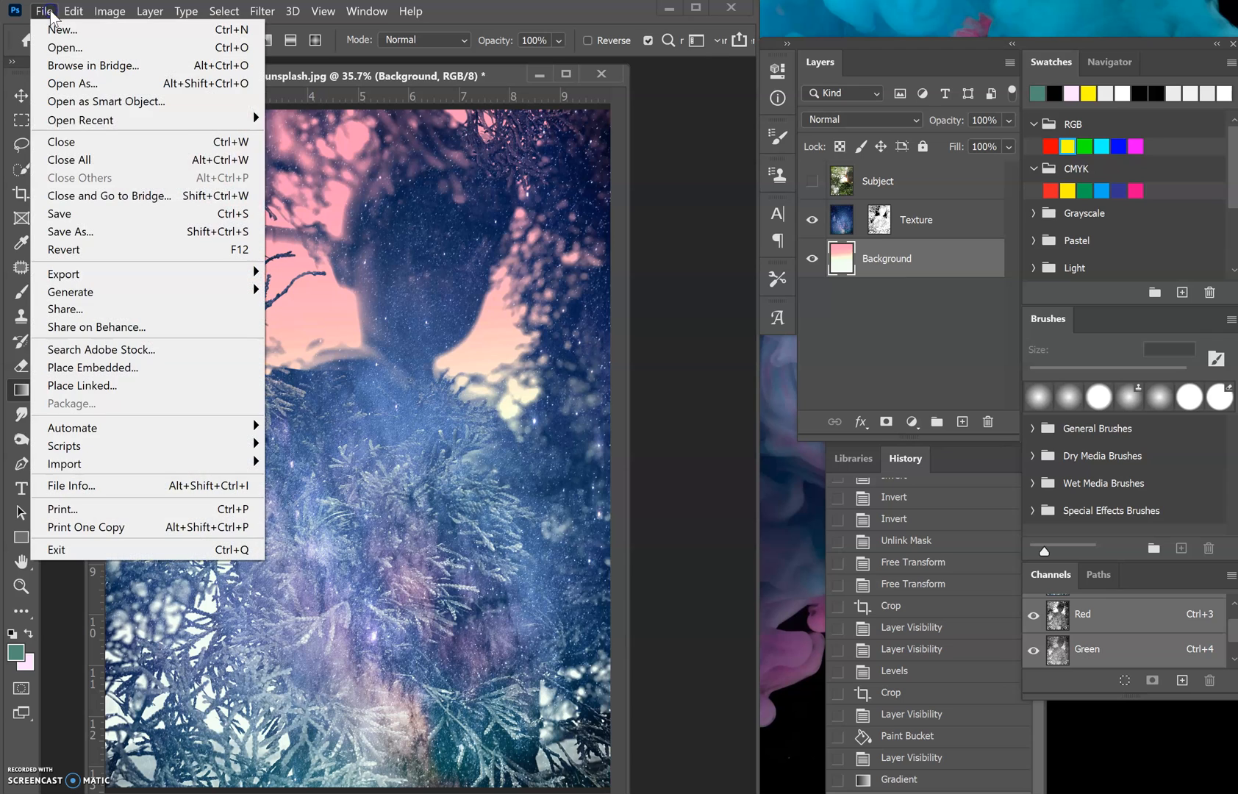
{"action": "left_click", "coordinate": [83, 228]}
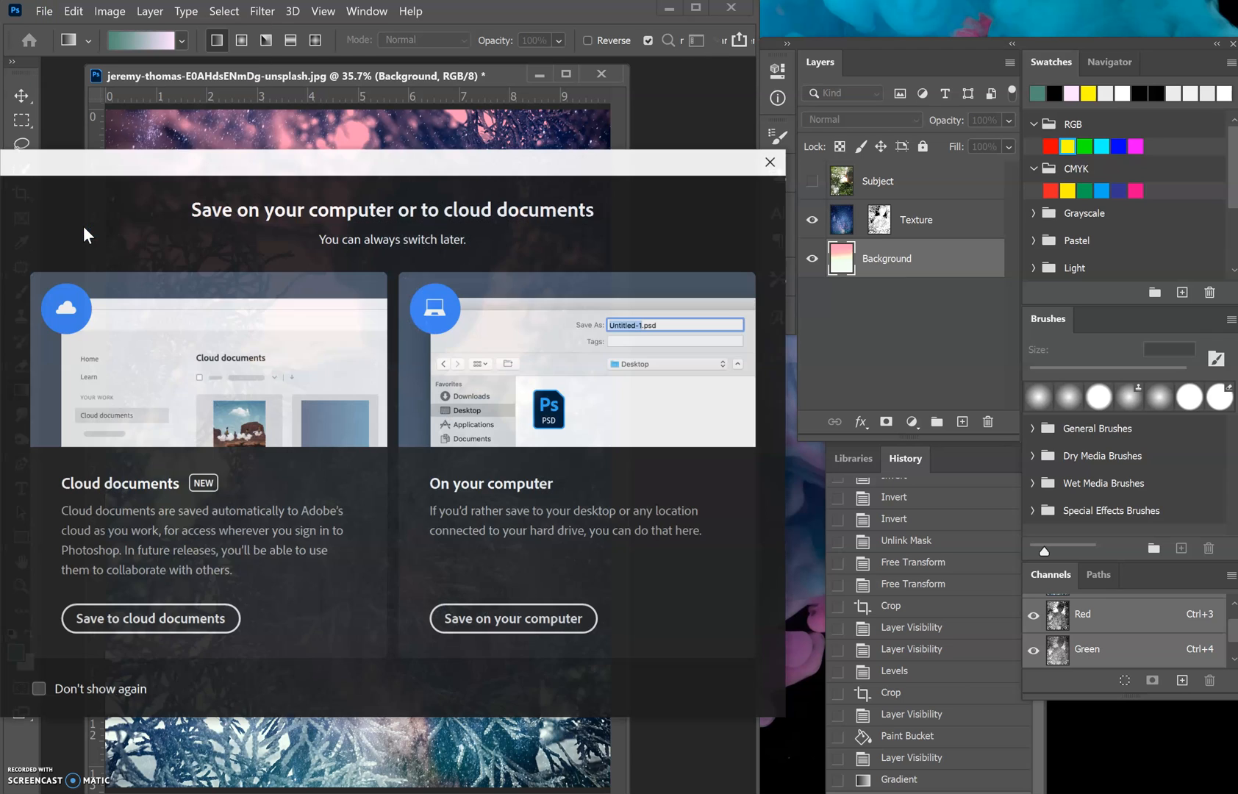
{"action": "left_click", "coordinate": [136, 619]}
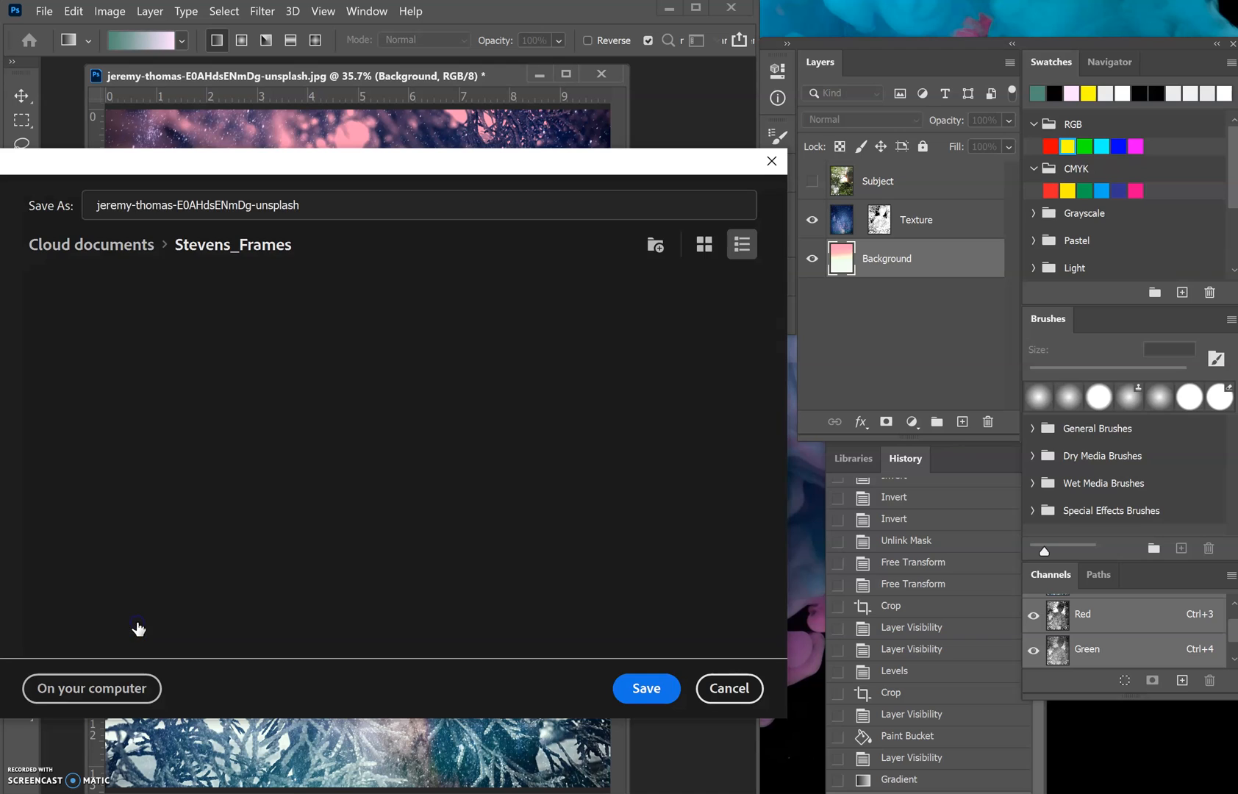
{"action": "left_click", "coordinate": [118, 247]}
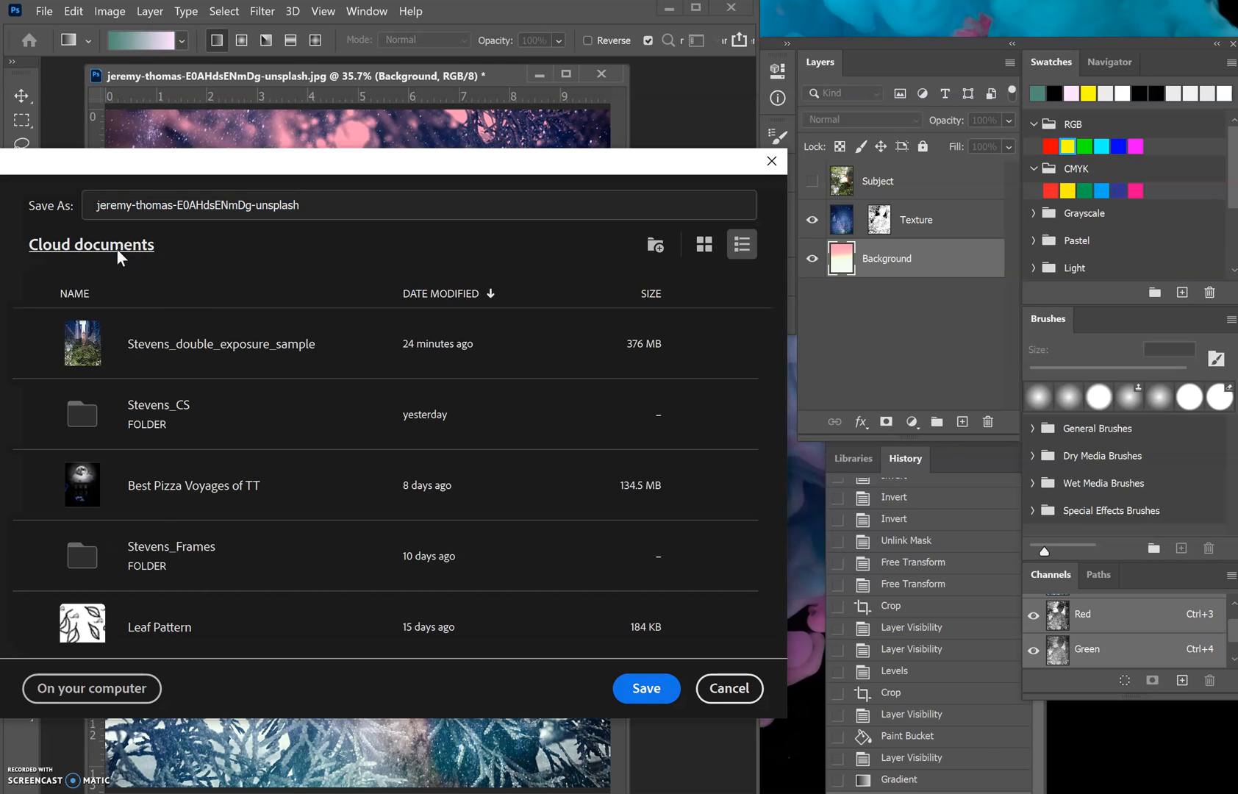
{"action": "left_click", "coordinate": [140, 414]}
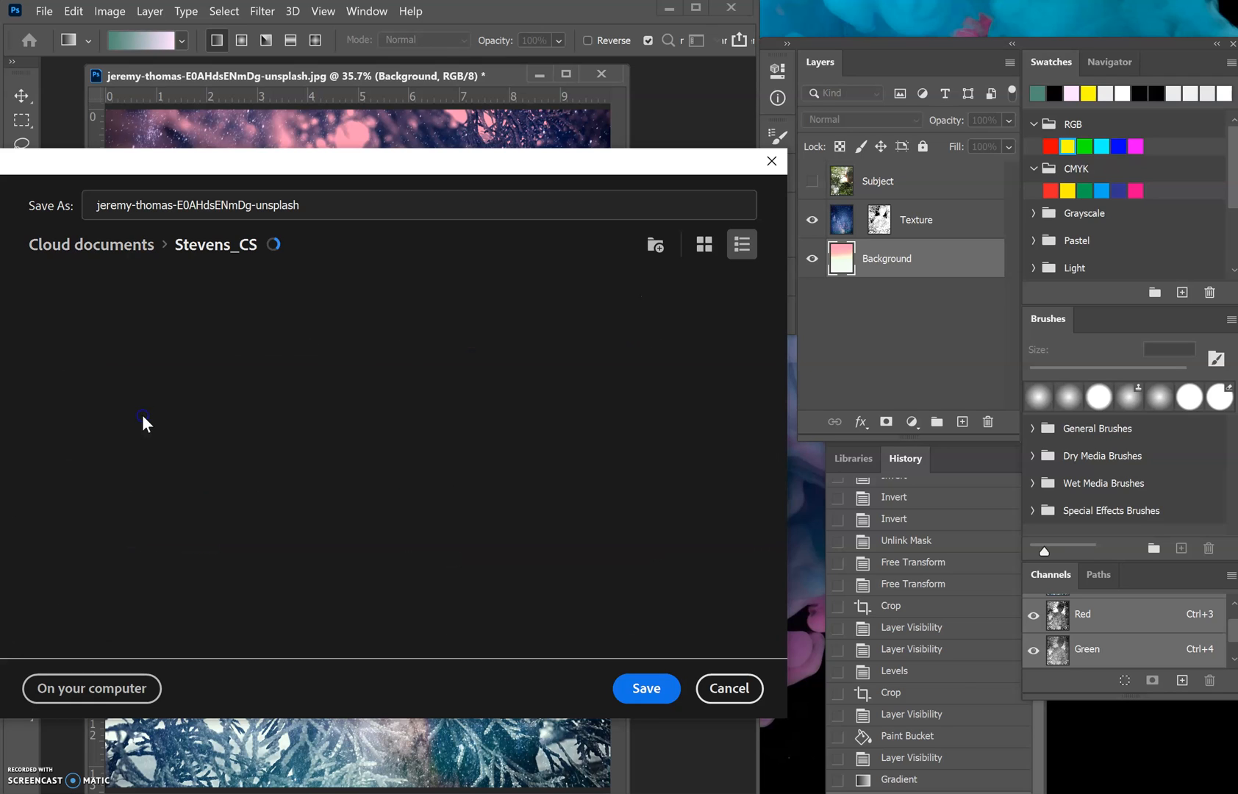
{"action": "left_click", "coordinate": [313, 210]}
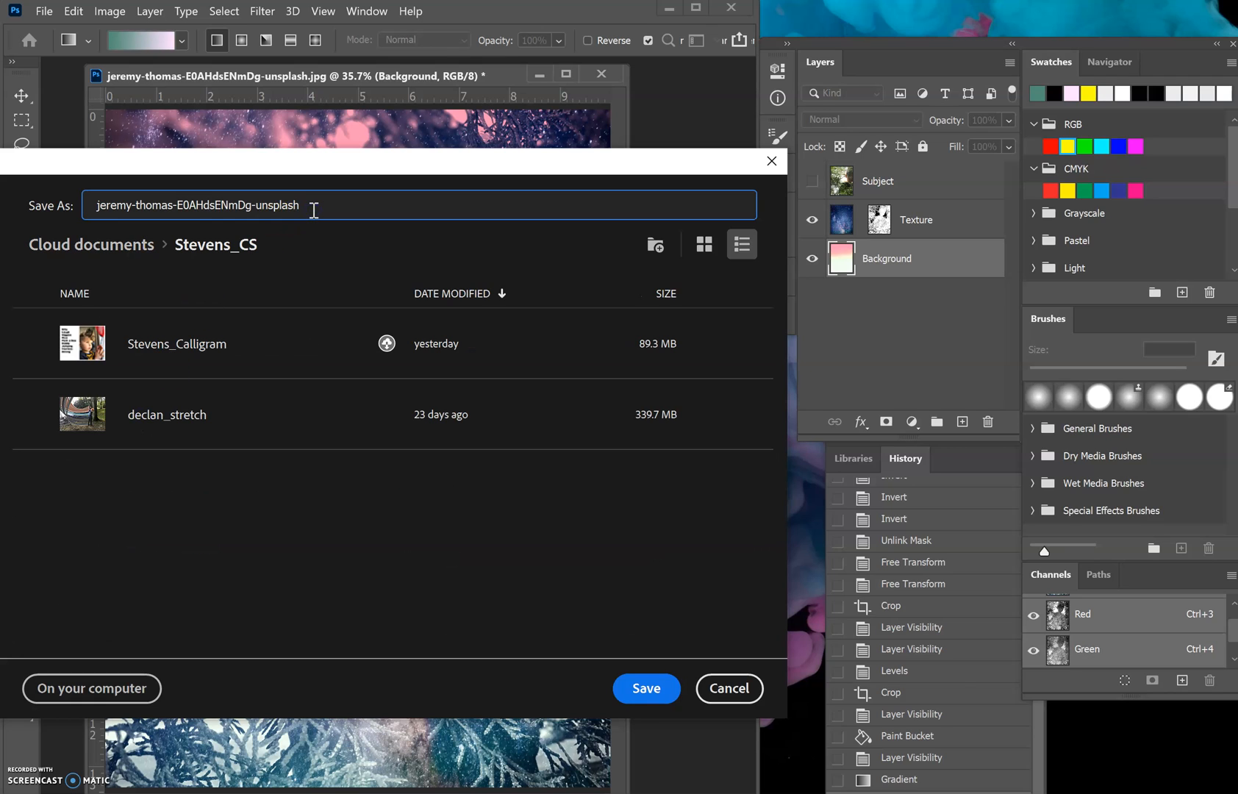
{"action": "left_click_drag", "start_coordinate": [313, 210], "coordinate": [2, 243]}
{"action": "type", "text": "Stevens_Double Exposure_galaxy_ Parker"}
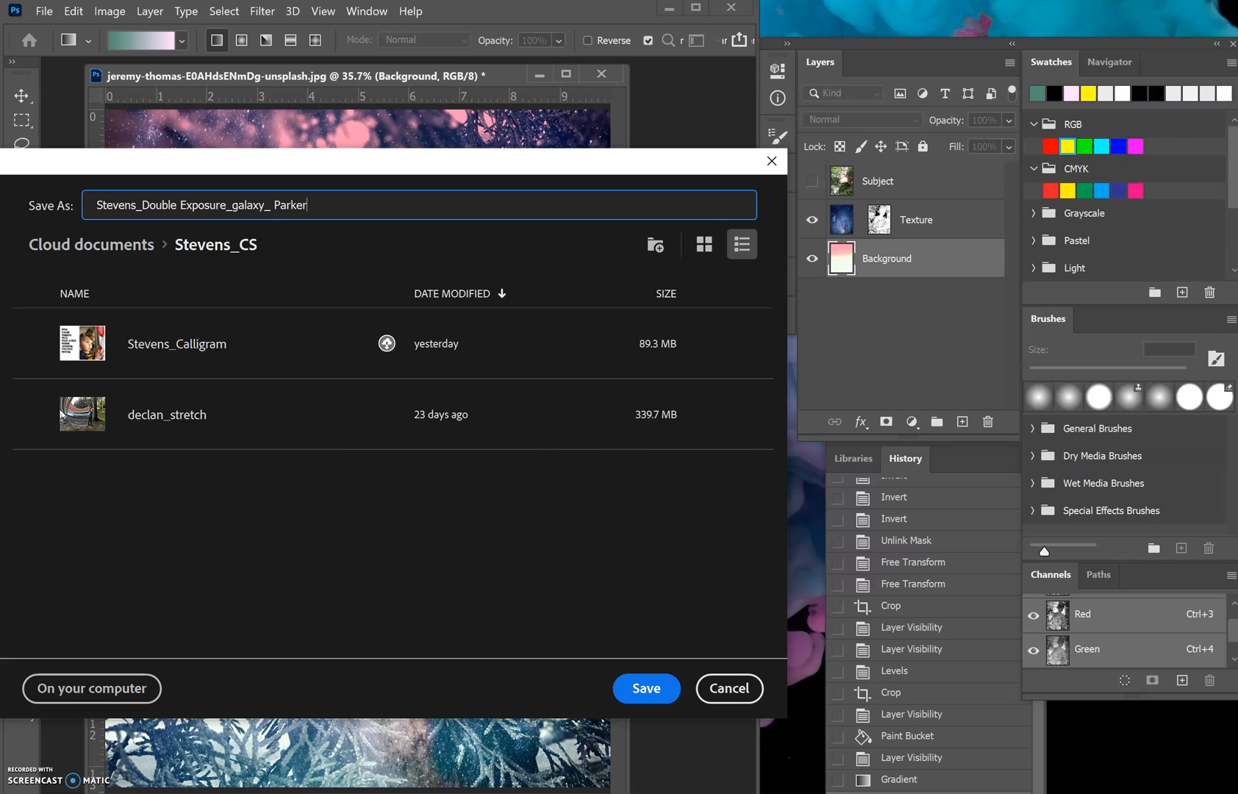
{"action": "left_click", "coordinate": [644, 687]}
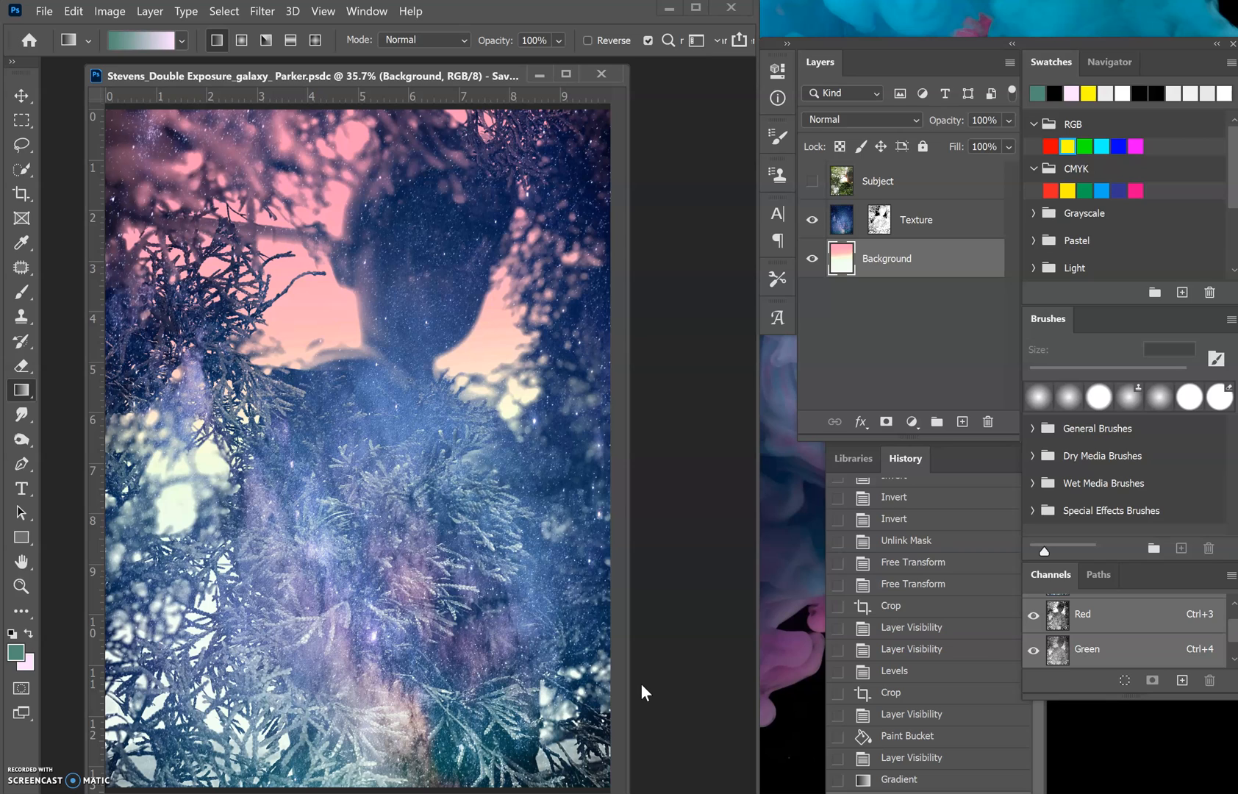